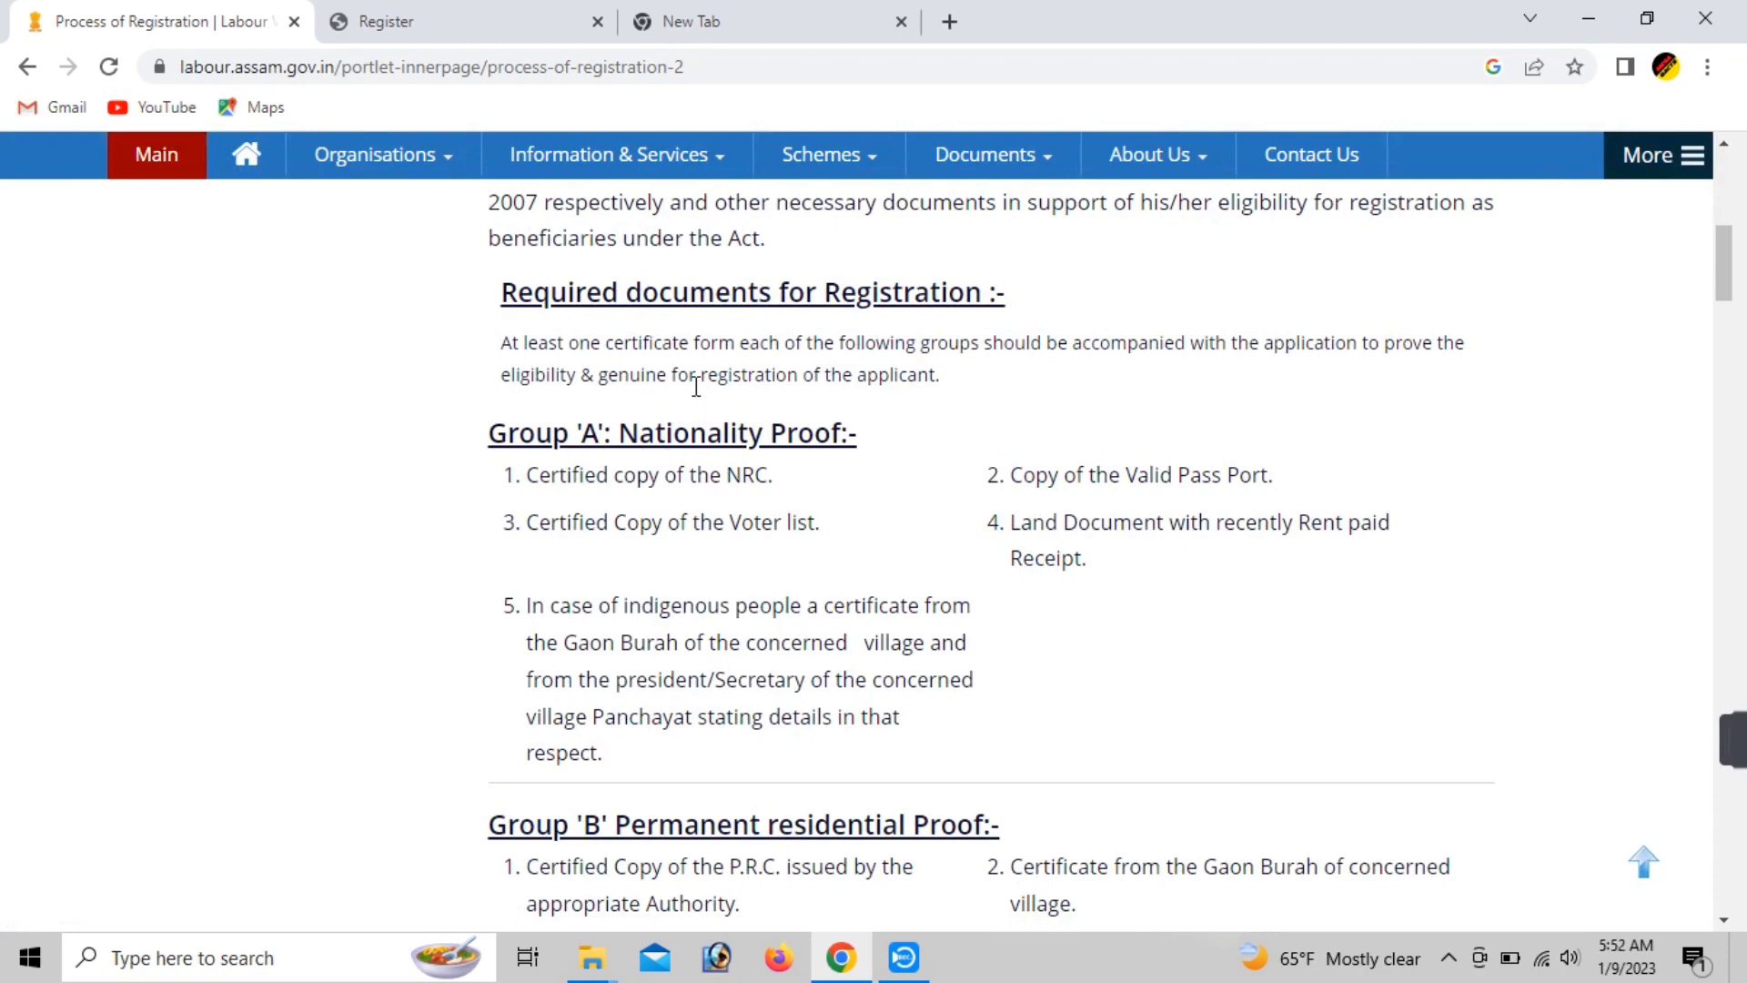
Step: Switch to the empty new tab
scroll(776, 347, "down", 15)
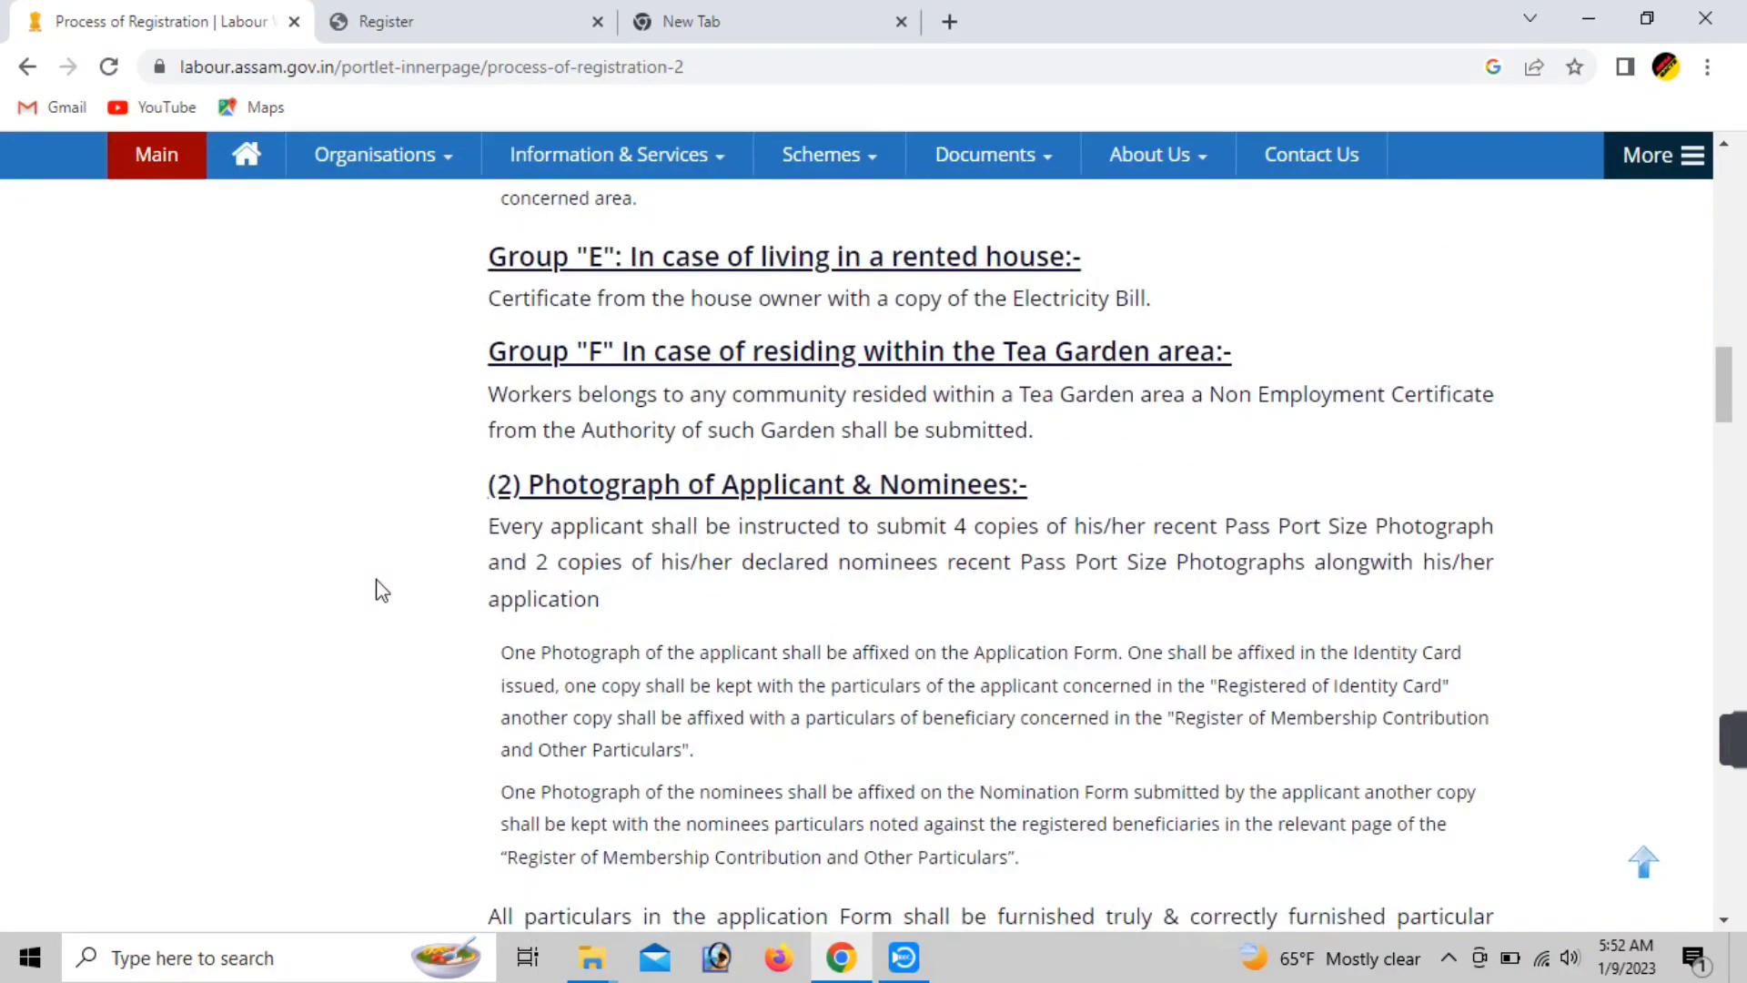
scroll(557, 577, "down", 14)
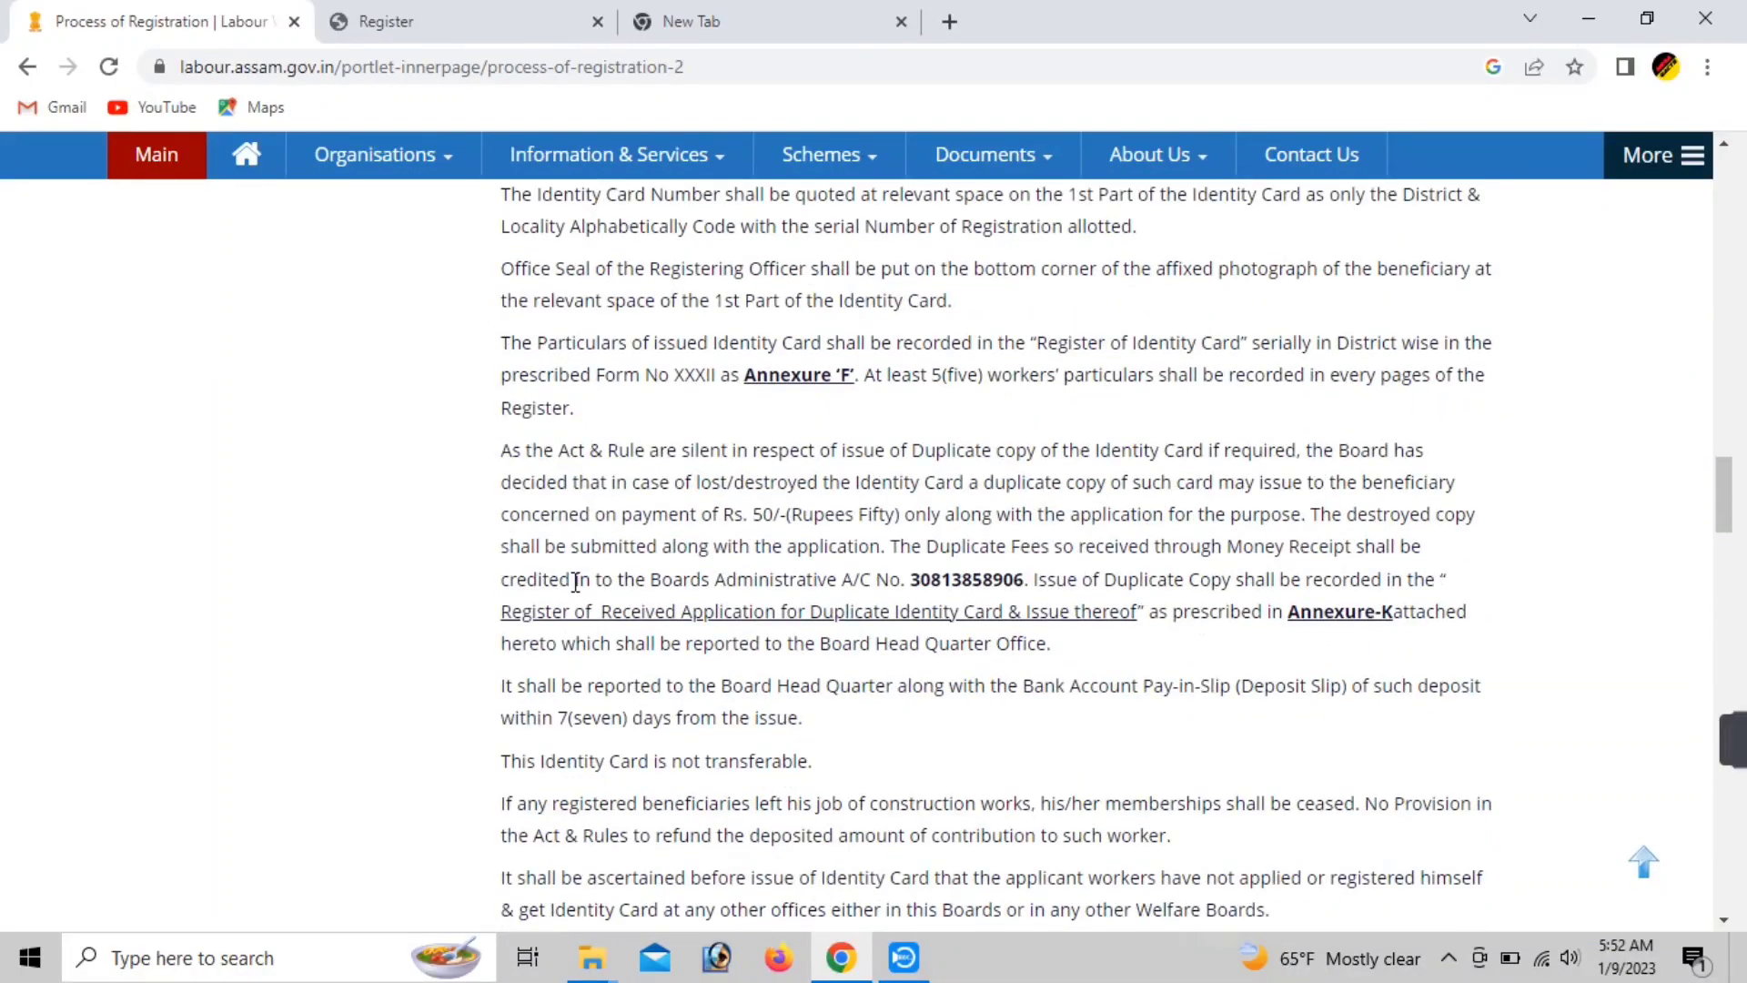
scroll(575, 582, "up", 7)
scroll(582, 582, "down", 8)
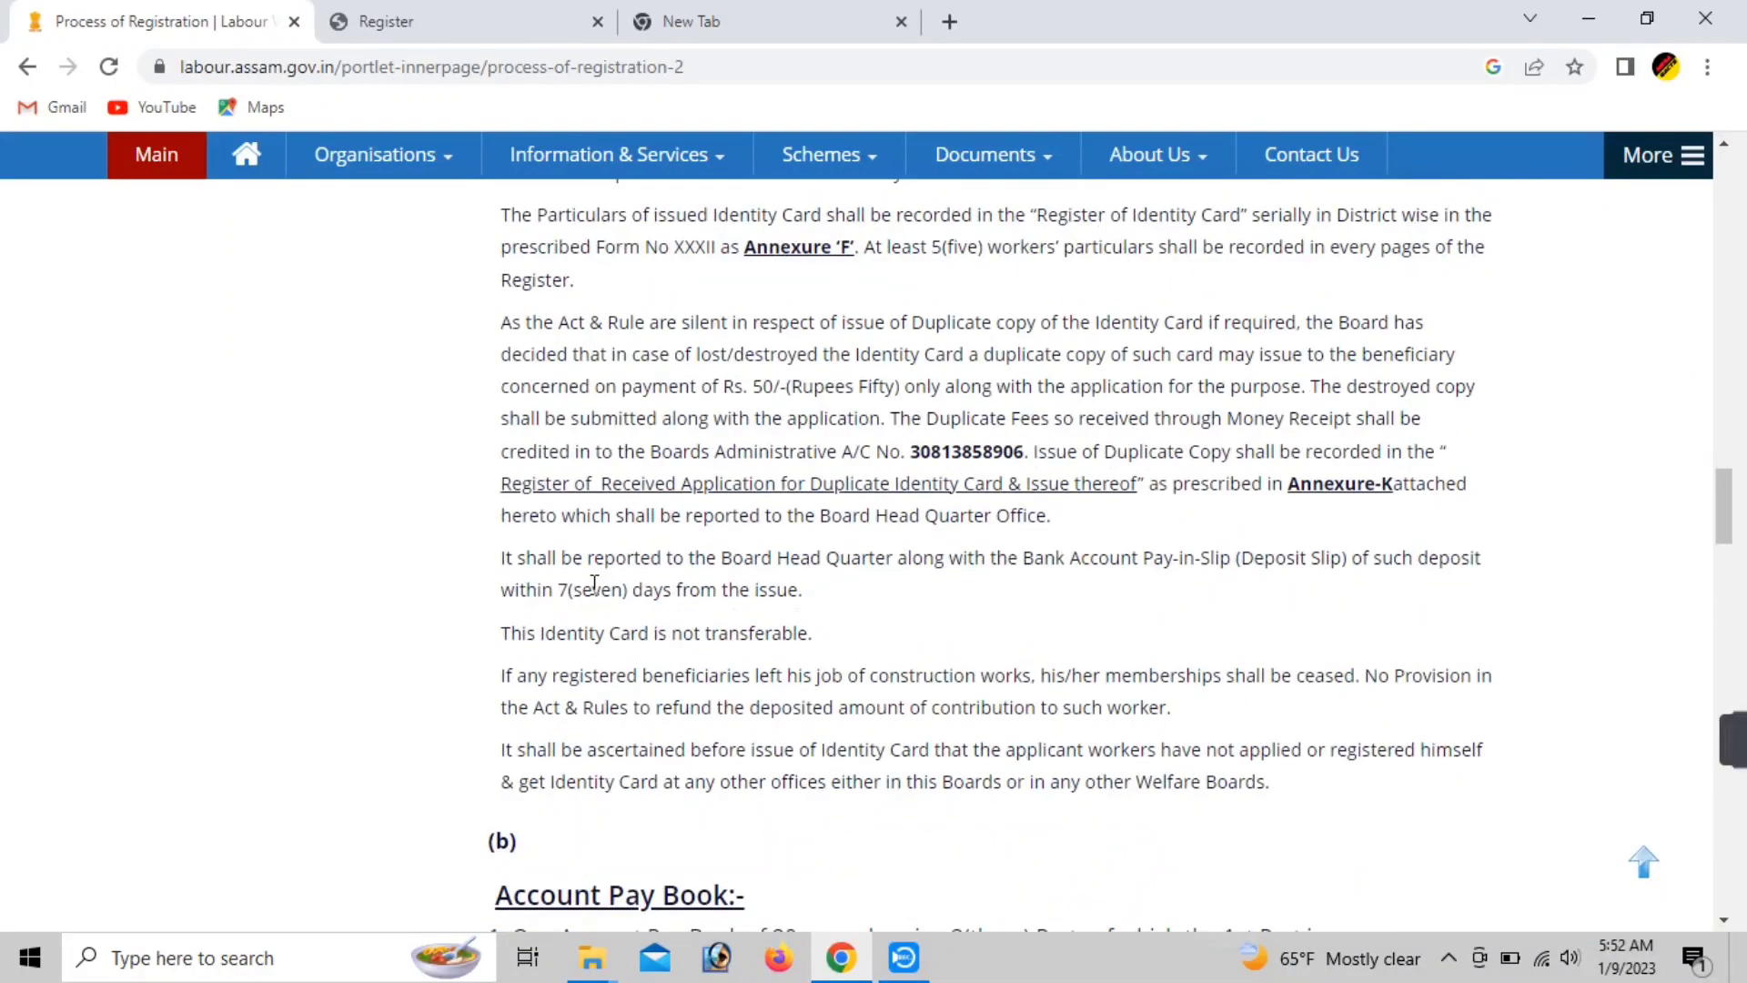
scroll(593, 583, "up", 20)
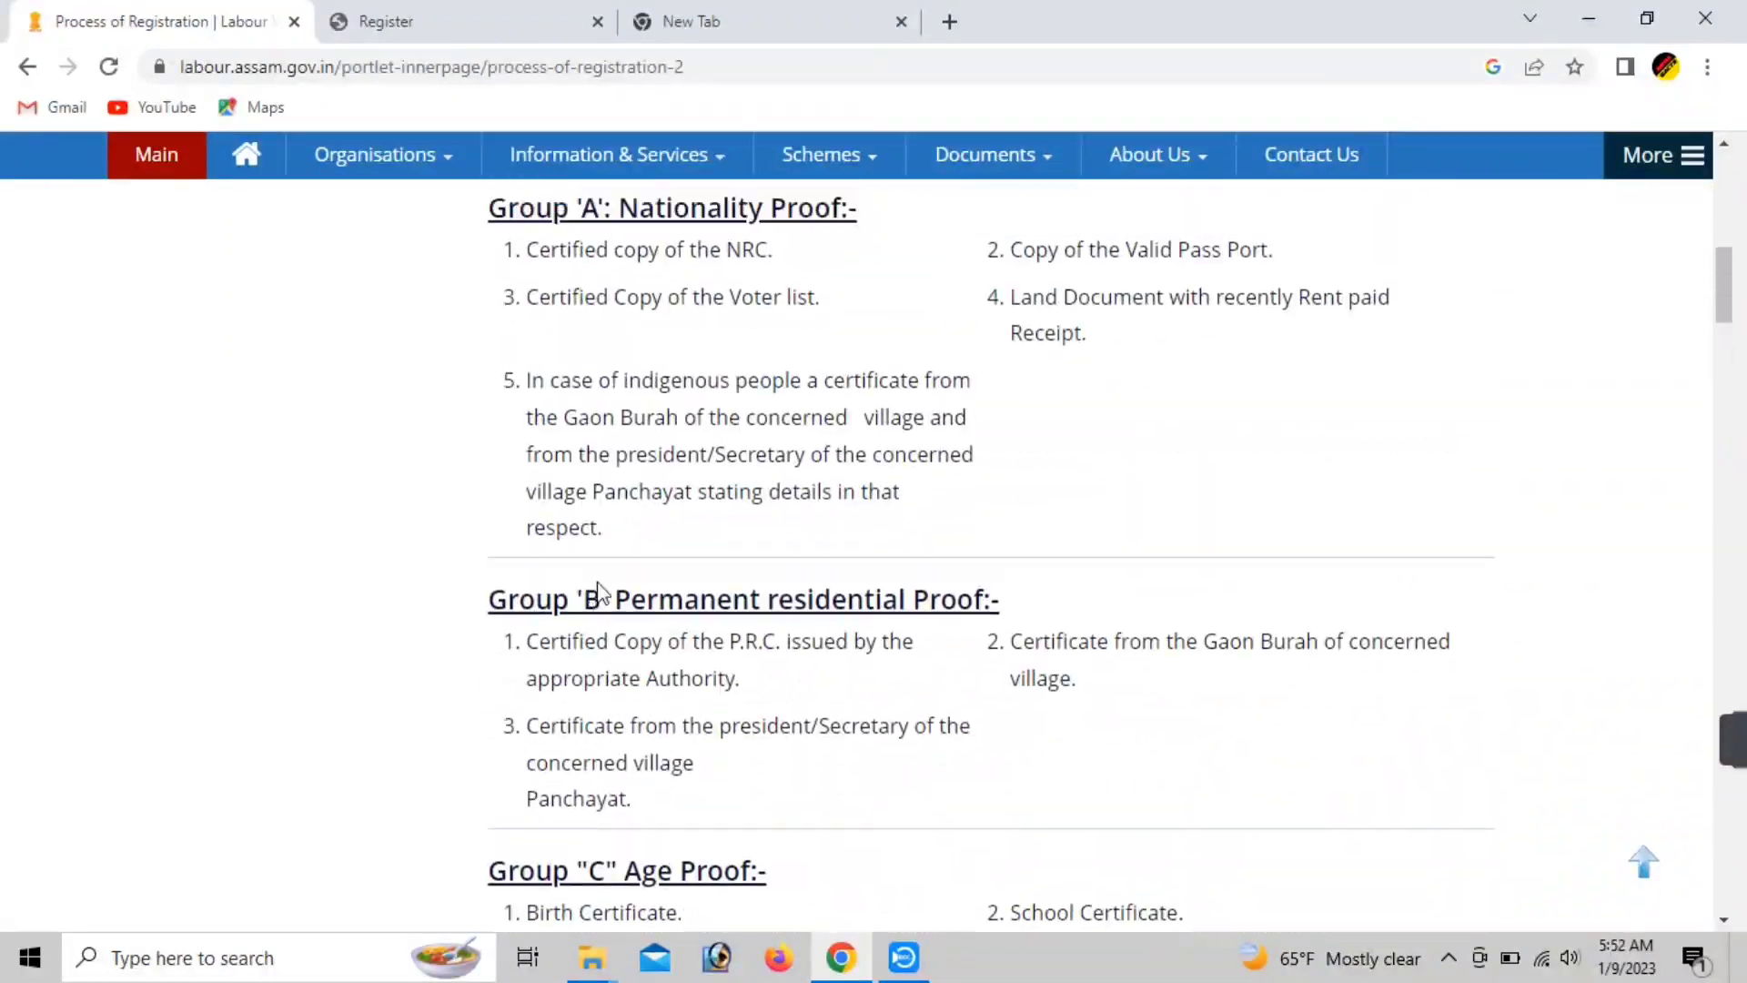
scroll(596, 587, "up", 12)
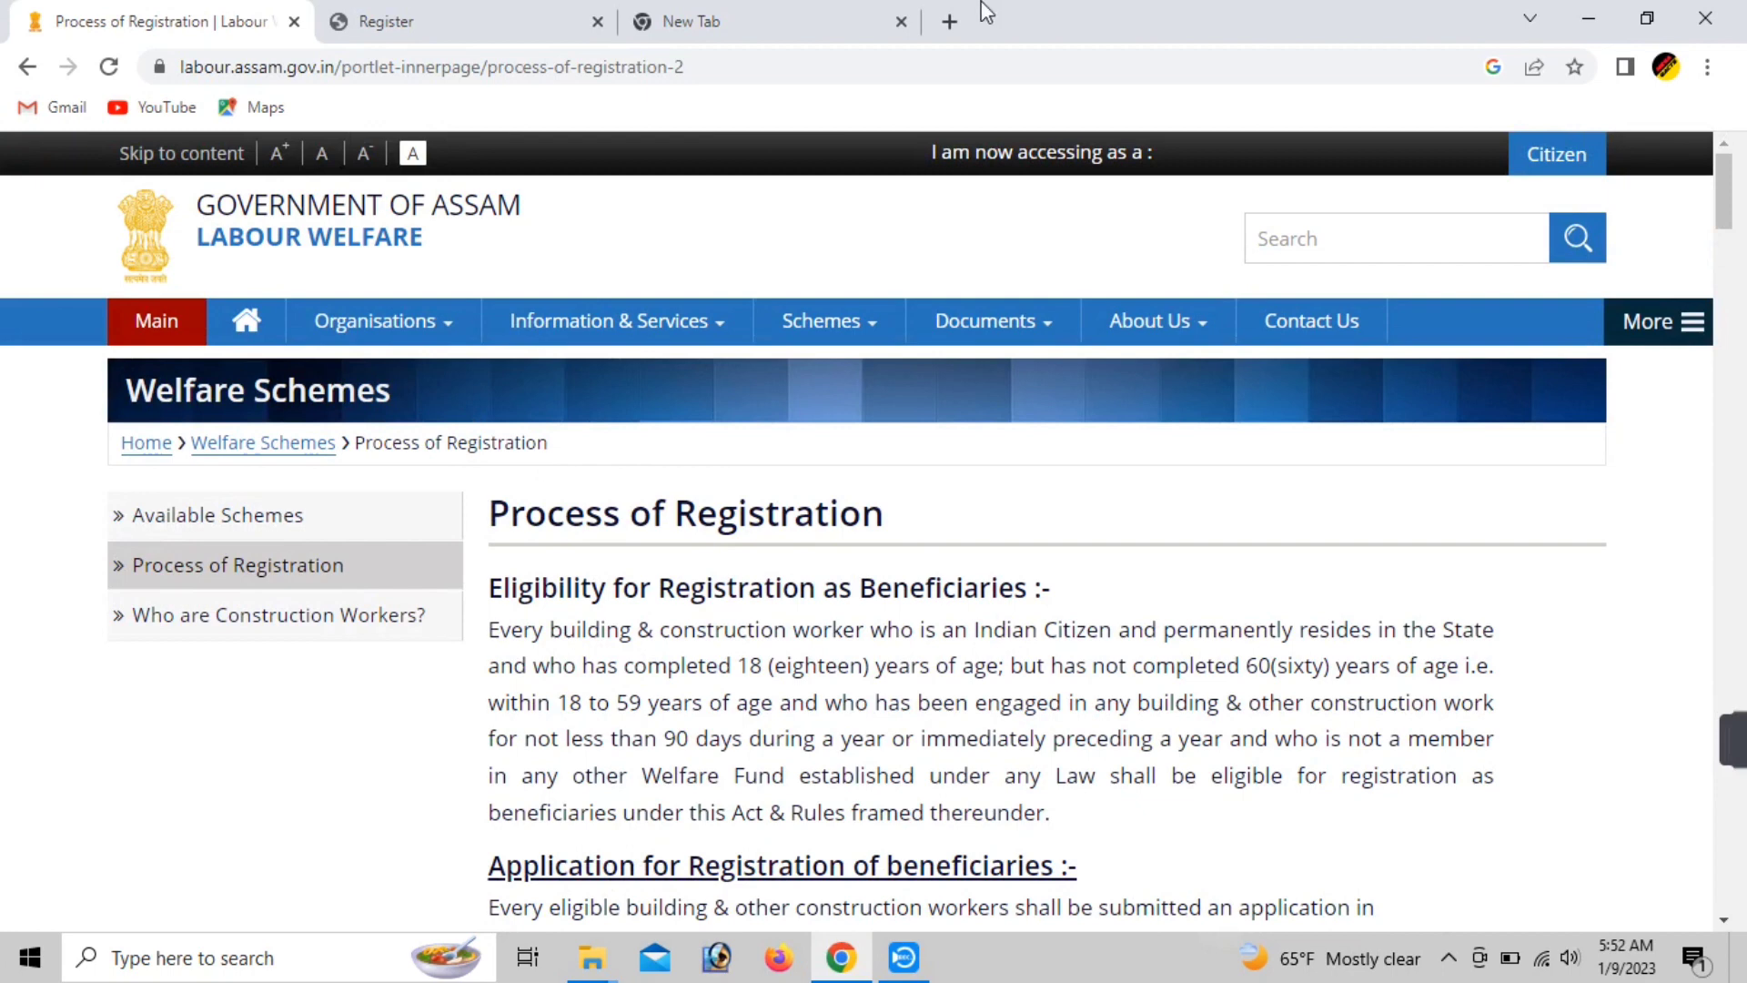
left_click(825, 11)
Step: Search Google for 'assam labour card apply' using the earlier omnibox suggestion
type("as")
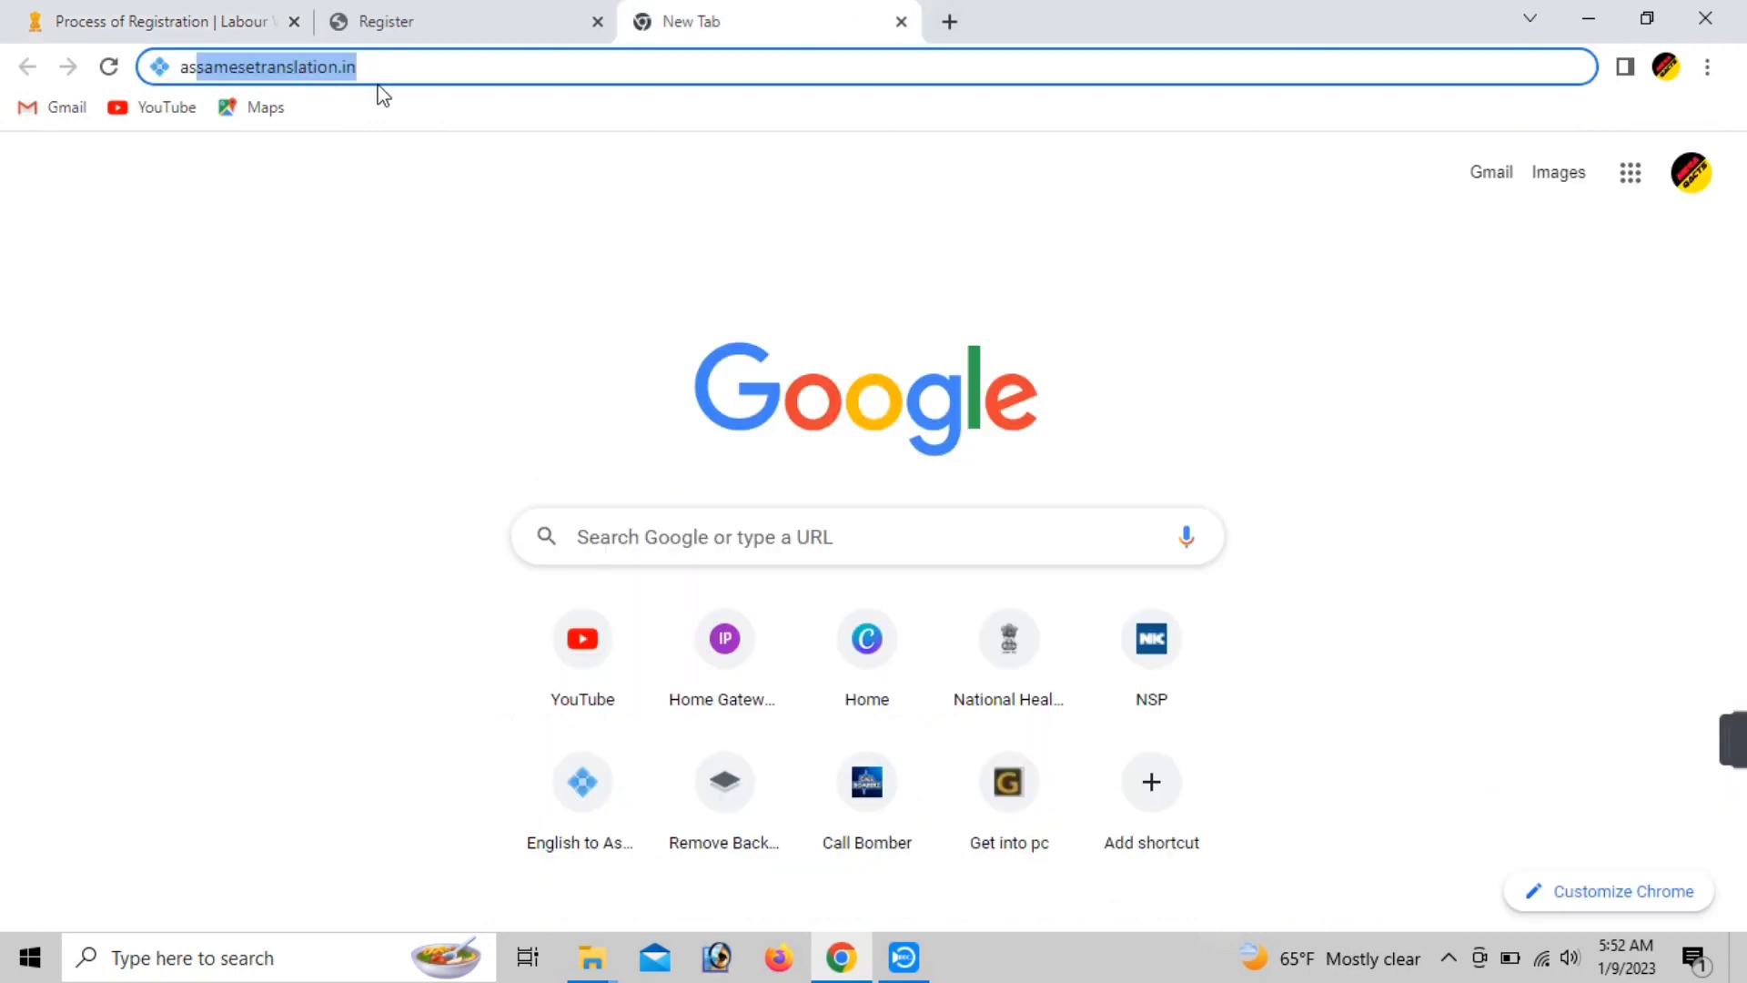
left_click_drag(376, 67, 167, 72)
type("as")
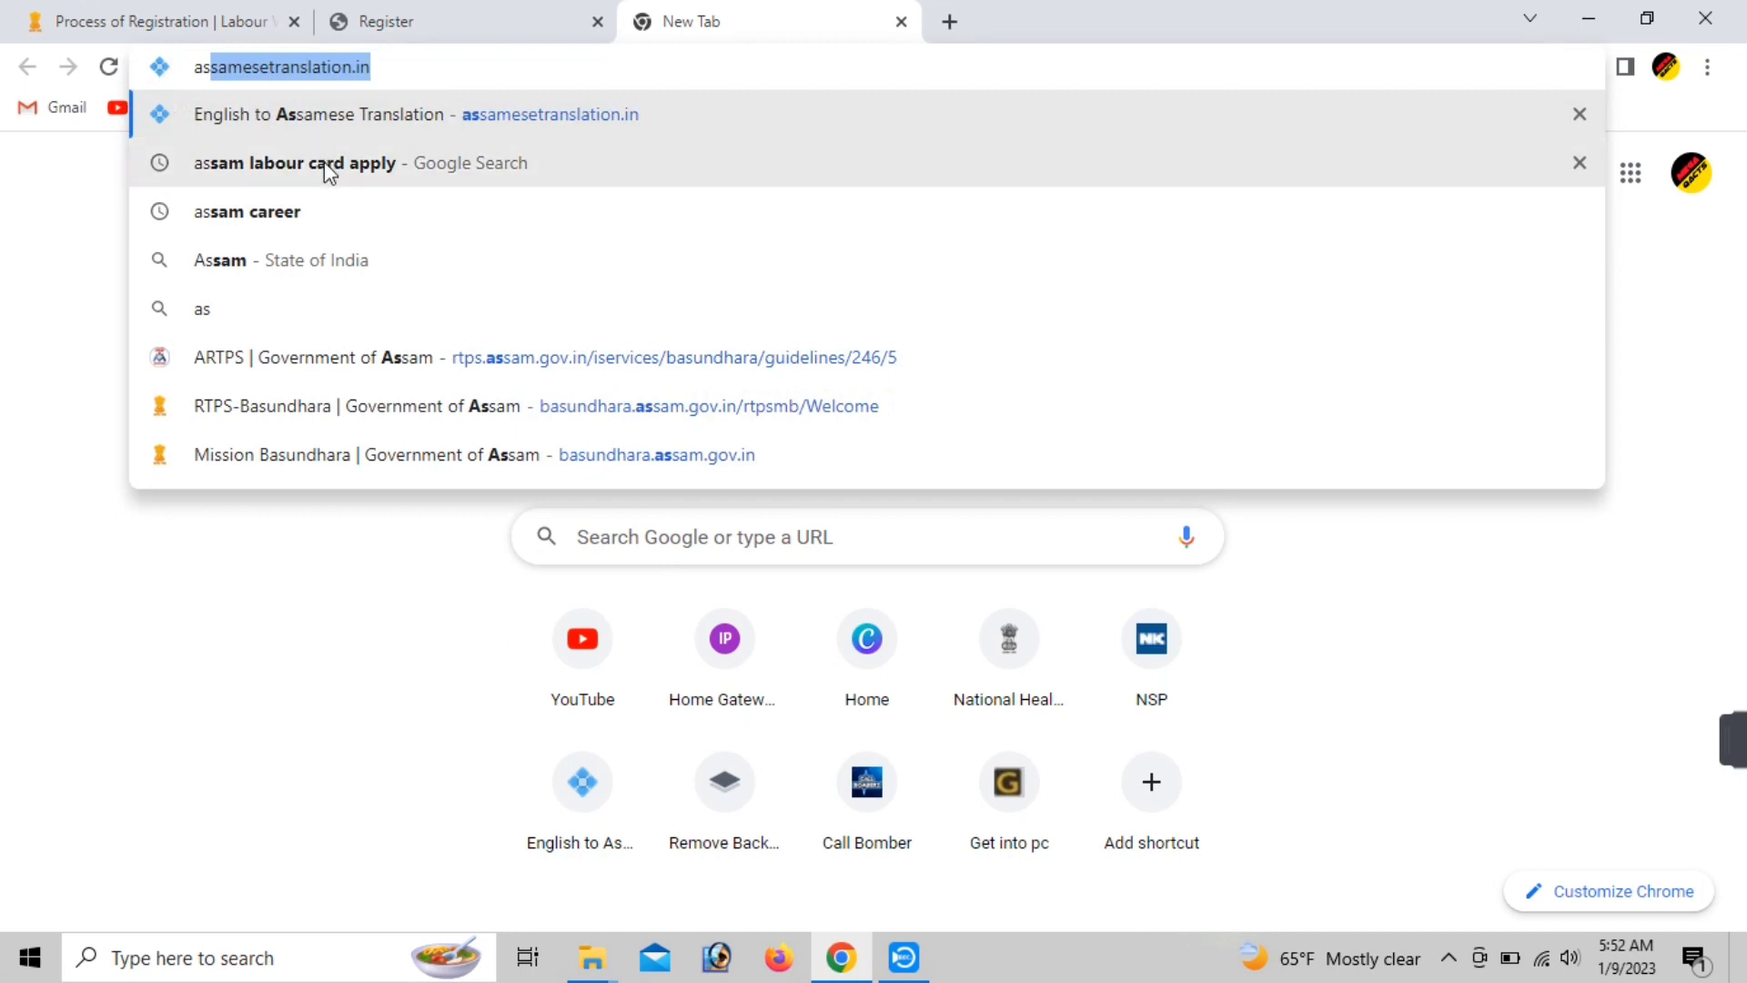
key("Down")
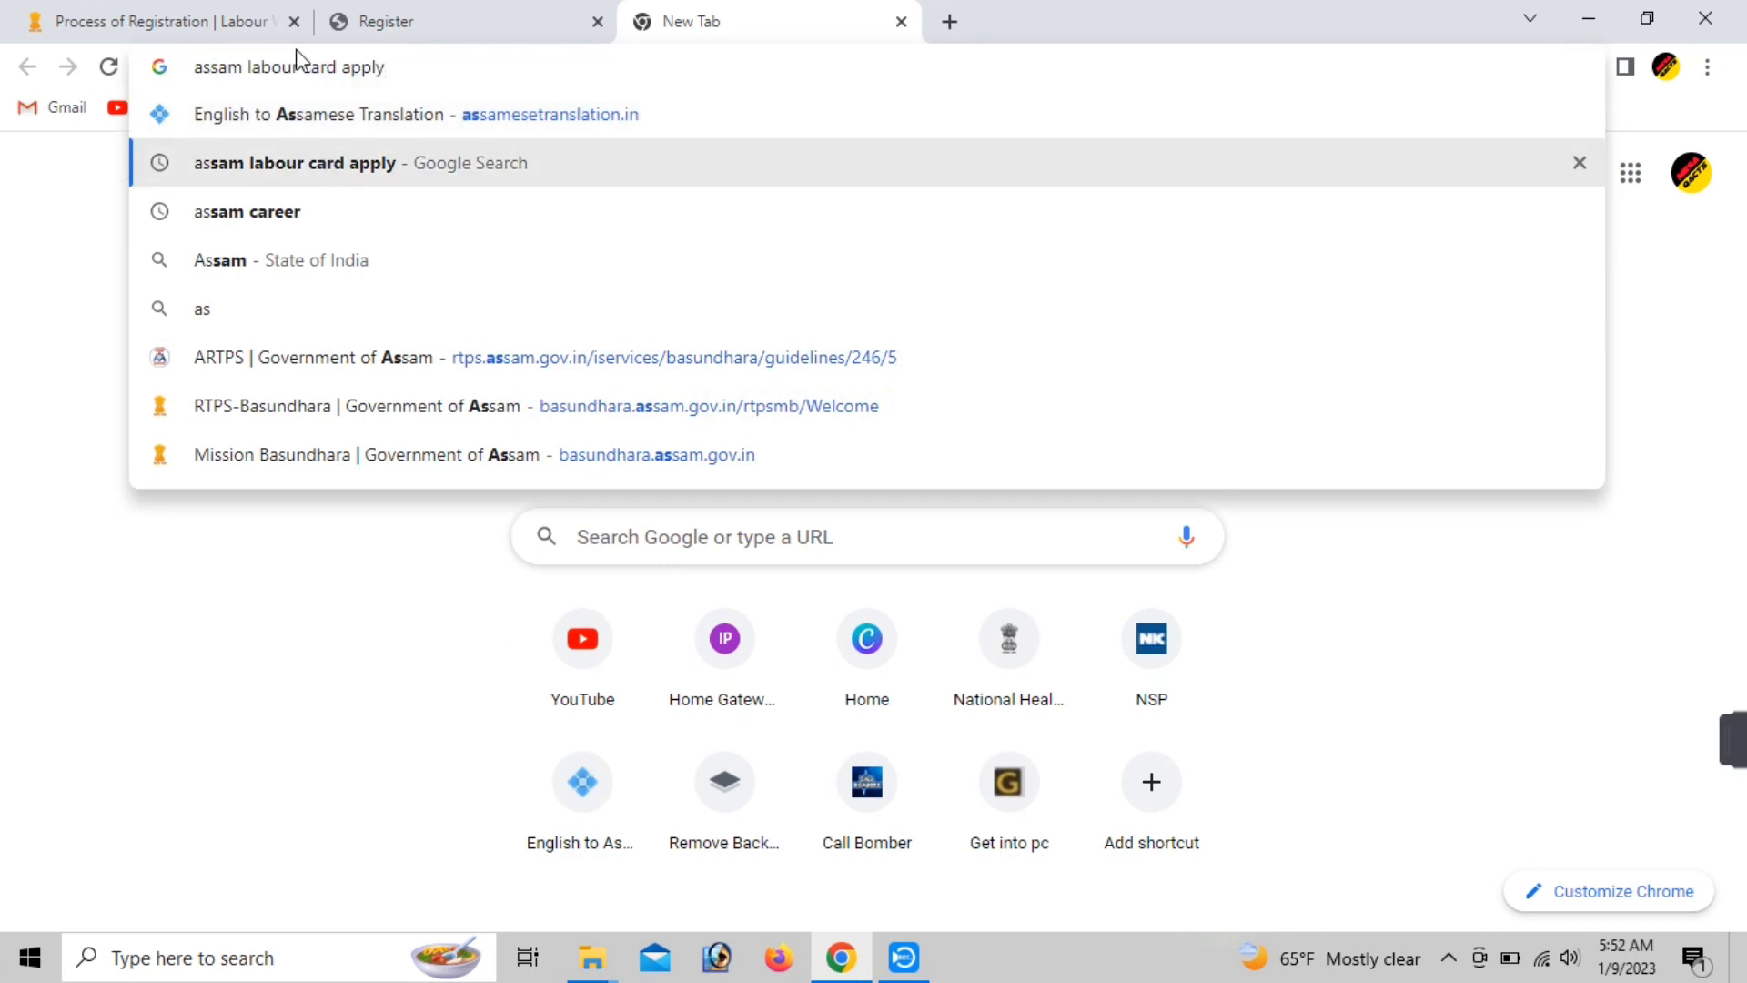
left_click(330, 169)
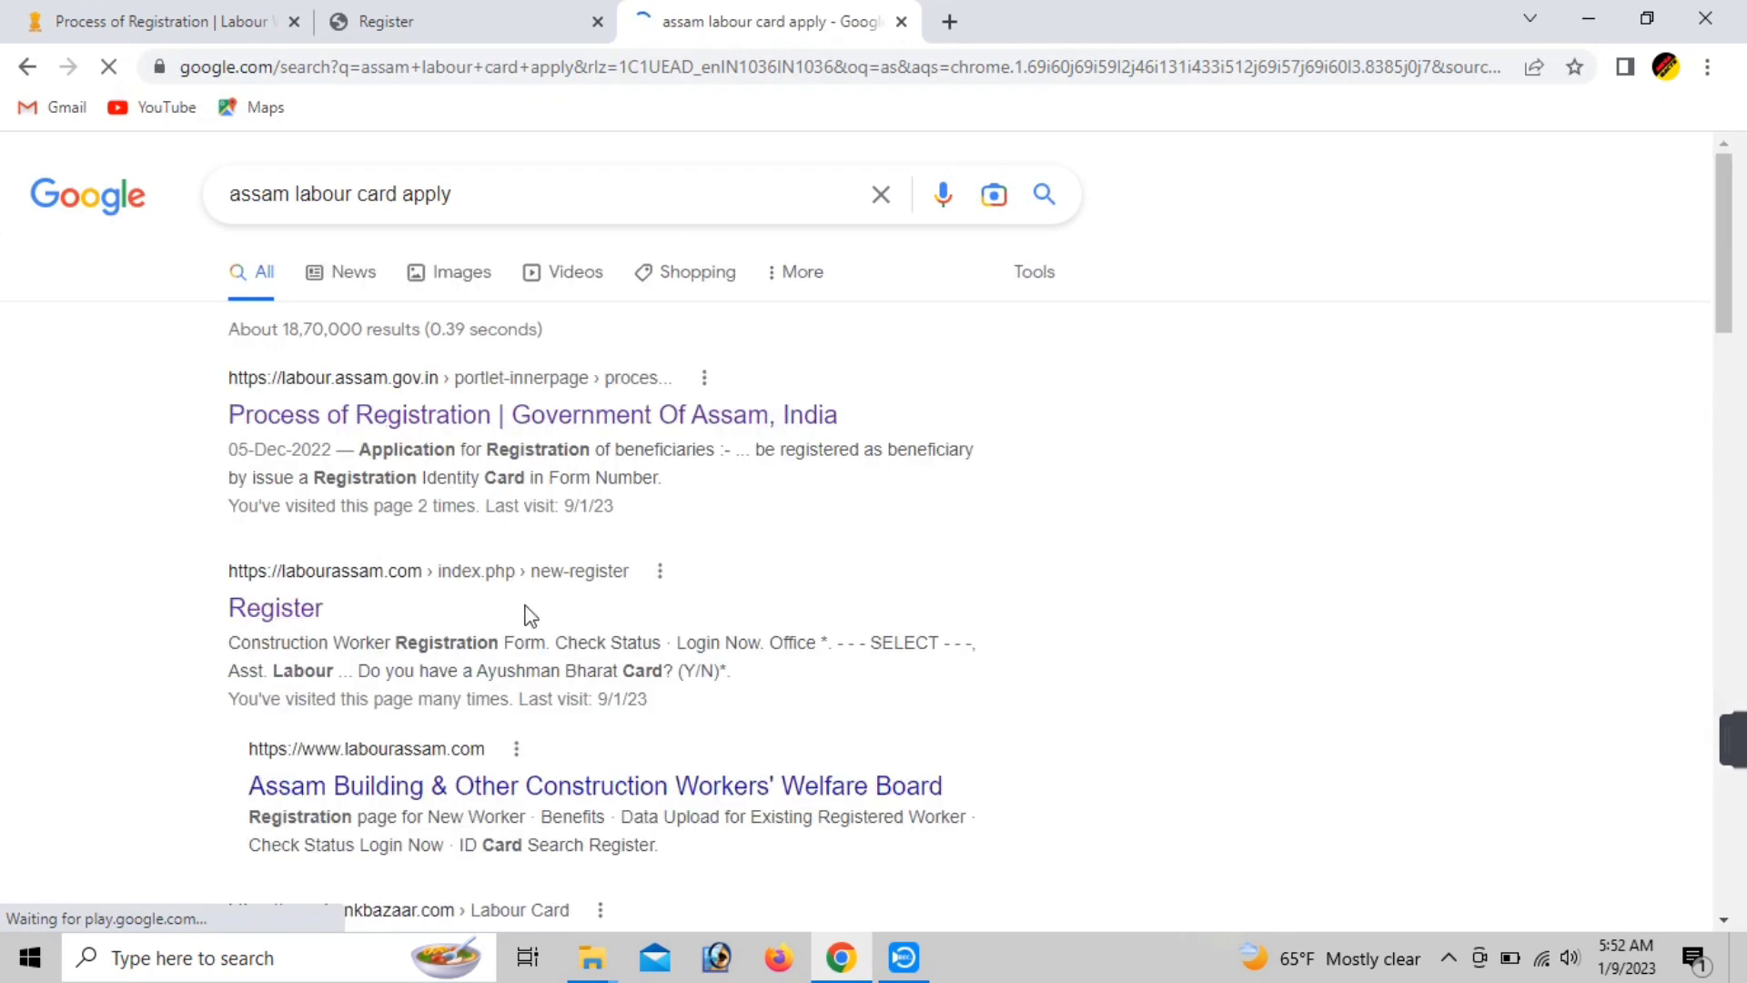
scroll(532, 617, "down", 1)
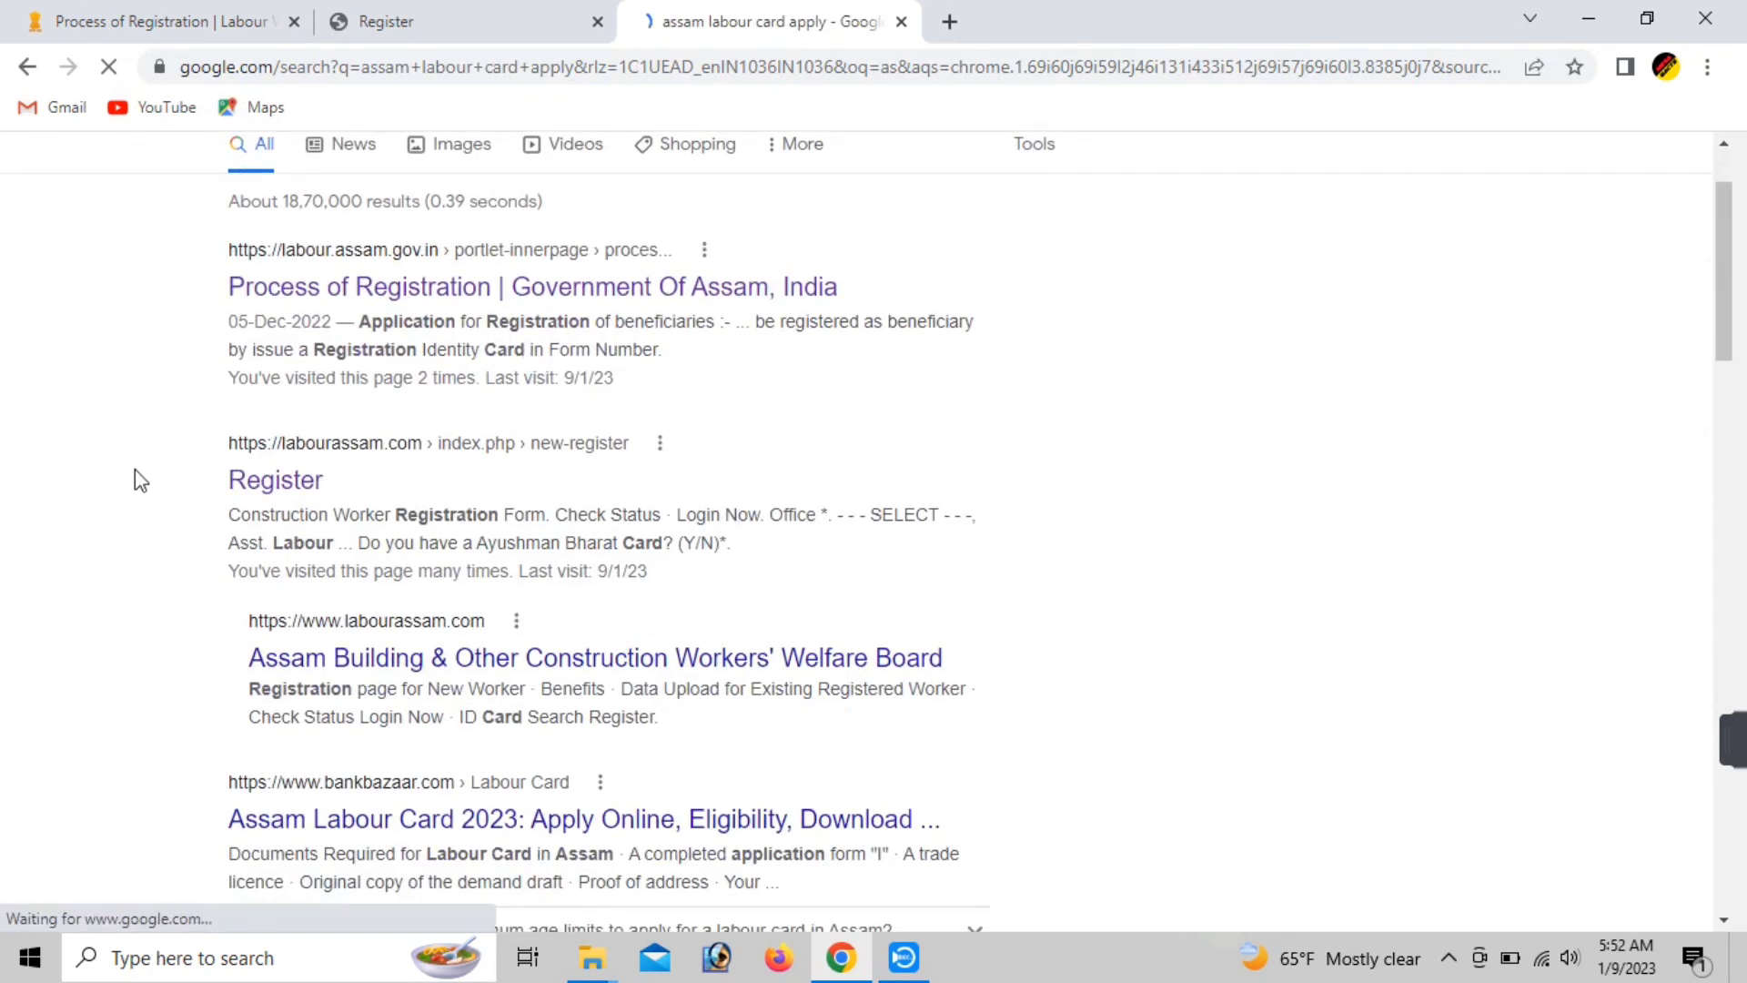
Step: Open the labourassam.com Register result and close the duplicate Register tab
left_click(284, 499)
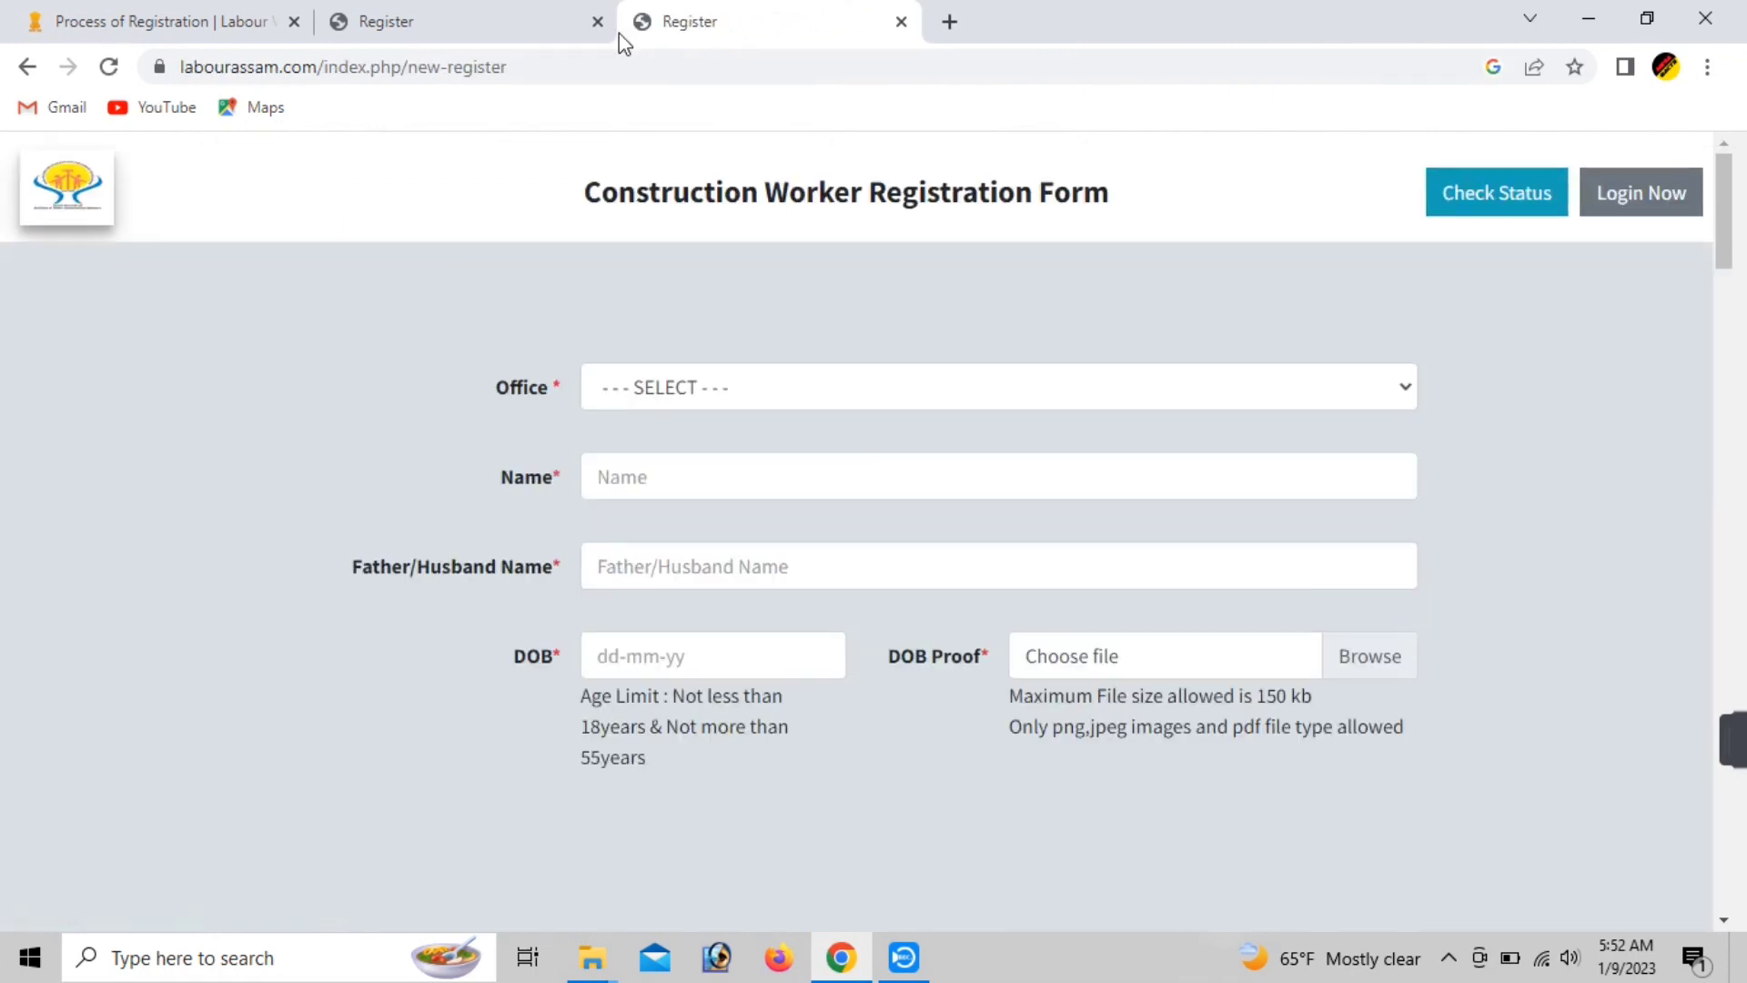
left_click(597, 21)
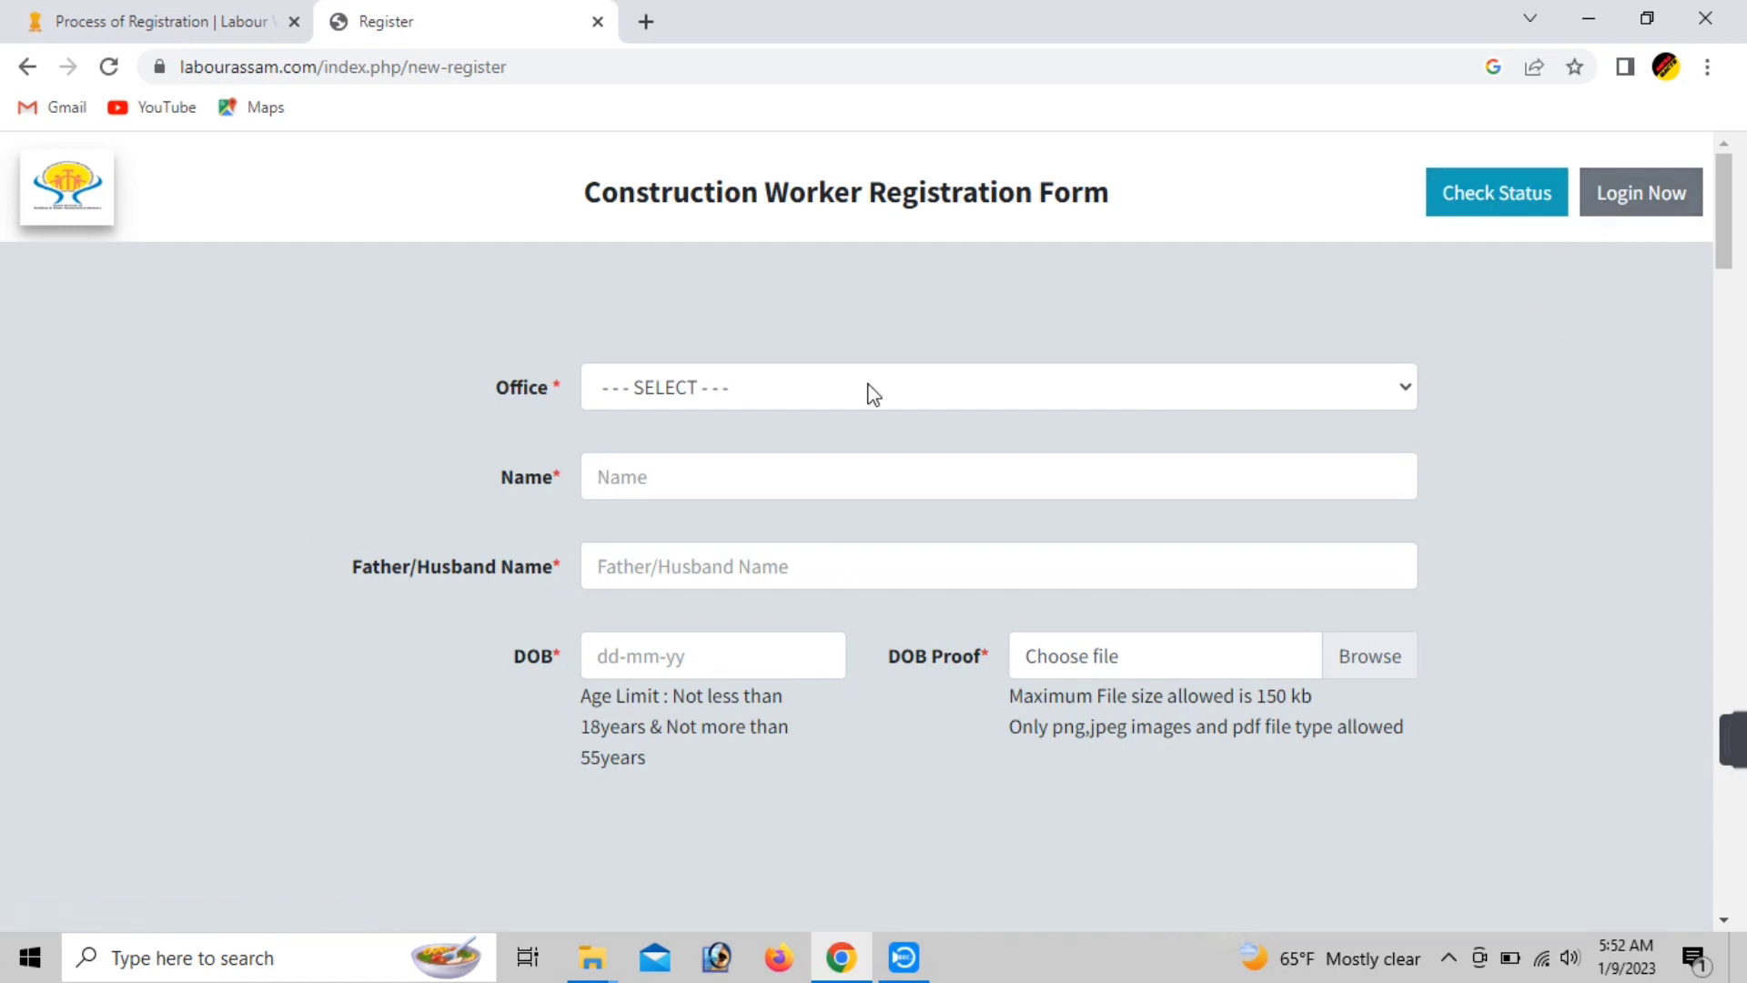
scroll(411, 482, "down", 1)
scroll(601, 469, "up", 1)
Step: Set Office to 'Office of the Labour Officer, Bokakhat'
left_click(658, 401)
left_click(706, 667)
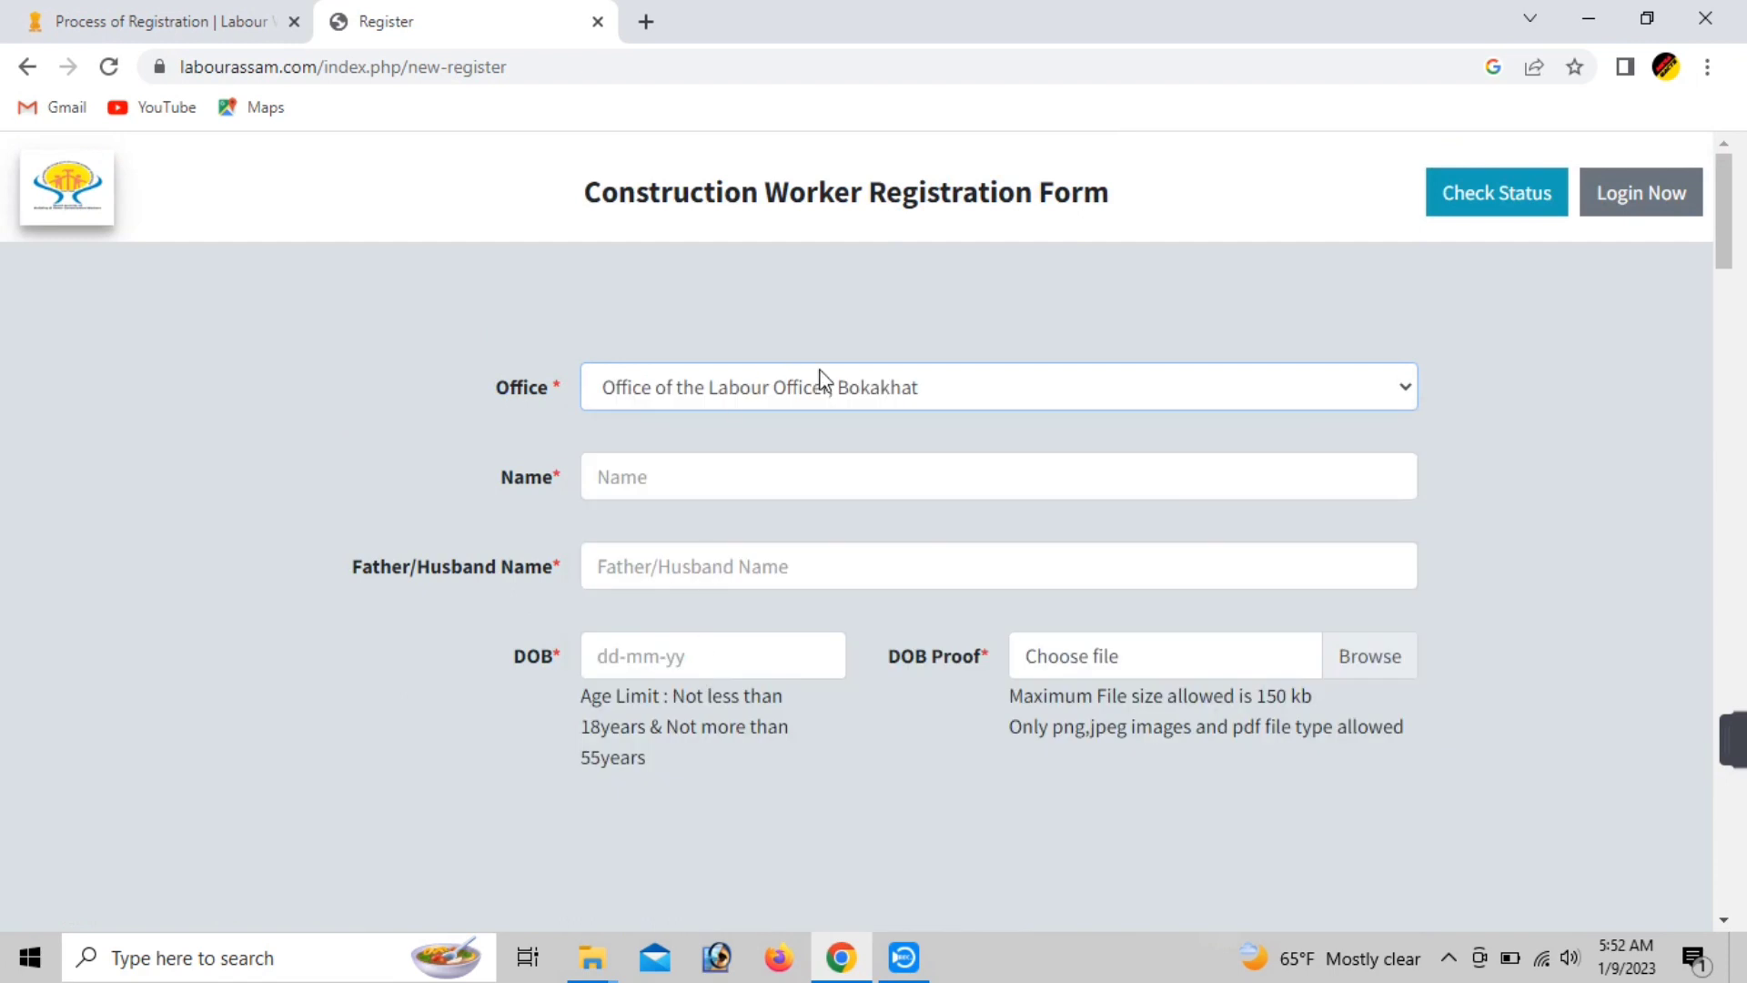
scroll(682, 382, "down", 1)
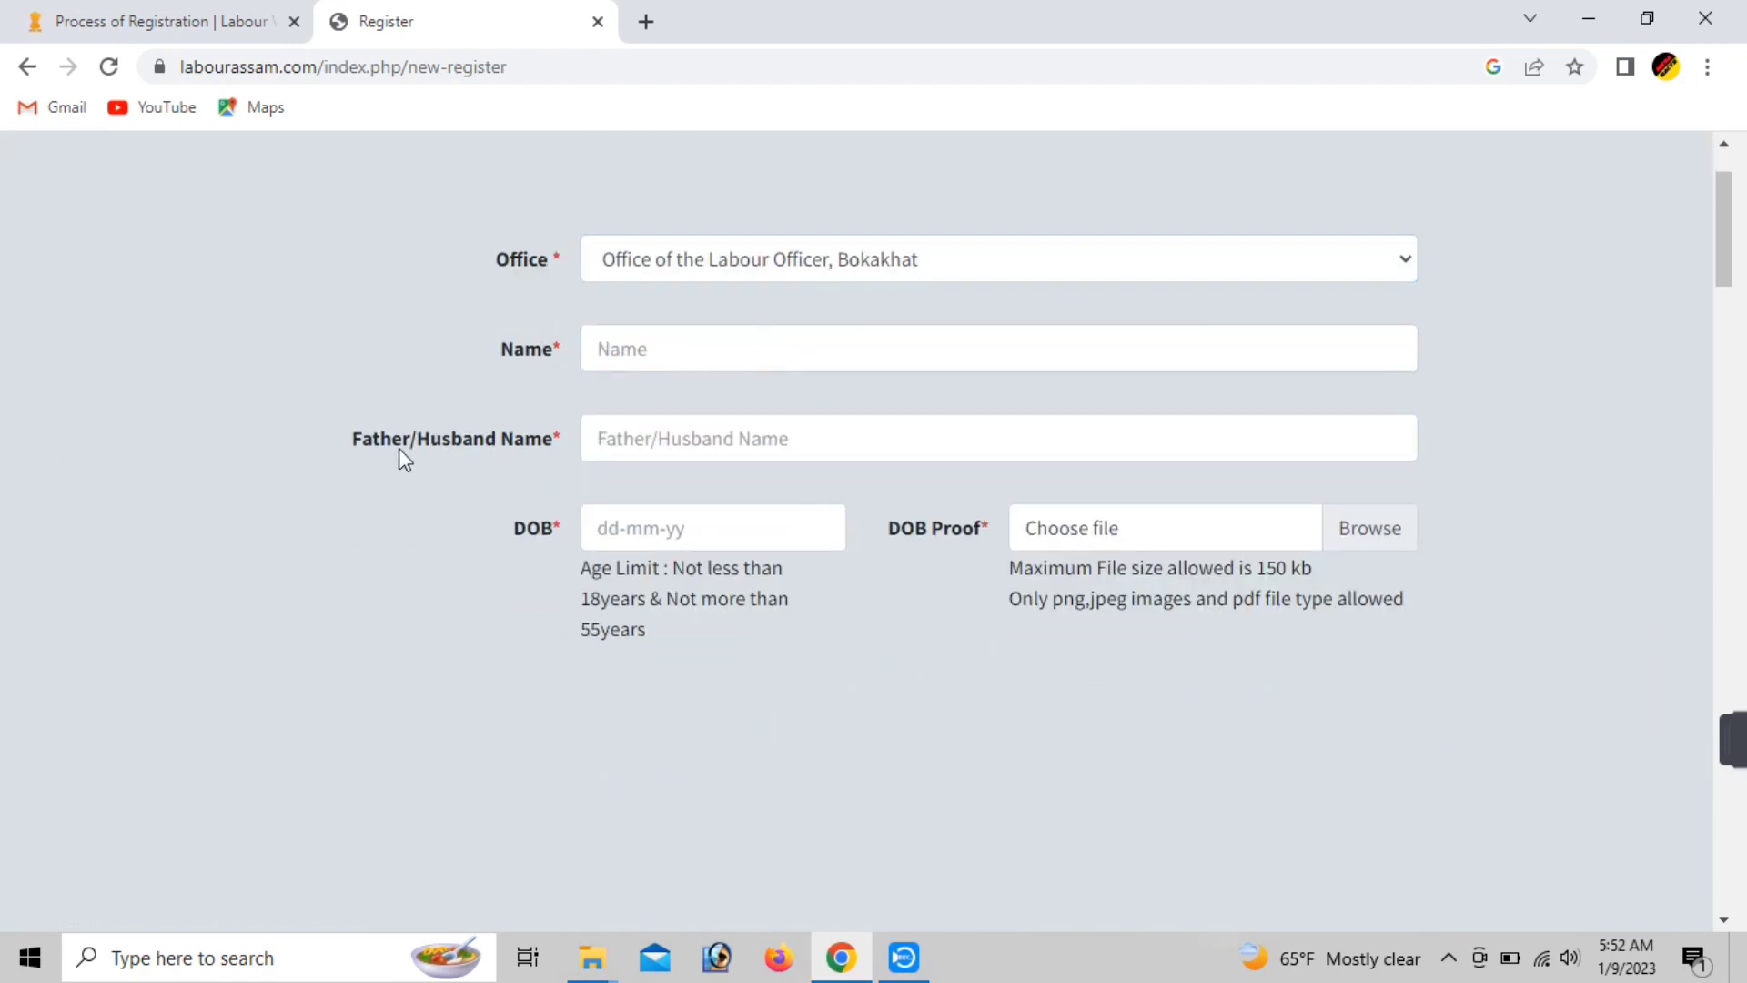
Step: Click into the father/husband name field and open, then close, the date of birth picker
left_click(701, 437)
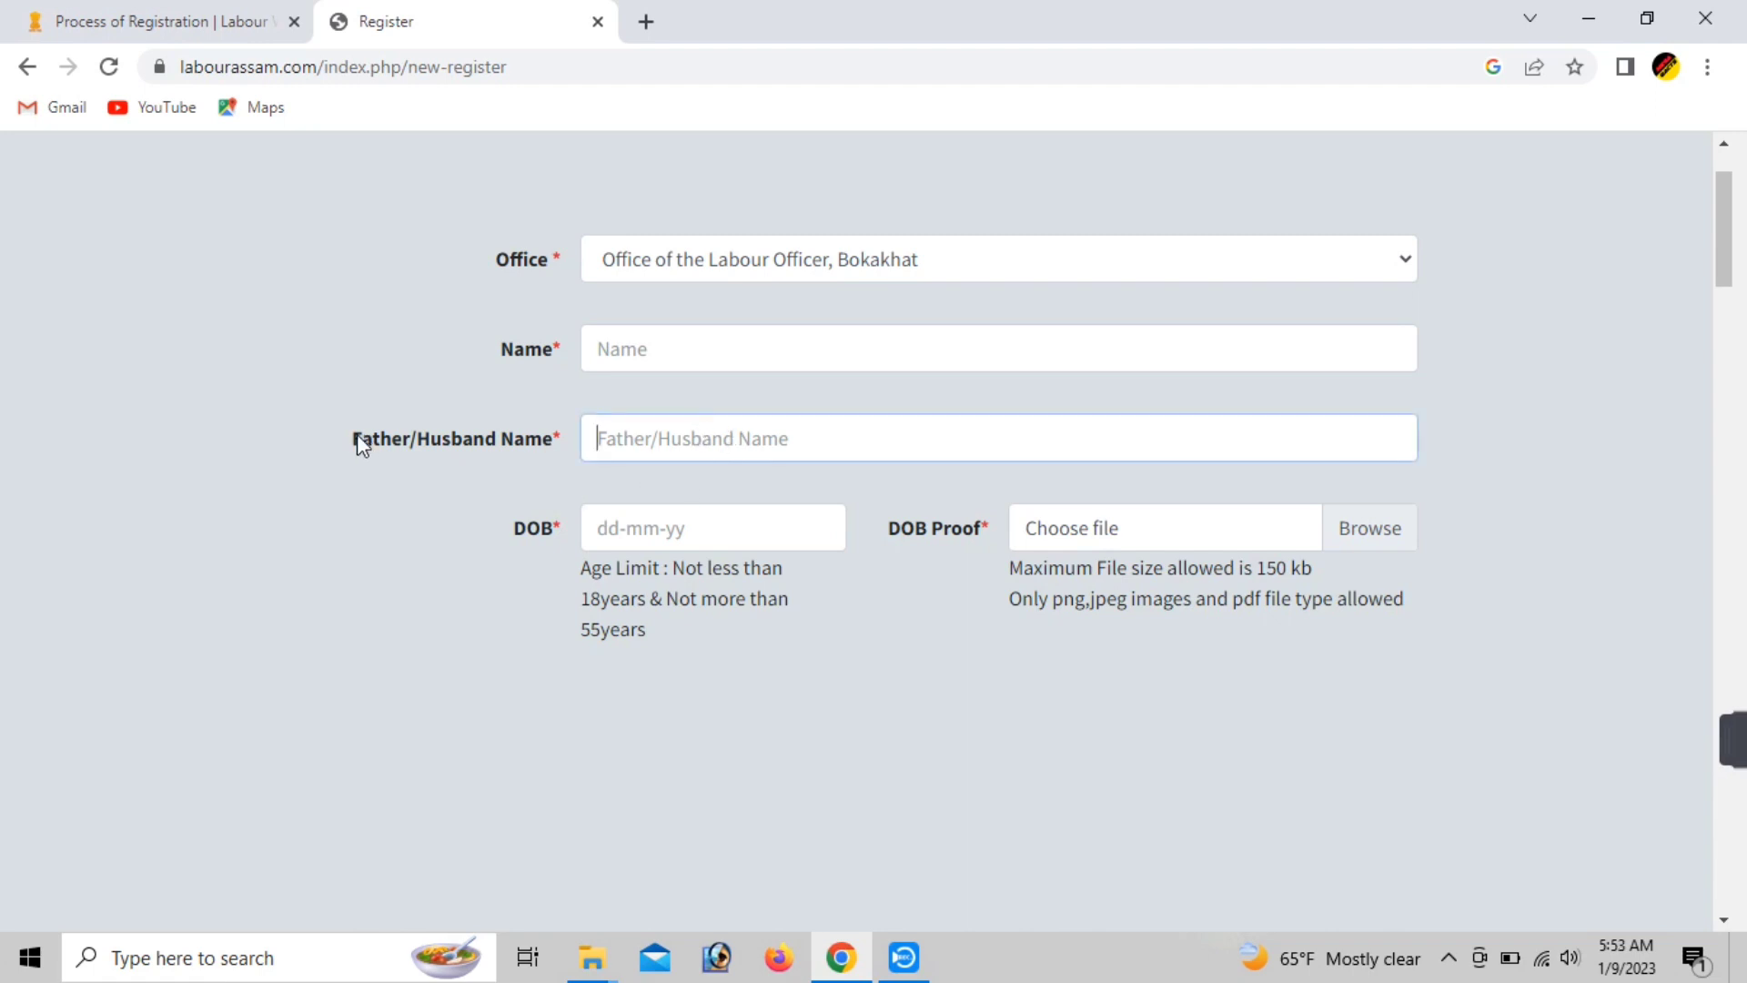
scroll(1046, 546, "down", 3)
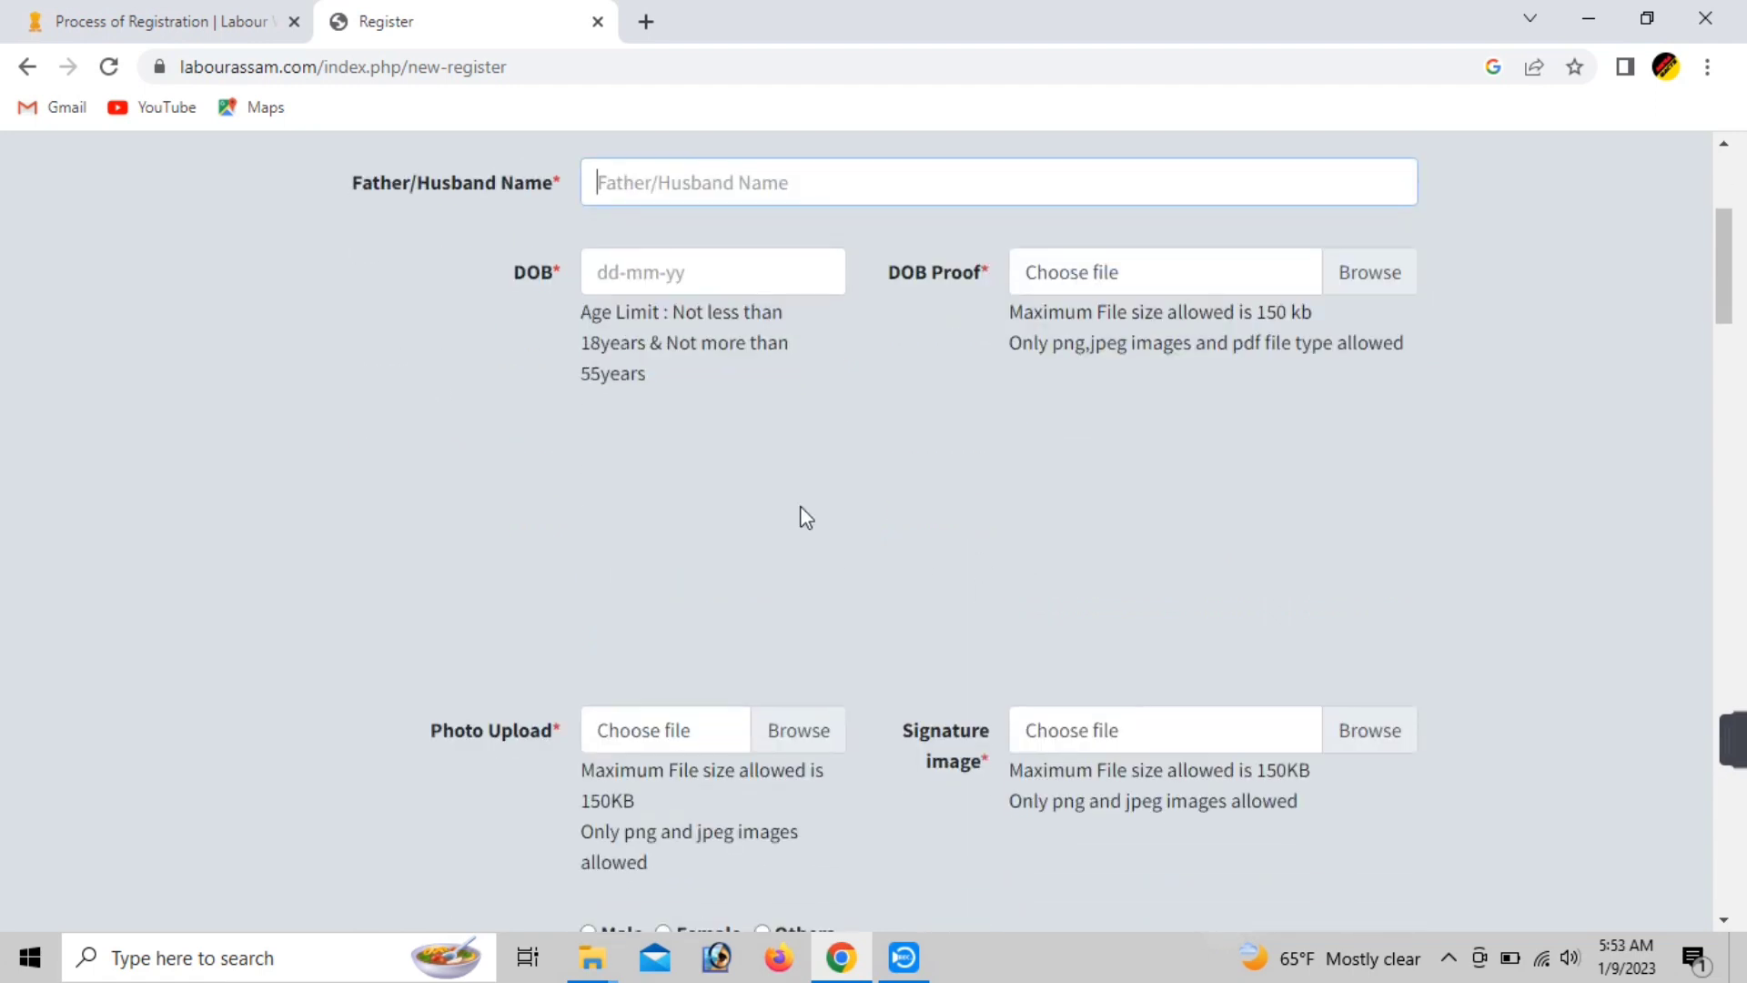
left_click(635, 272)
left_click(1268, 464)
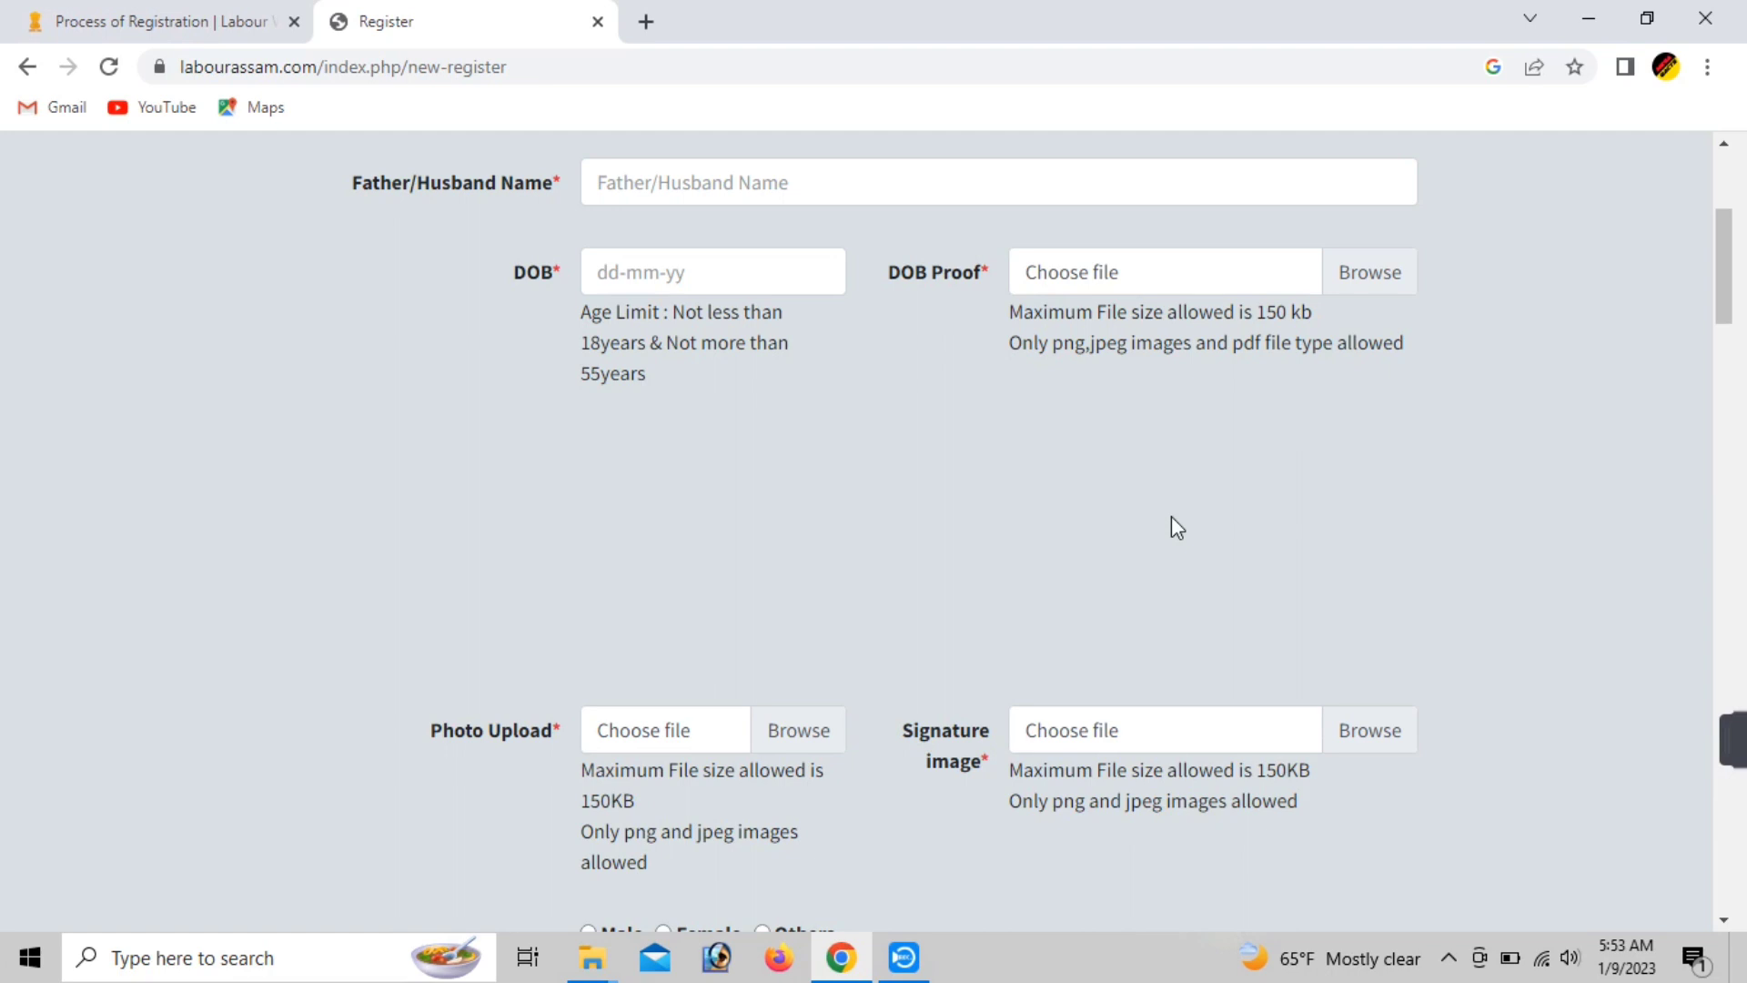
scroll(1127, 464, "down", 4)
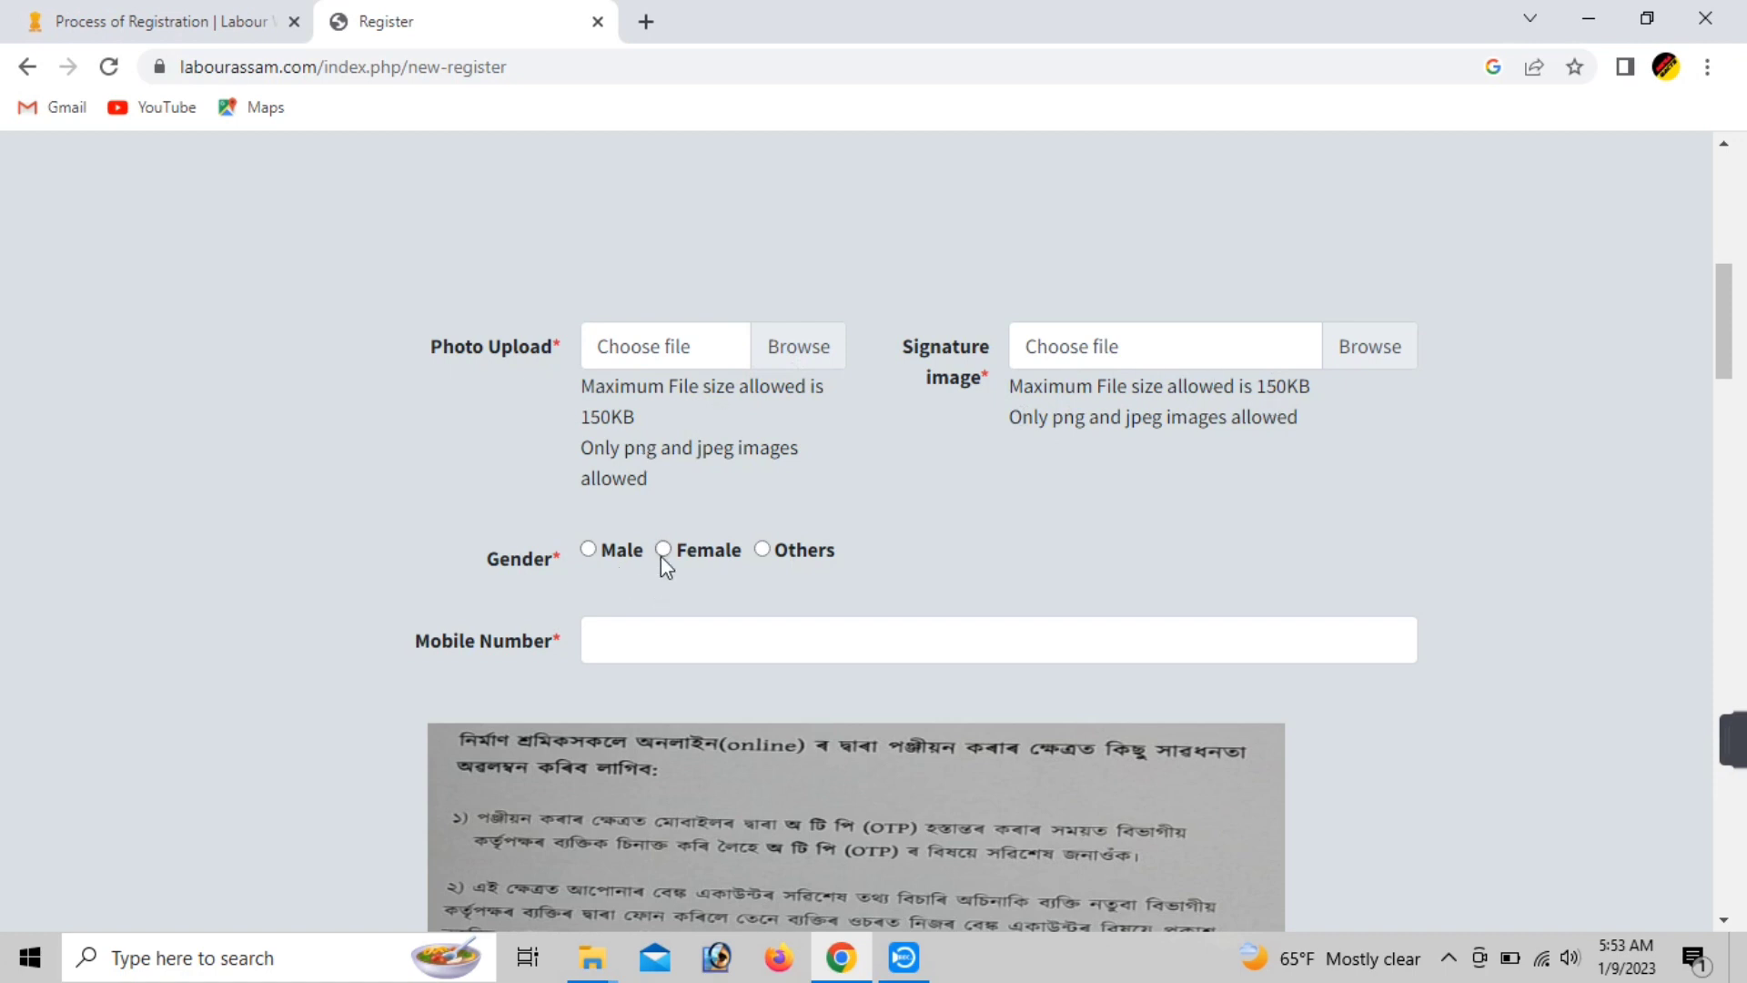
Step: Focus the Mobile Number field, check the Caste Category list, and choose Unmarried marital status
scroll(460, 493, "down", 3)
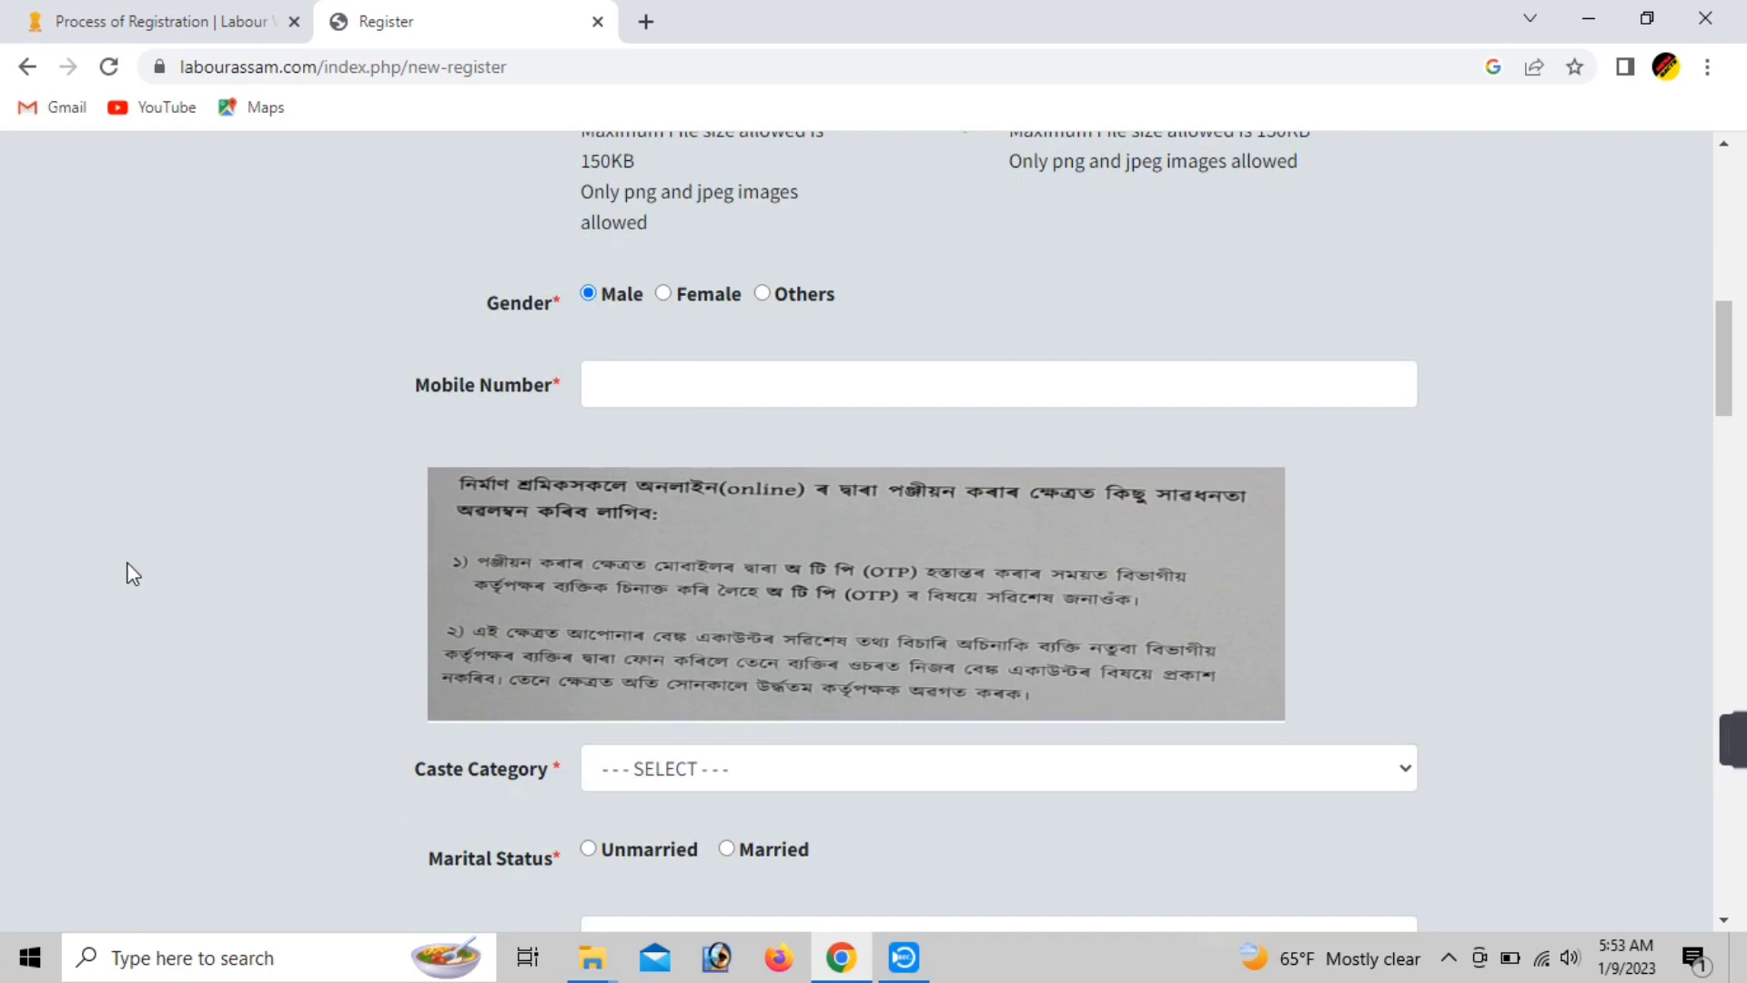
scroll(155, 559, "down", 1)
left_click(586, 259)
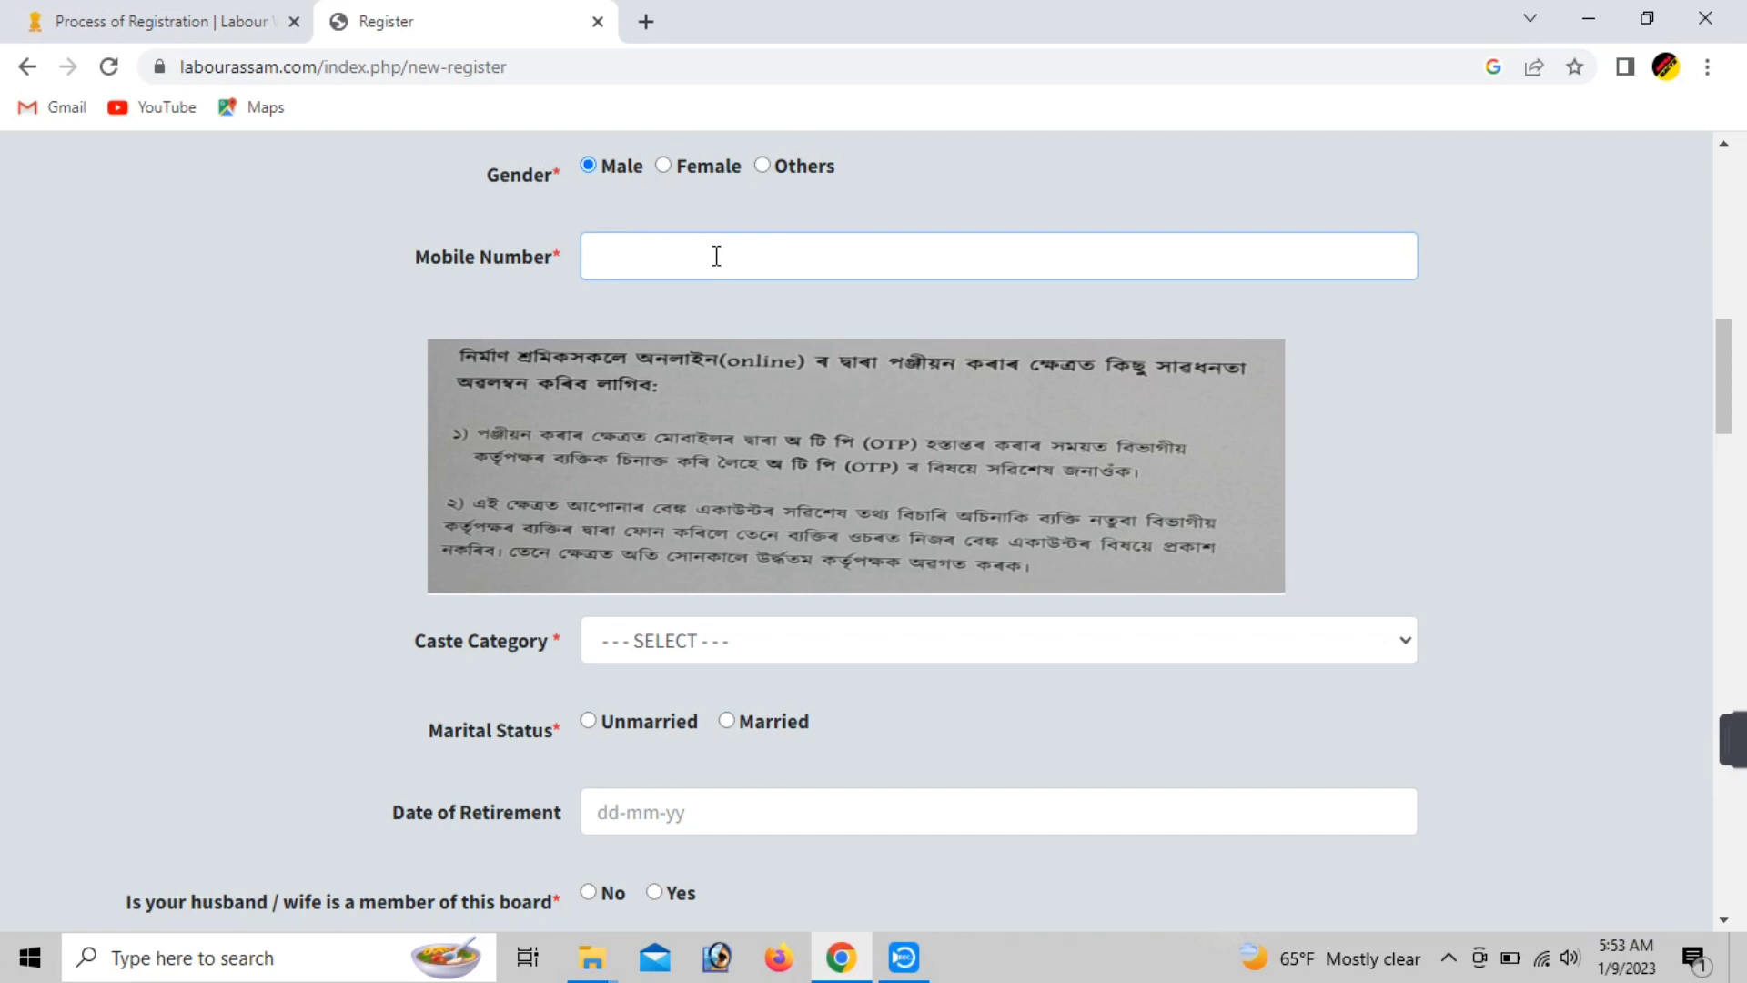
scroll(501, 655, "down", 1)
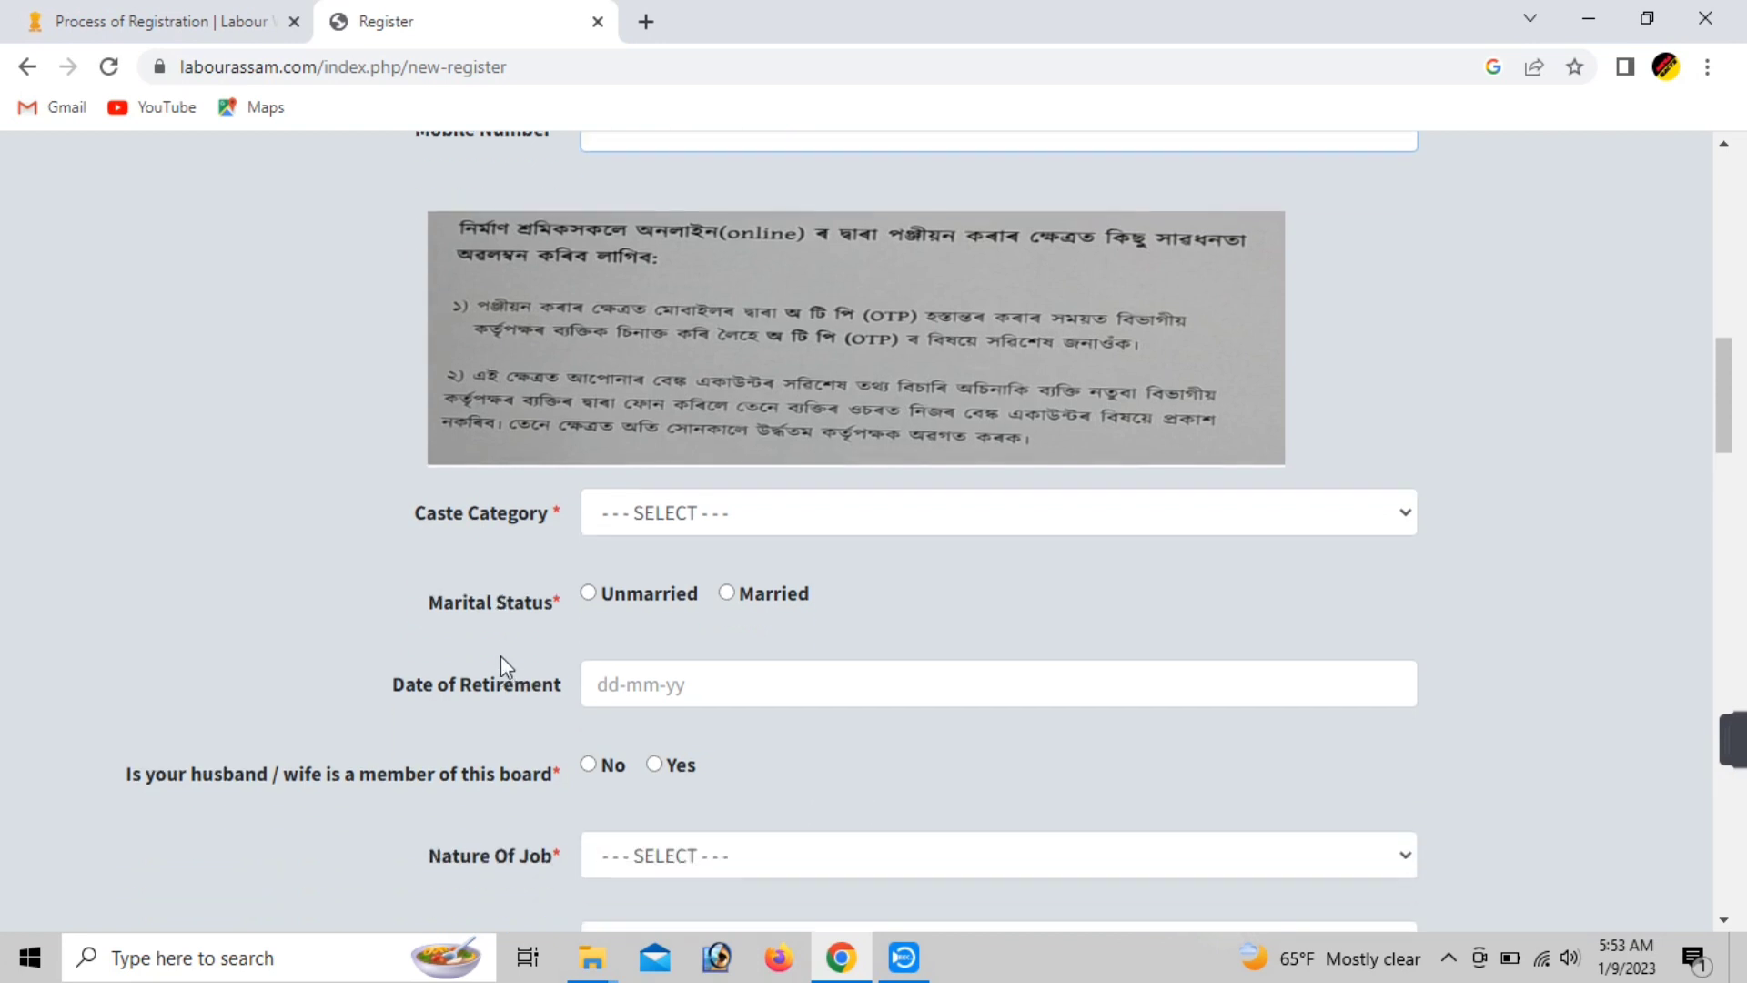
left_click(650, 524)
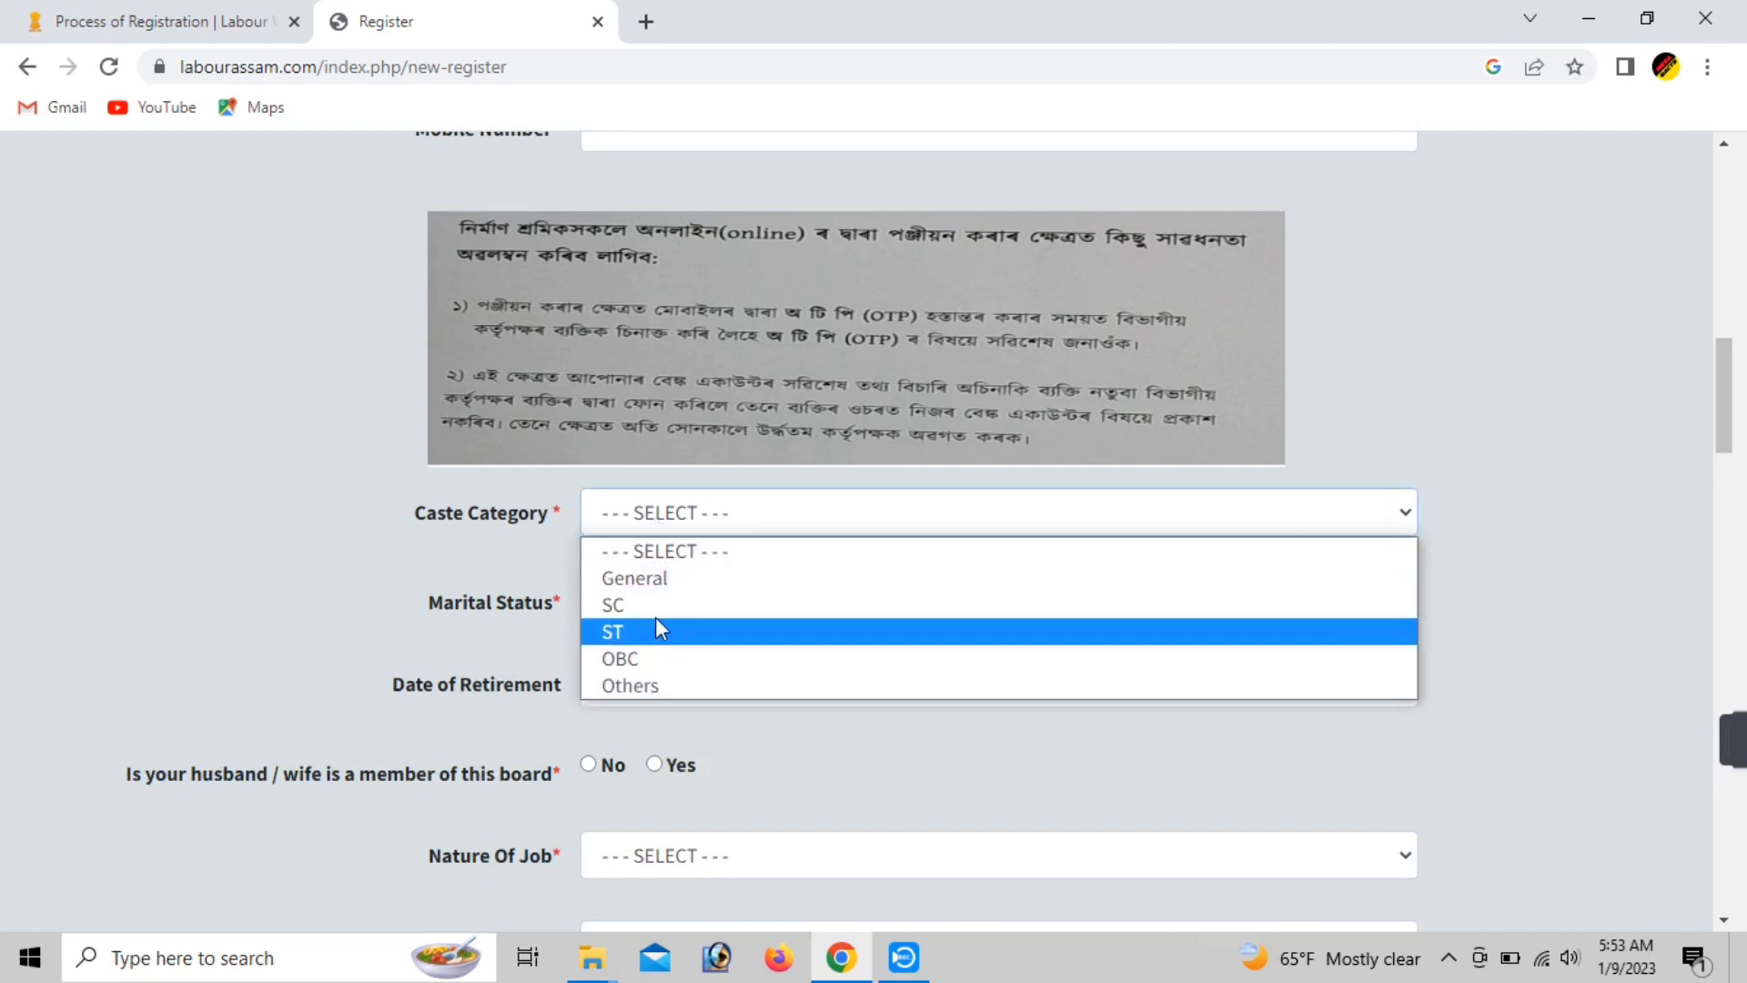
scroll(658, 652, "down", 3)
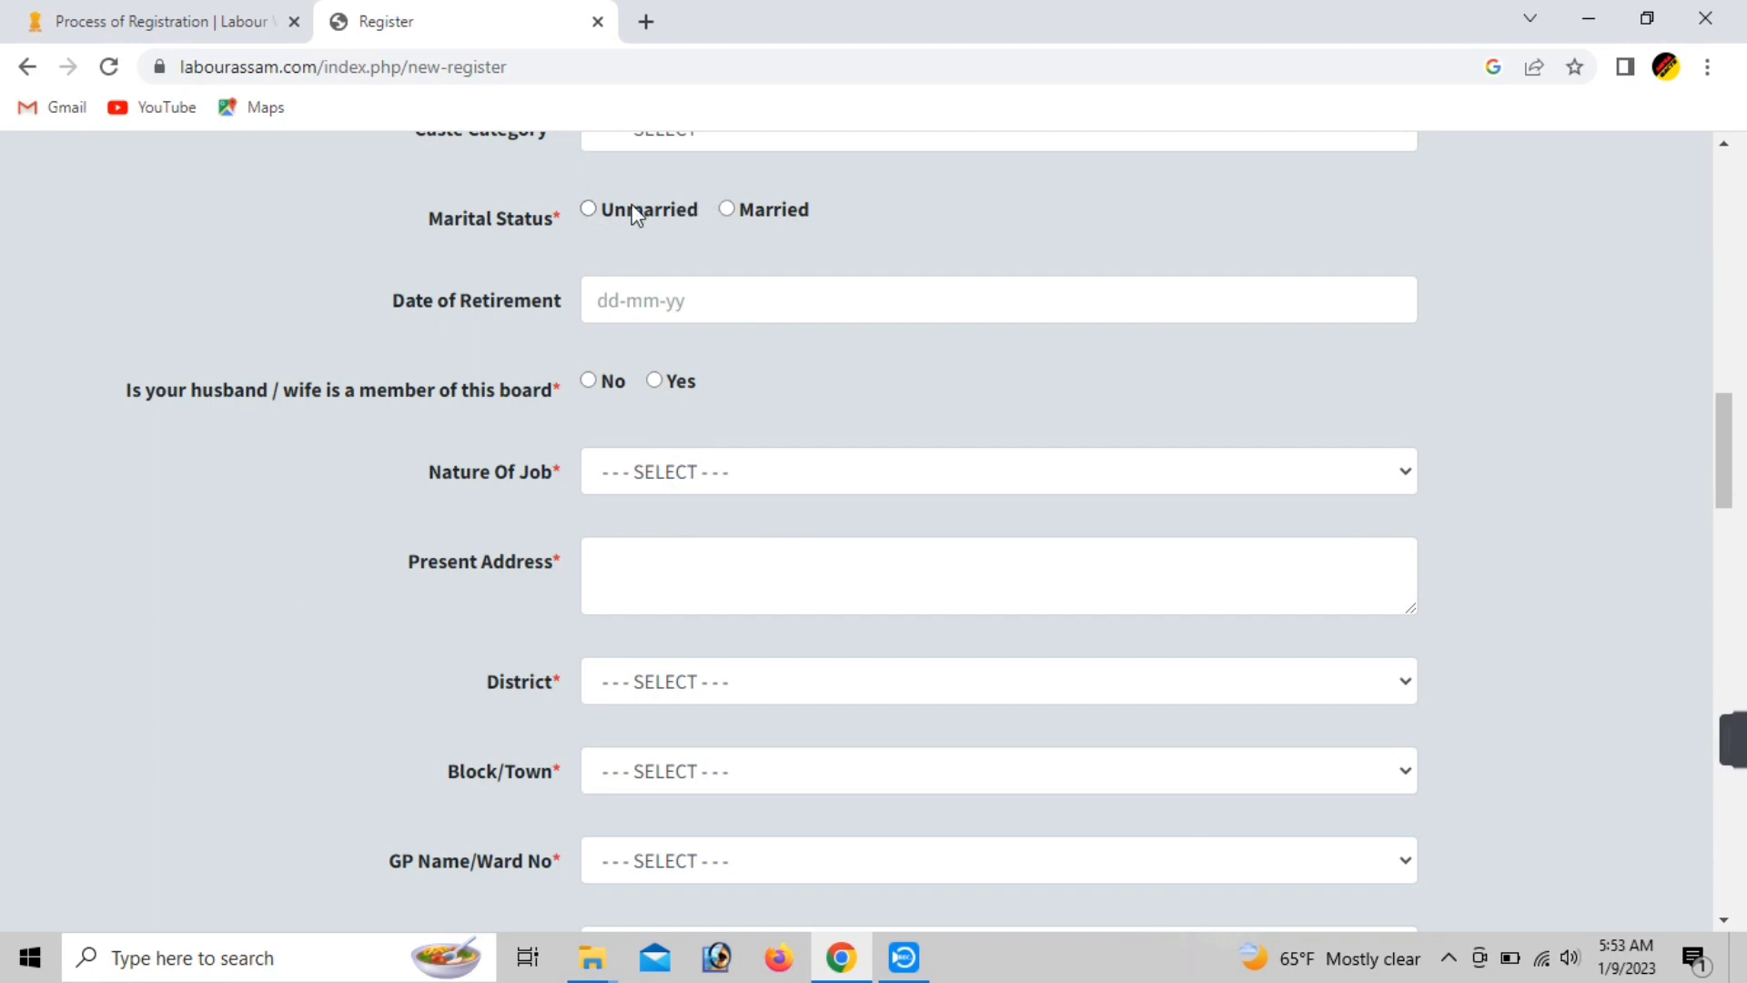
left_click(590, 207)
Step: Set Nature Of Job to Others
scroll(764, 546, "down", 1)
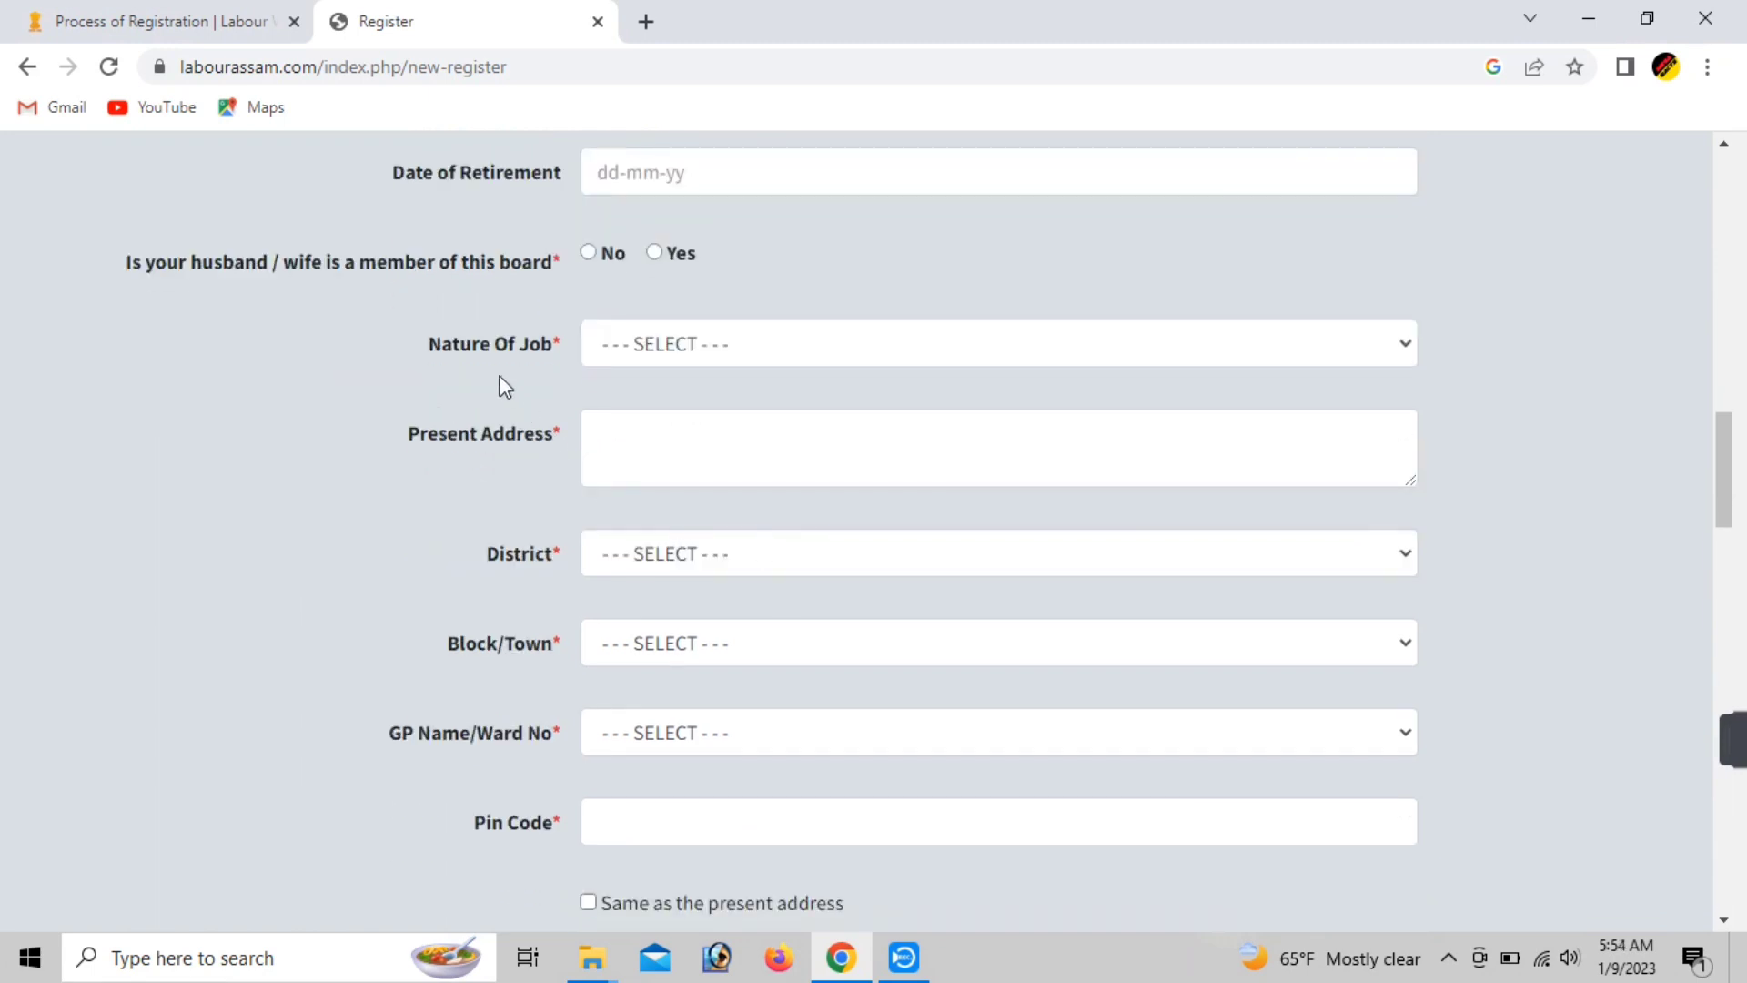
left_click(691, 350)
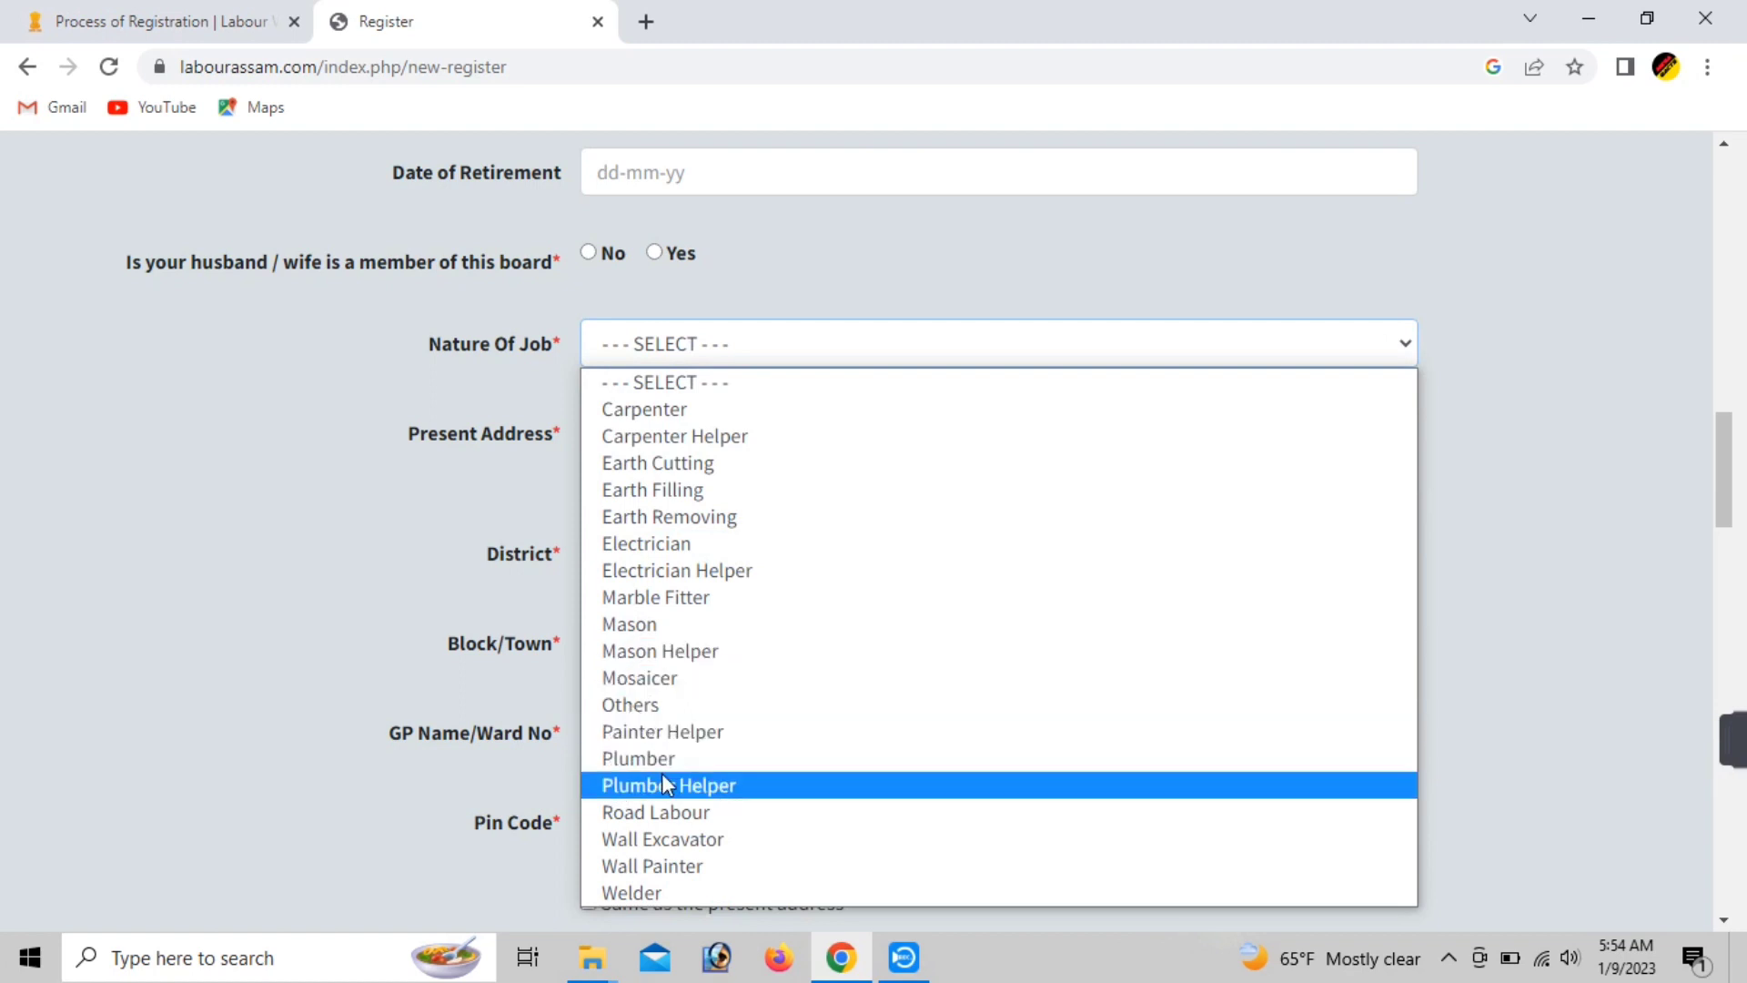
left_click(648, 705)
scroll(545, 364, "down", 1)
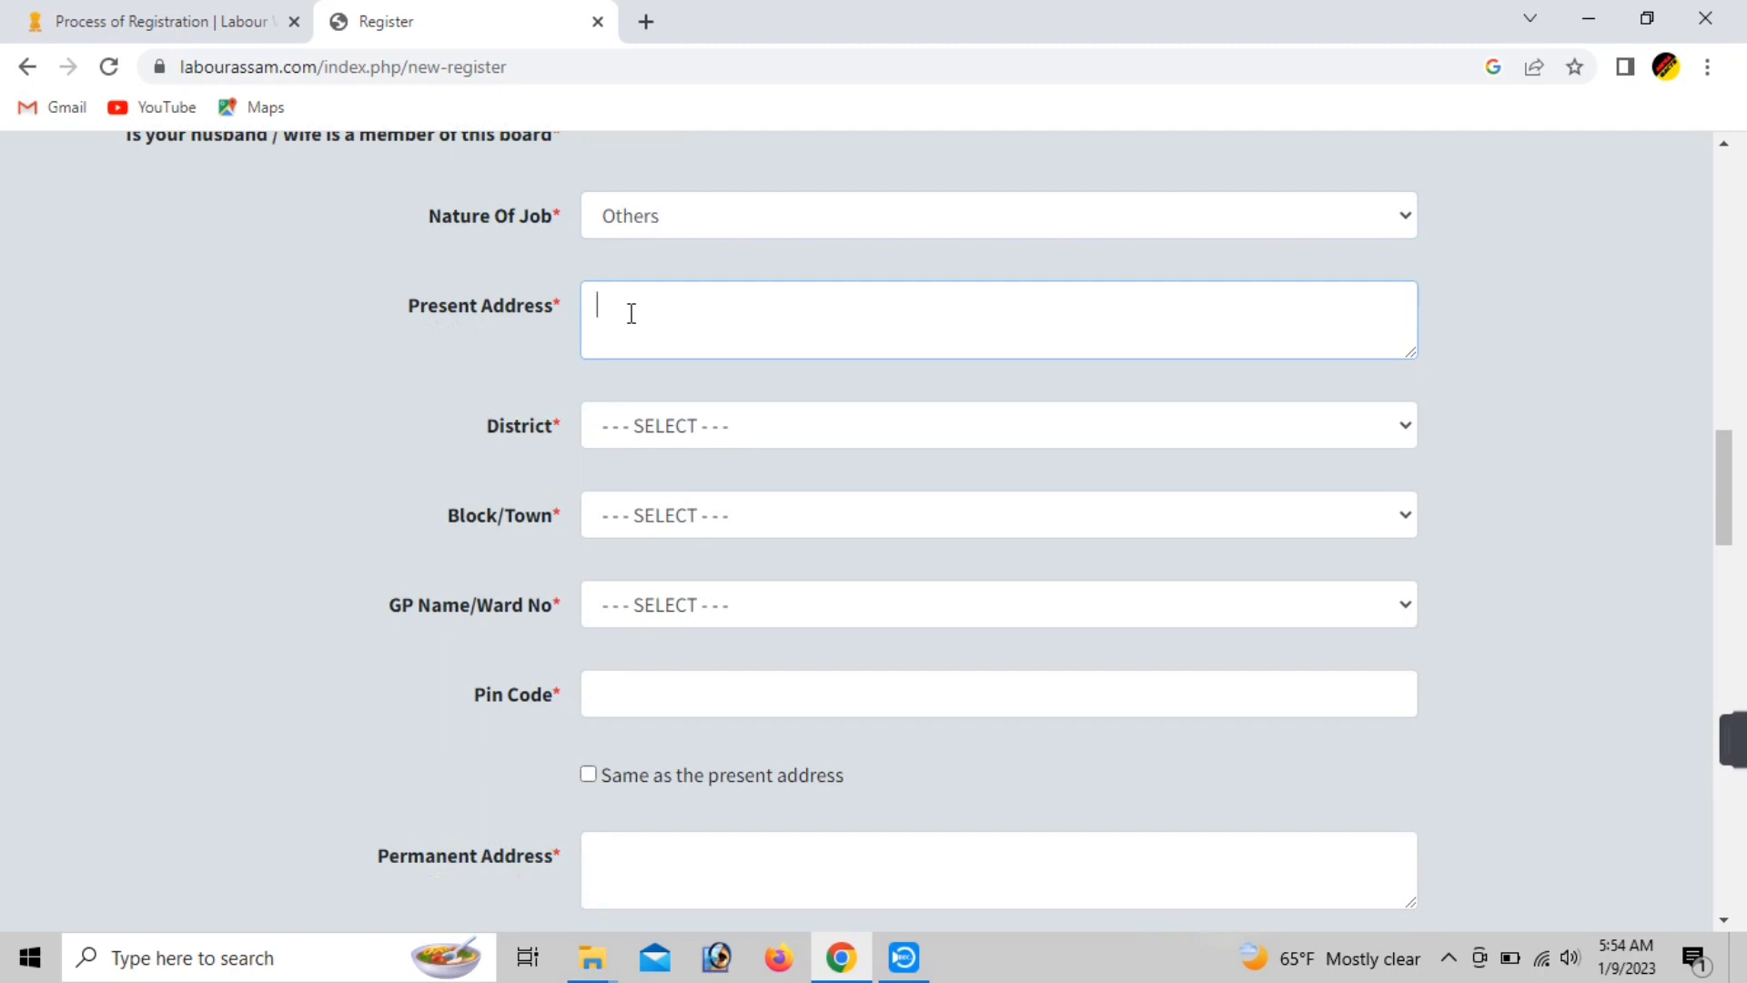
scroll(634, 329, "down", 1)
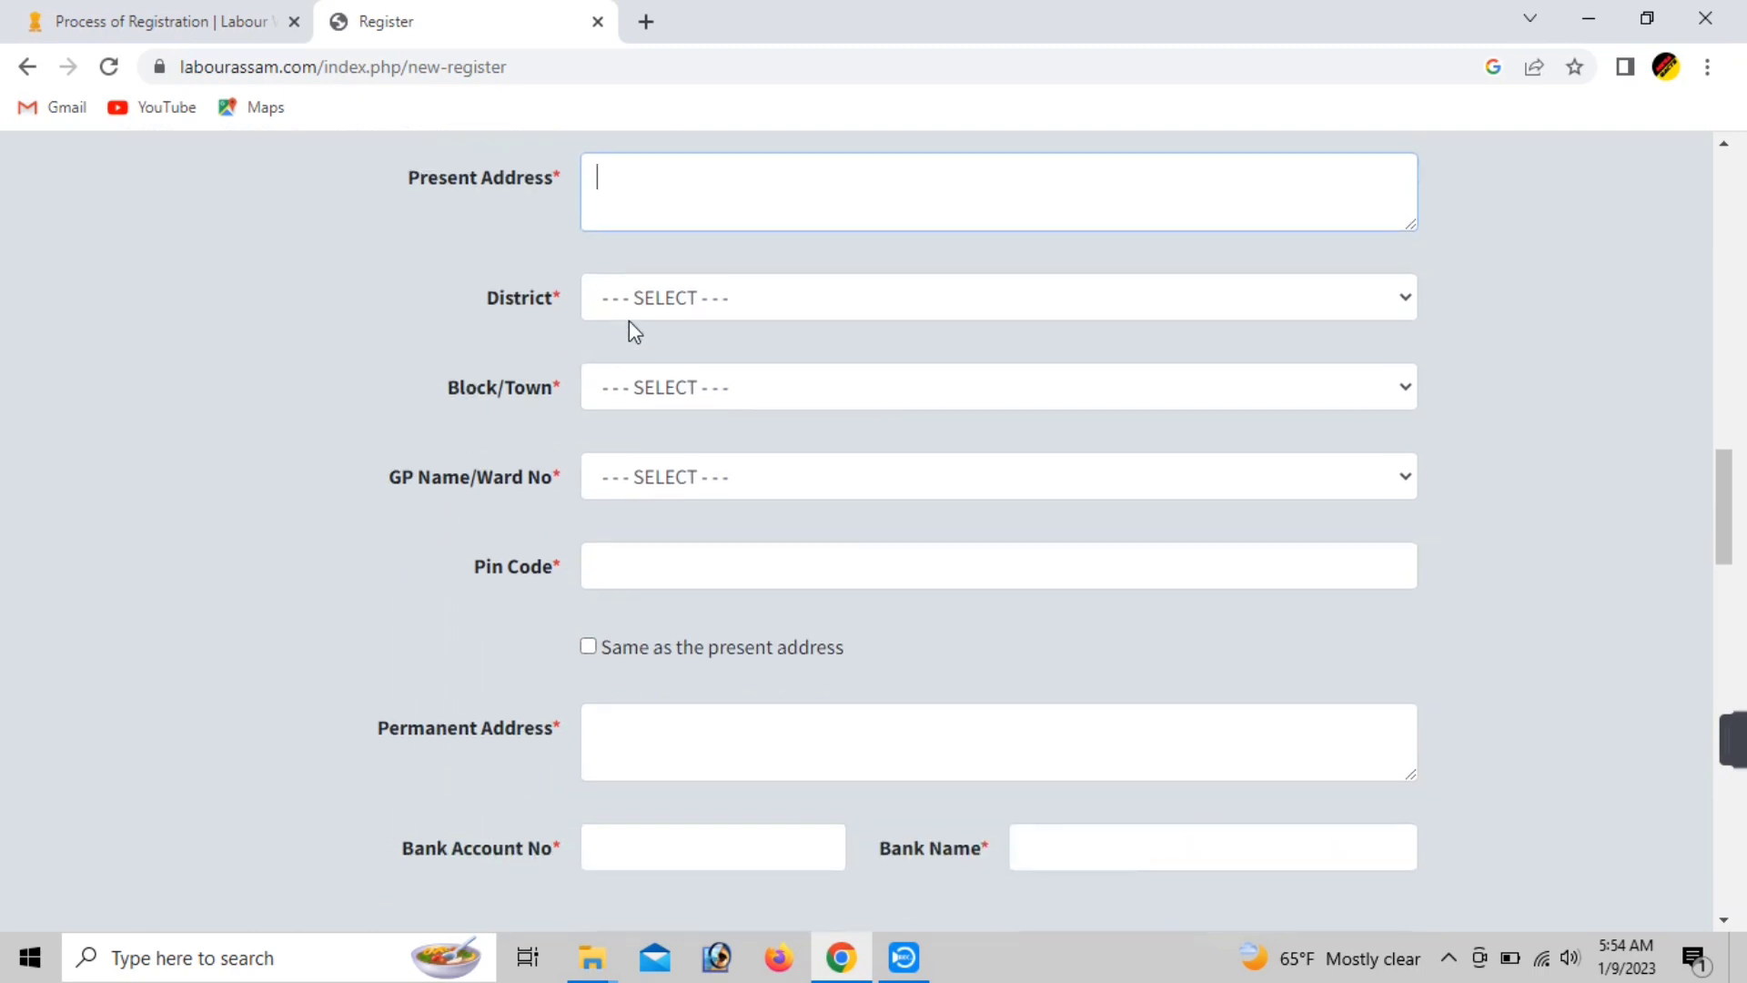
Step: Choose District BARPETA, Block/Town BHAWANIPUR and GP/Ward GERUAPARA, then focus Pin Code
left_click(652, 299)
left_click(650, 386)
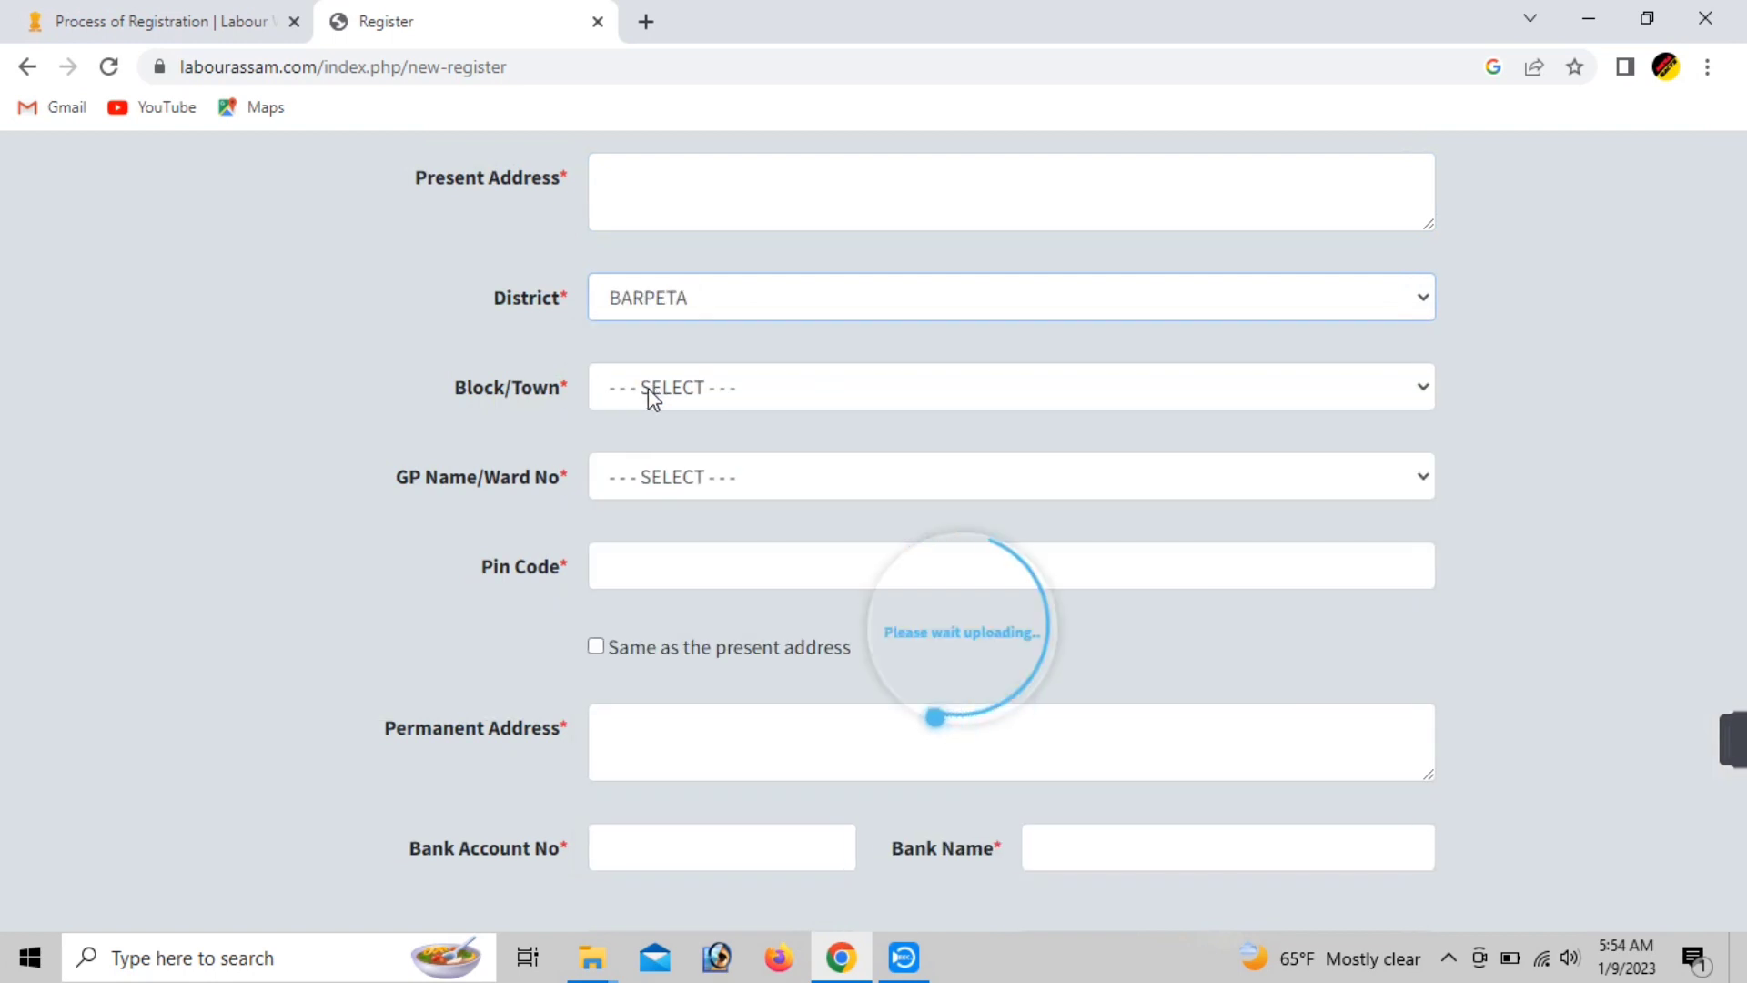
left_click(702, 388)
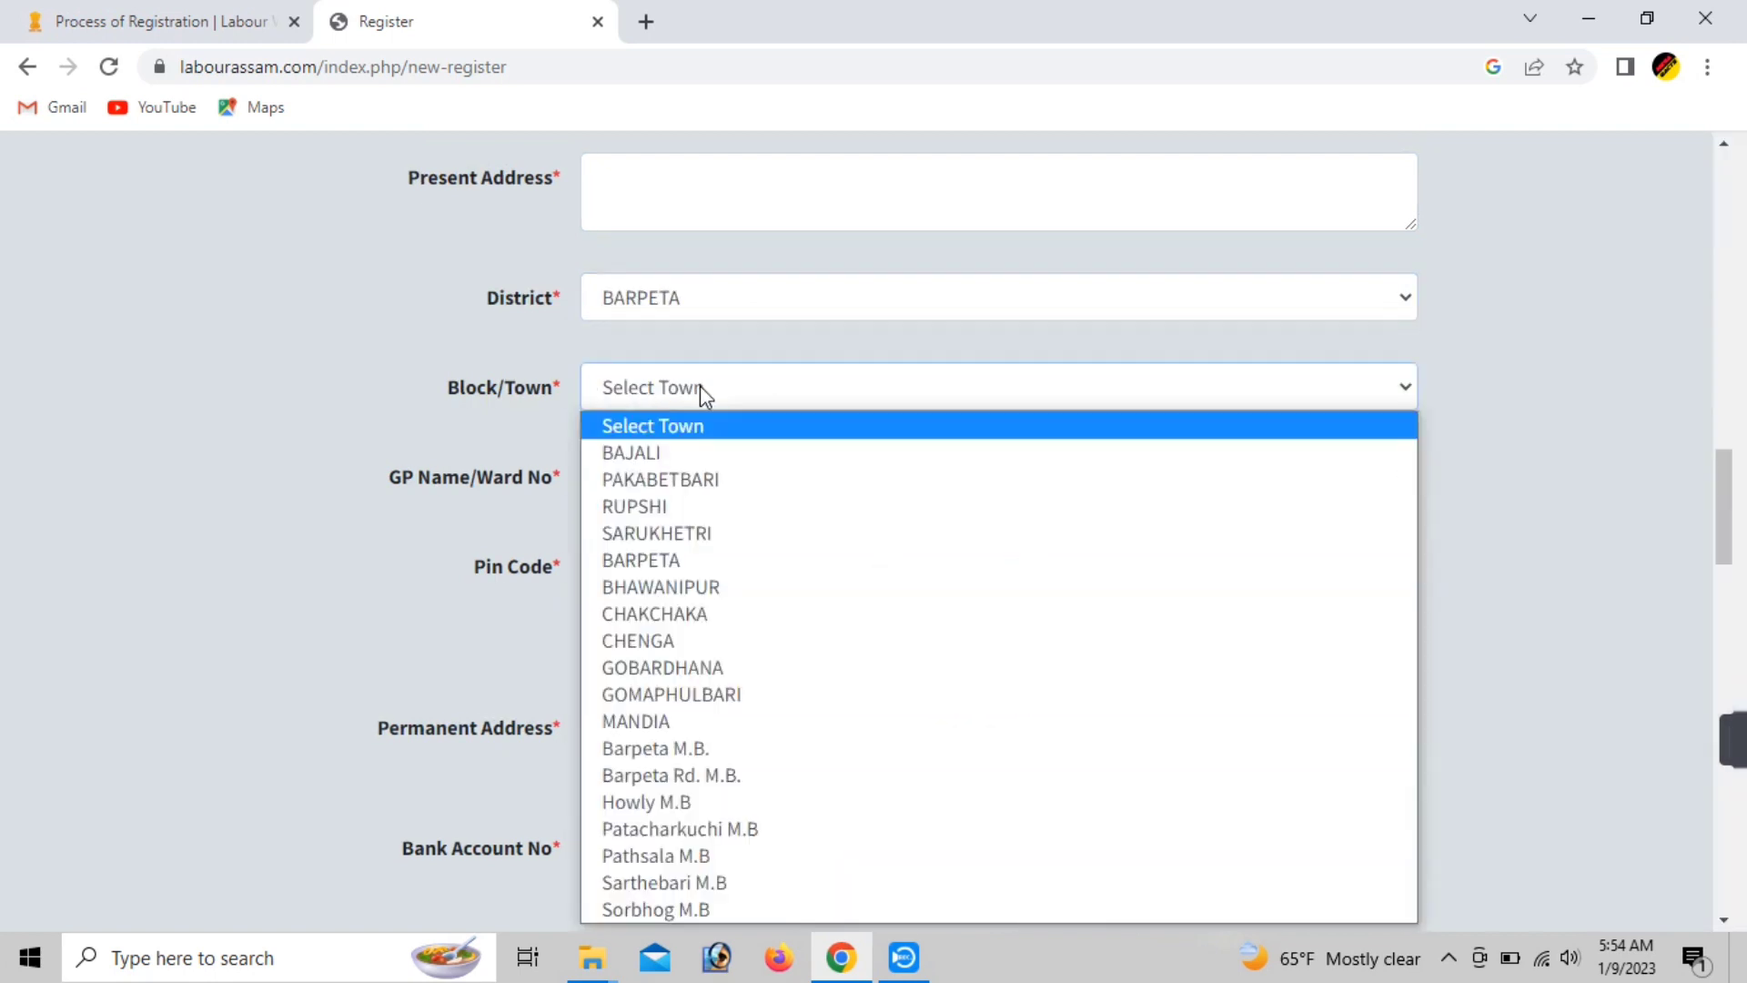
left_click(675, 596)
scroll(713, 369, "down", 1)
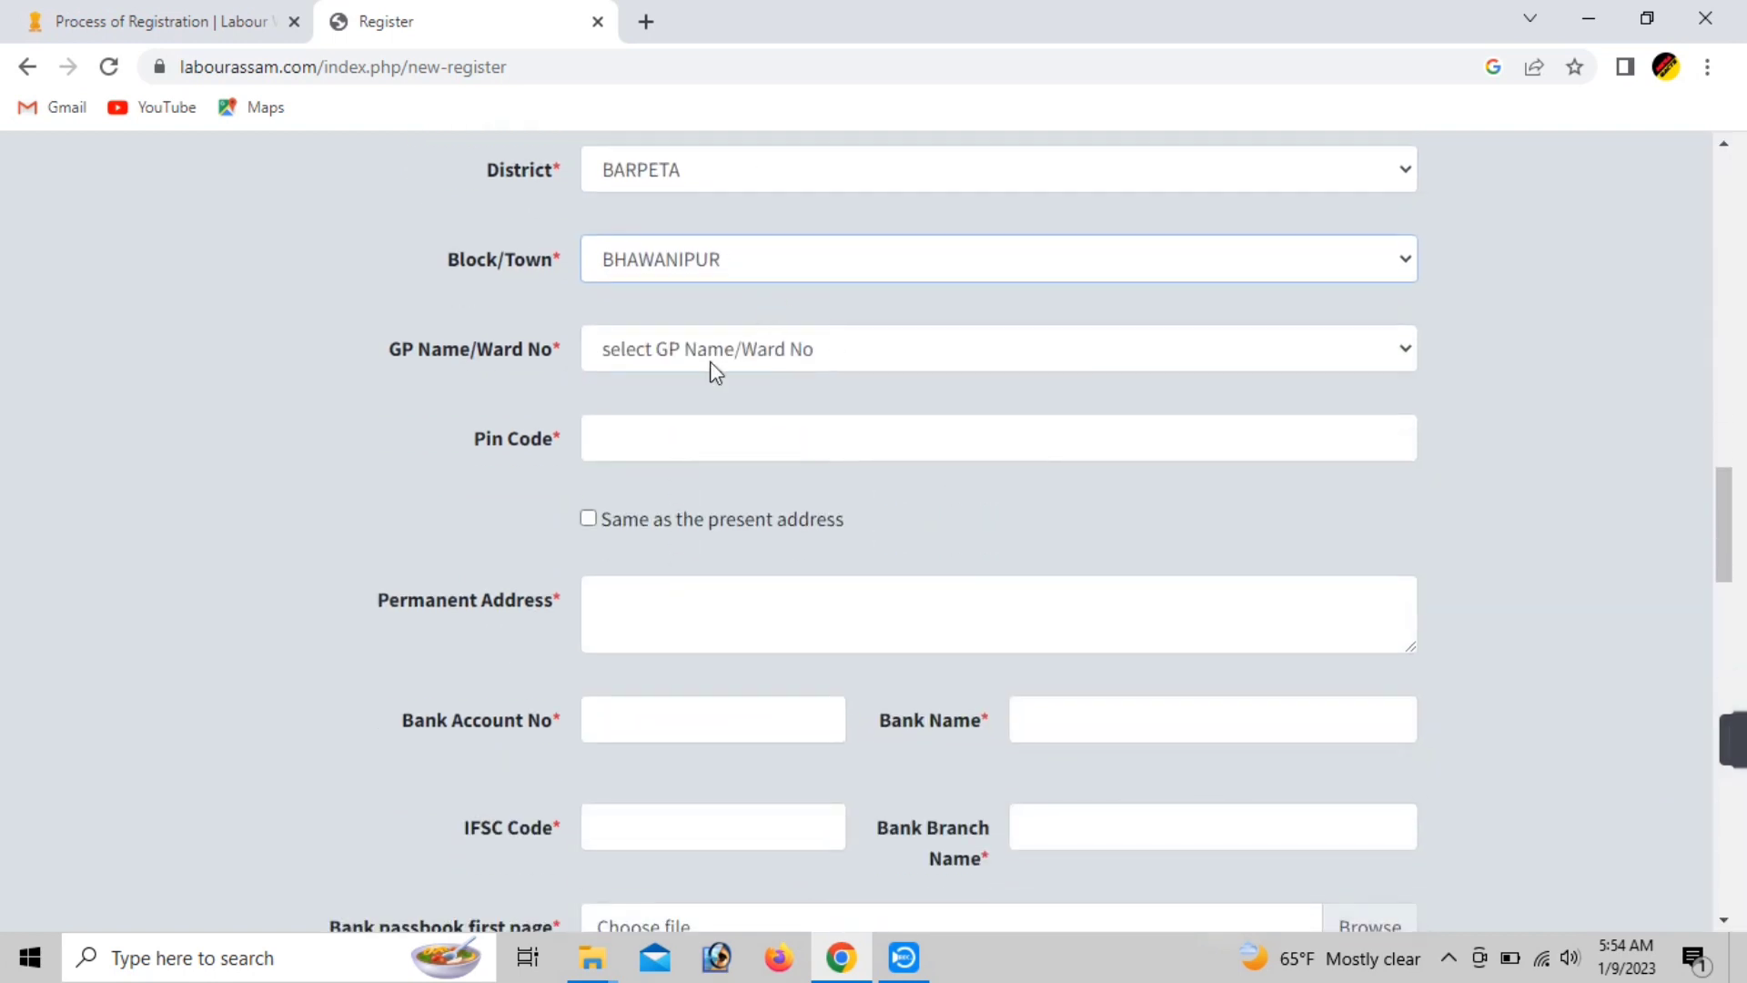
left_click(710, 357)
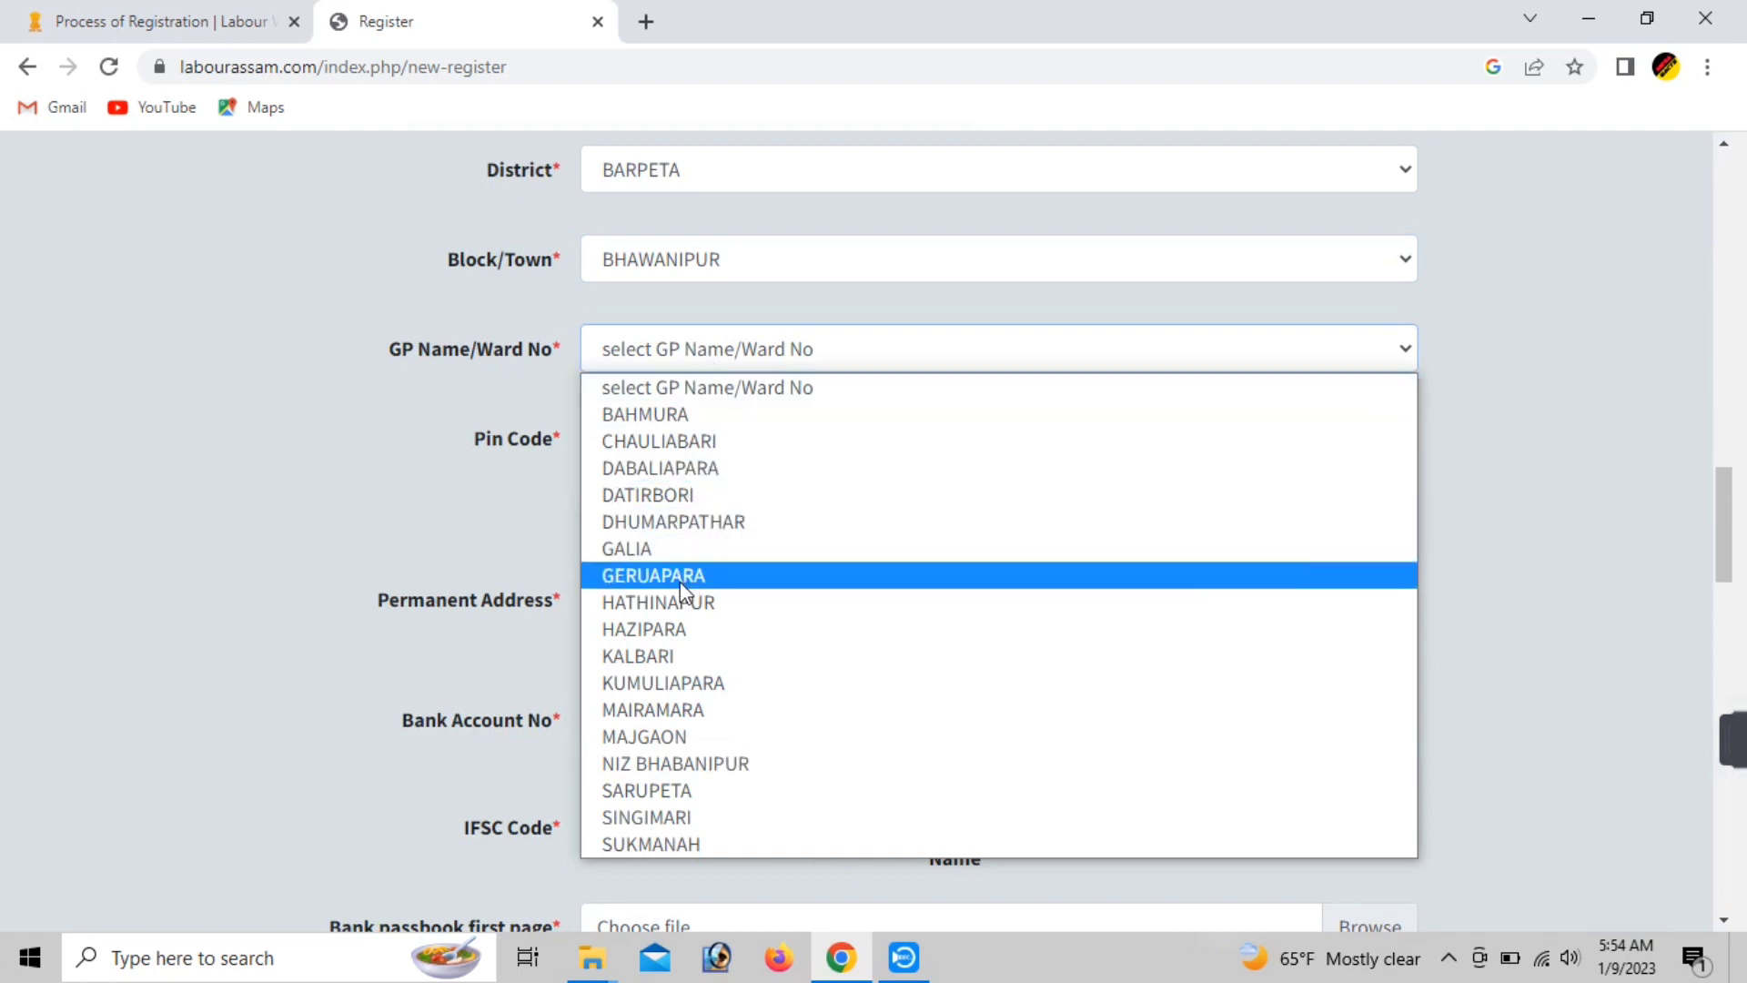
left_click(684, 582)
scroll(964, 289, "down", 1)
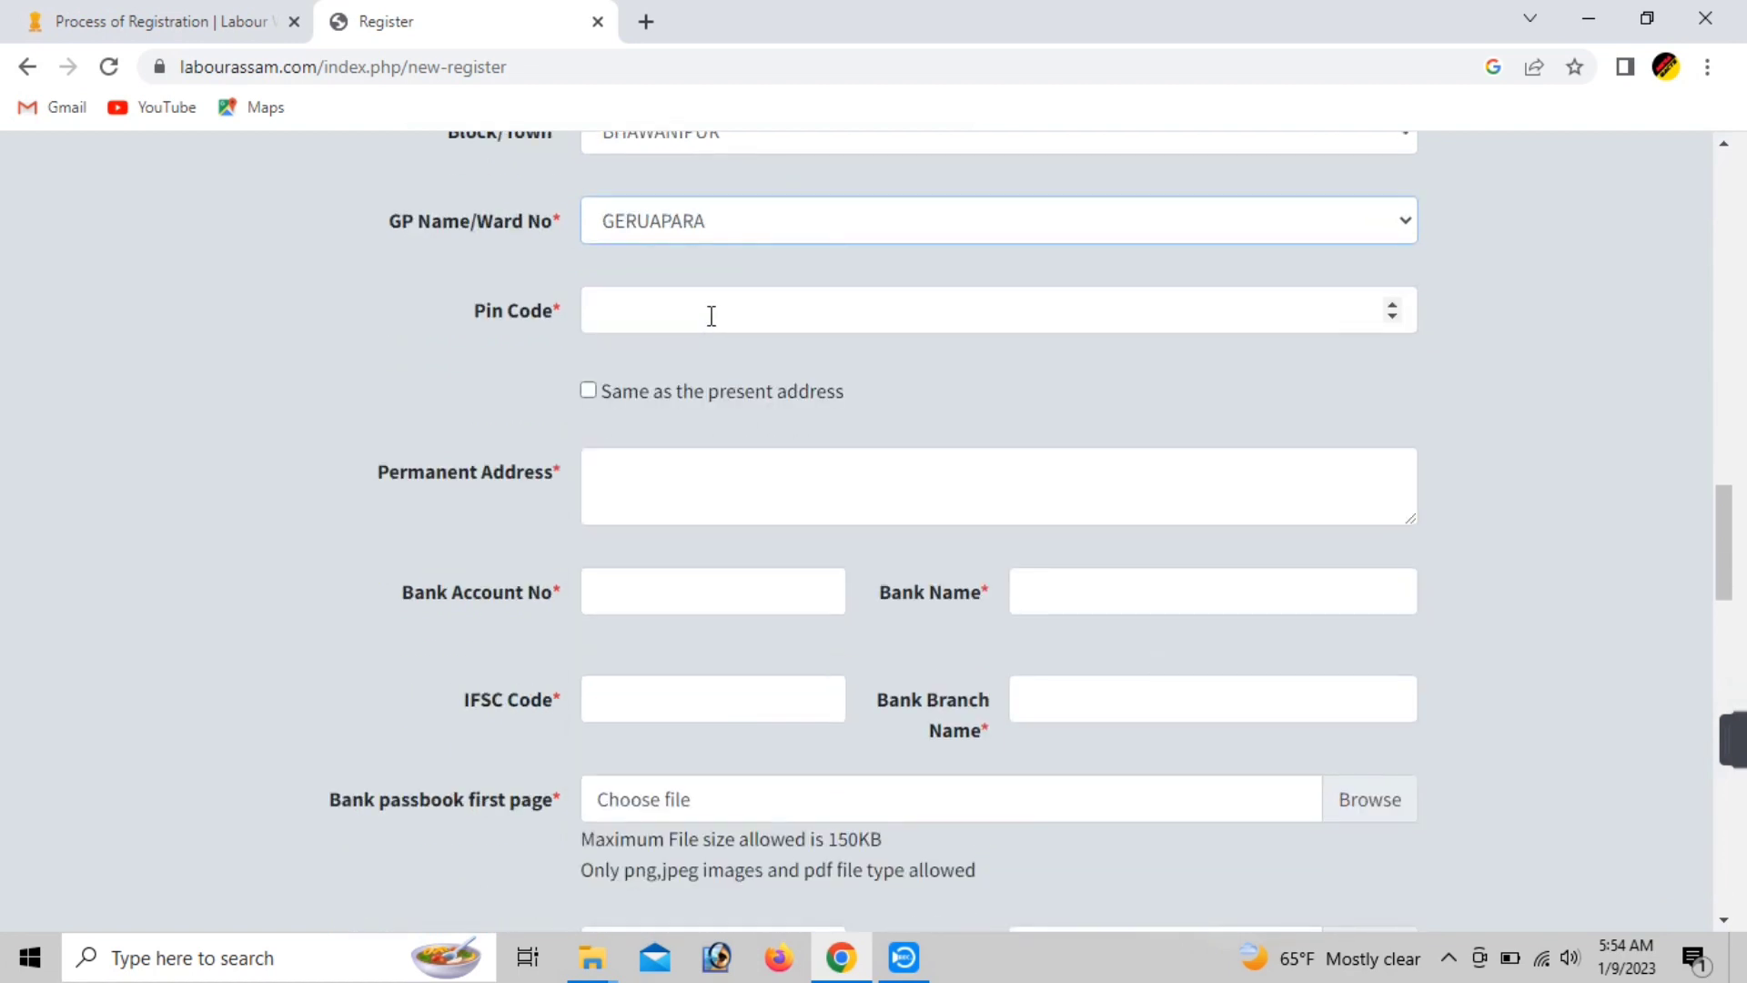
left_click(712, 315)
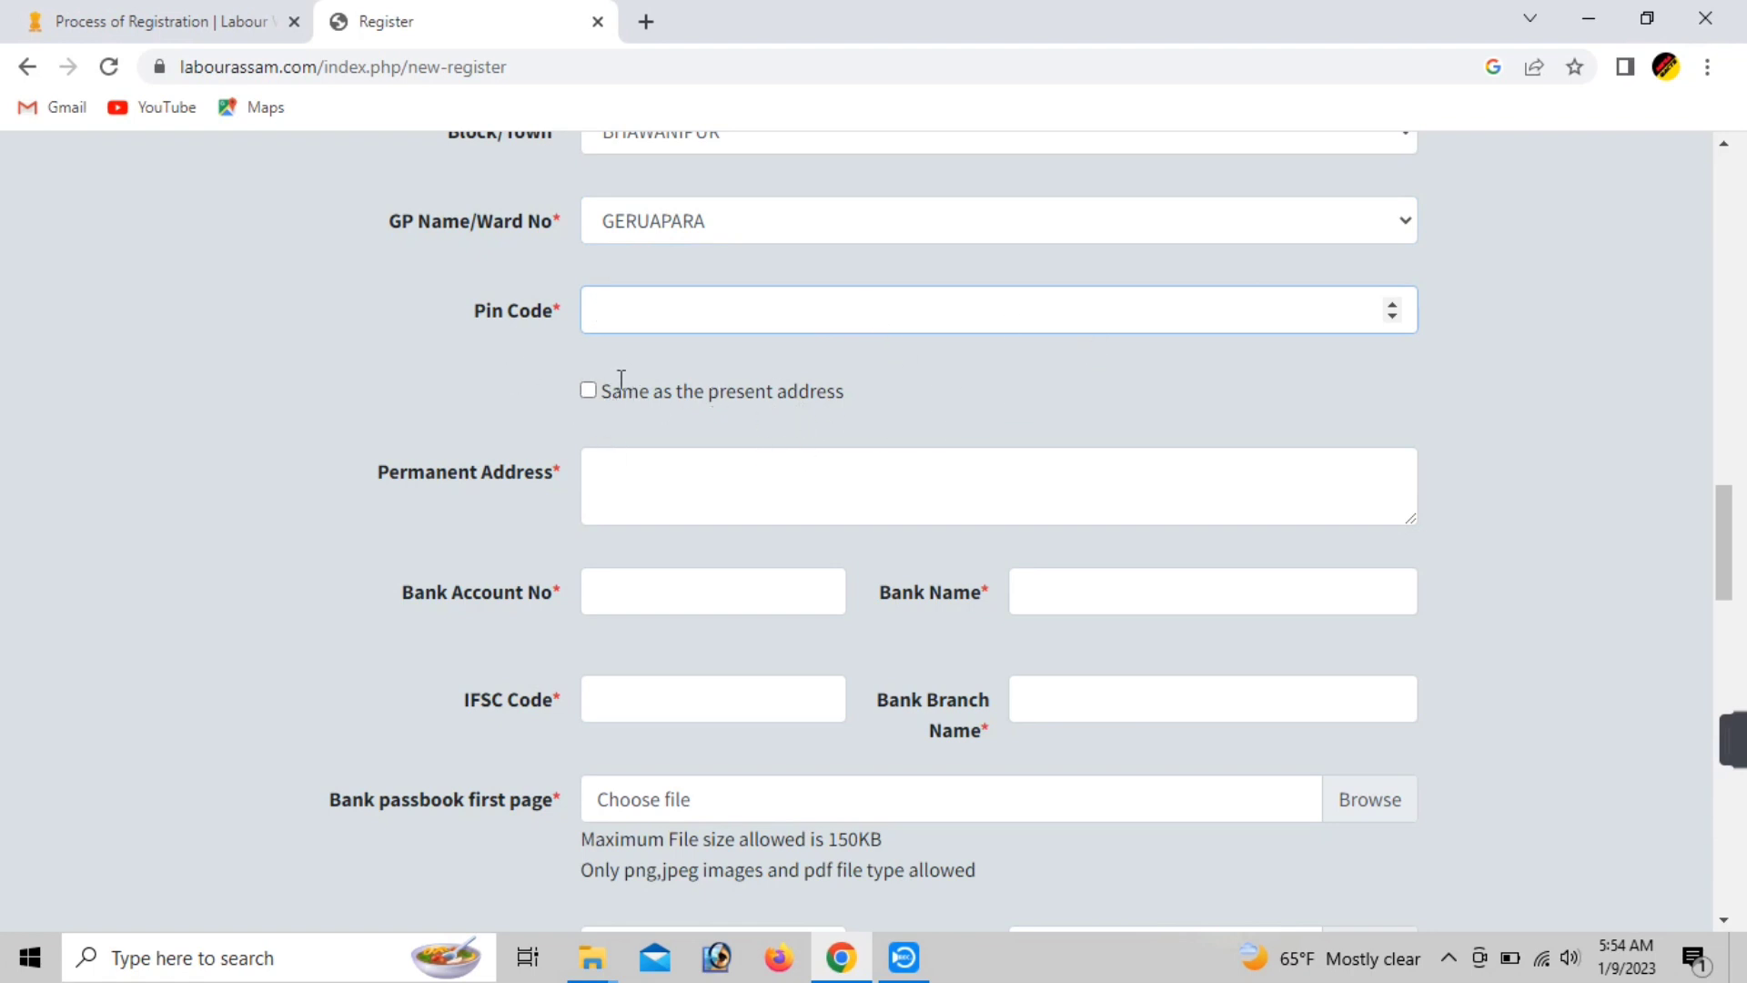
Step: Tick 'Same as the present address' and dismiss the empty permanent address alert
left_click(590, 392)
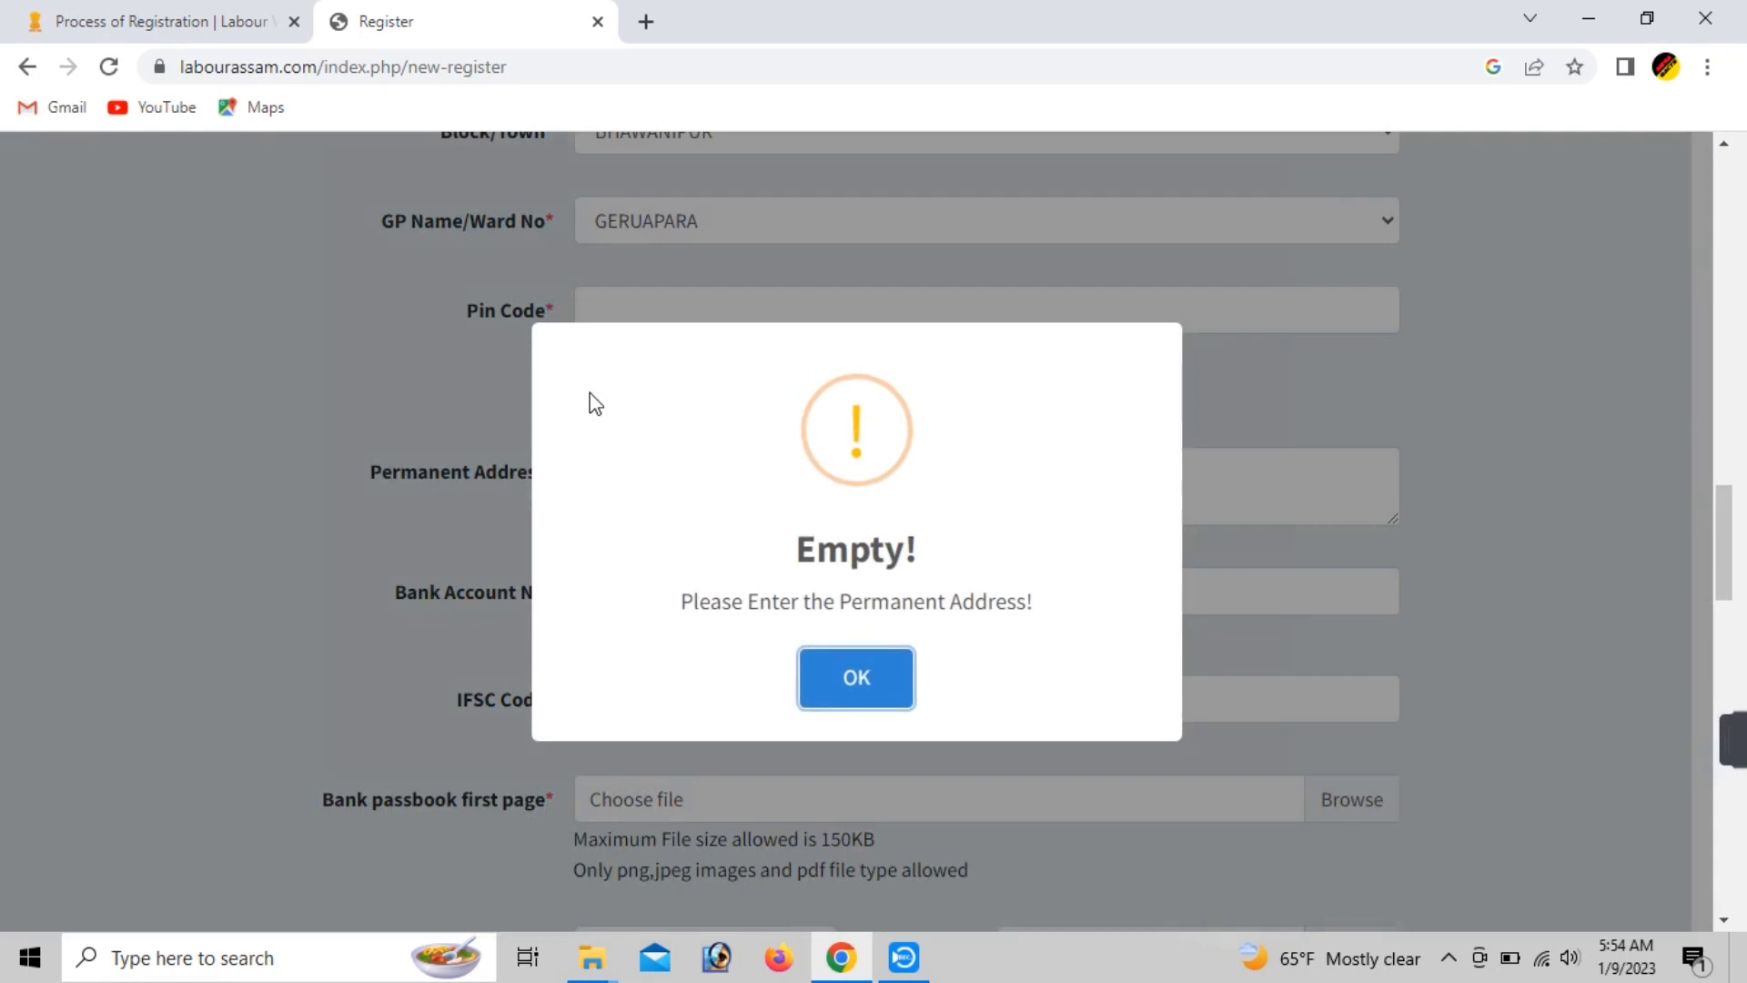
left_click(876, 701)
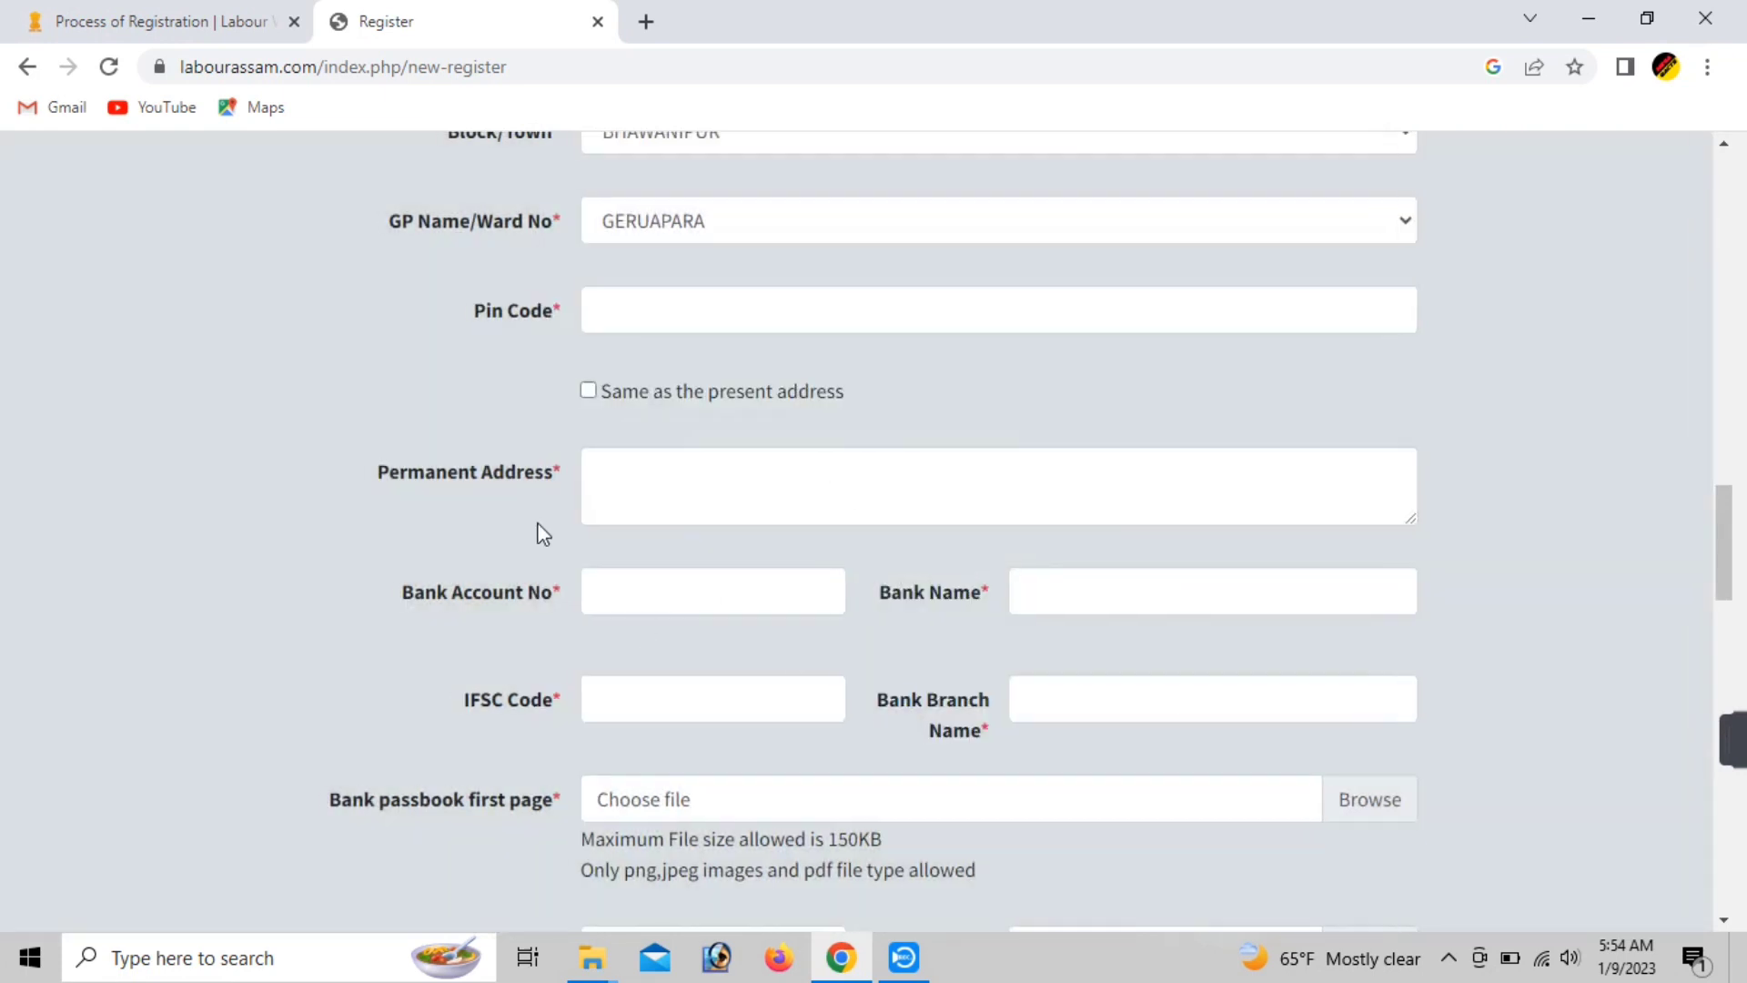
scroll(610, 391, "down", 1)
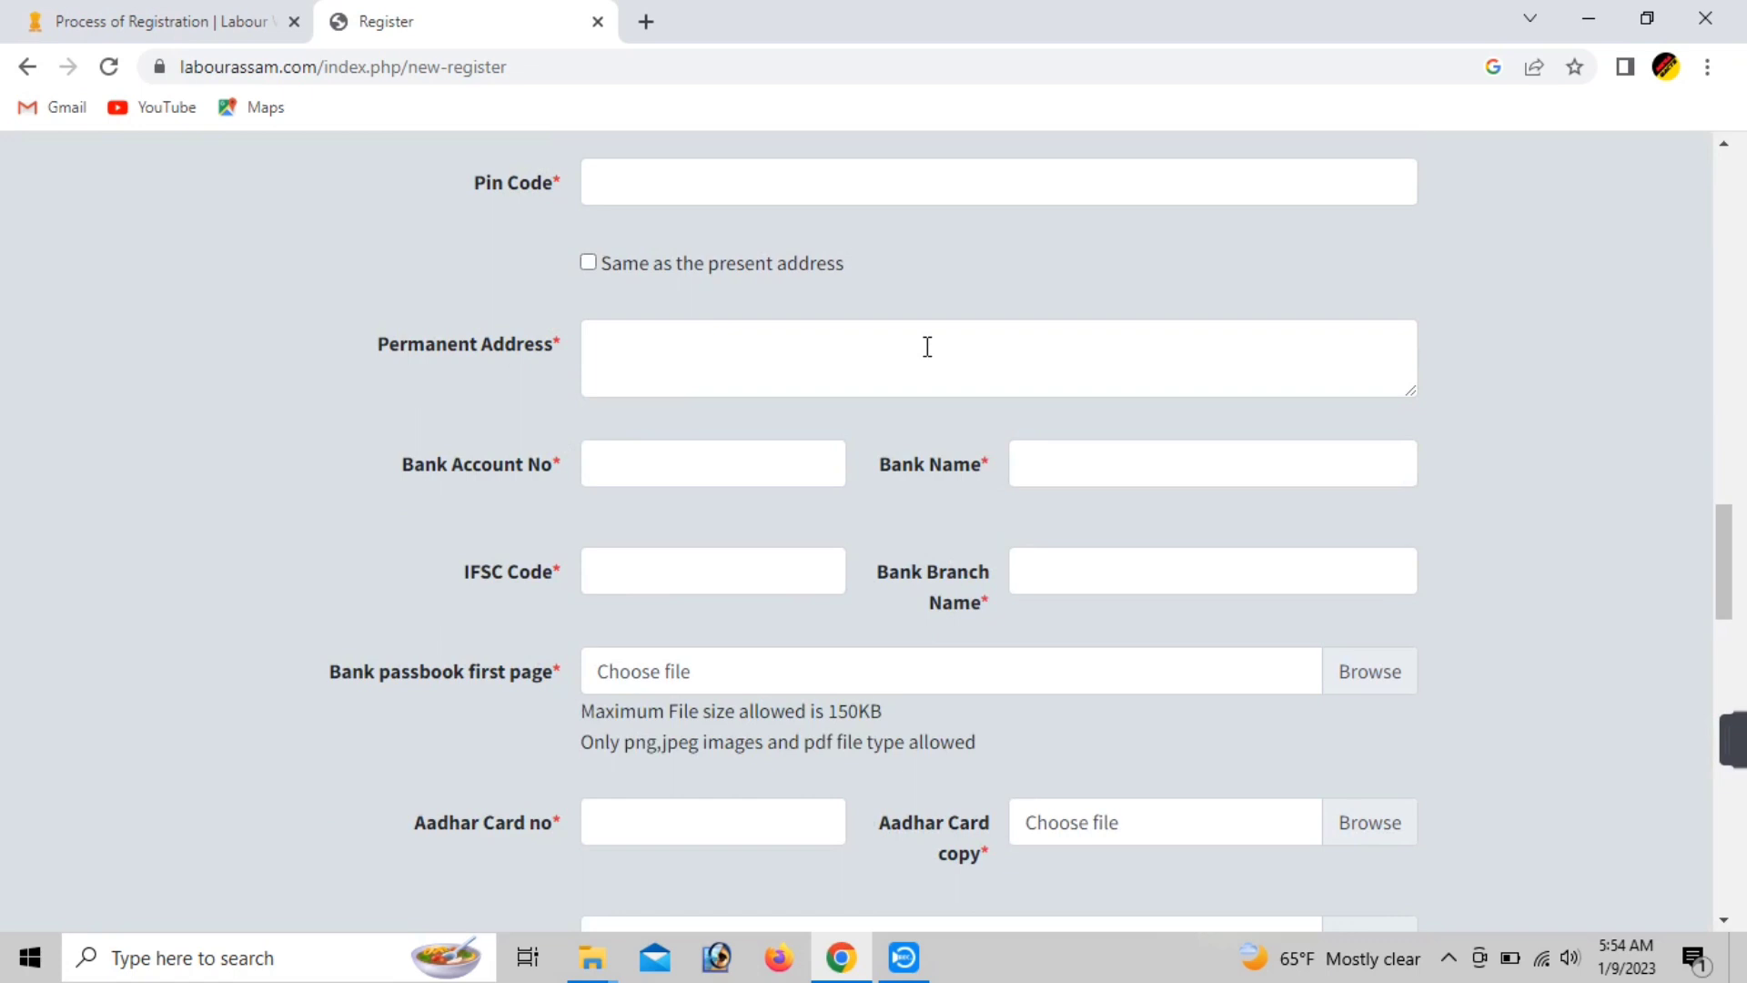
Step: Click into the Bank Account Number field and move down to the Ayushman Bharat Card question
left_click(635, 470)
scroll(1041, 608, "down", 1)
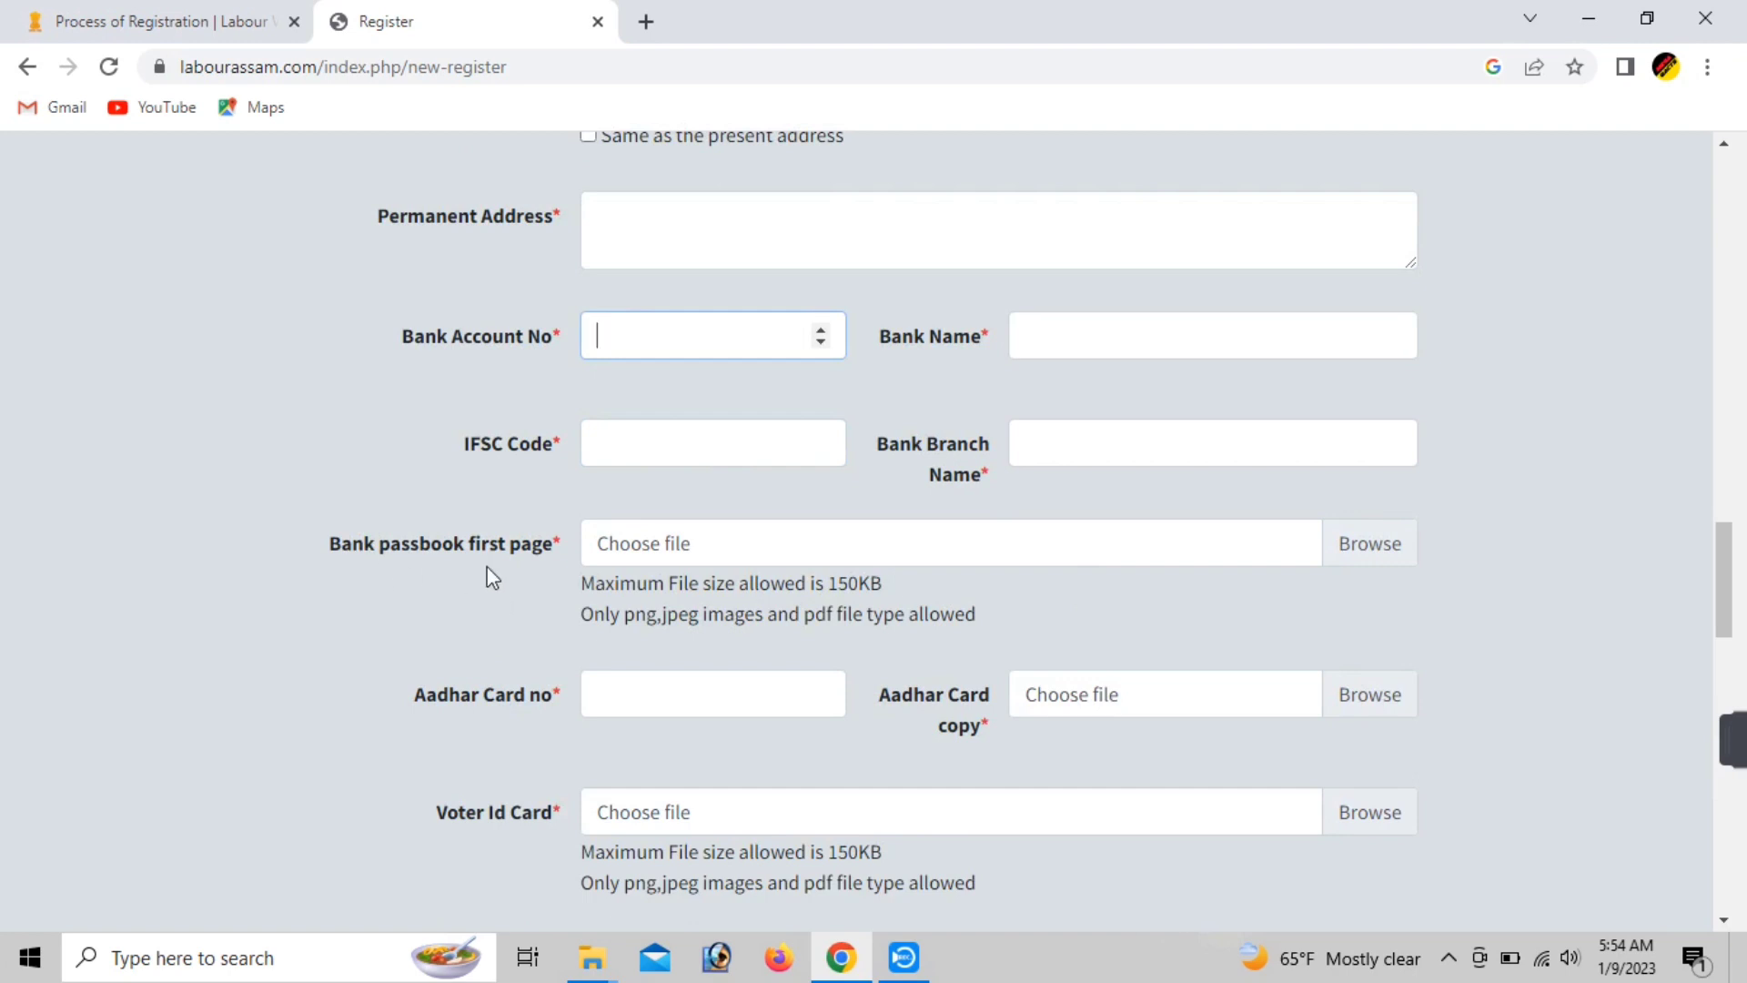
scroll(1365, 578, "down", 2)
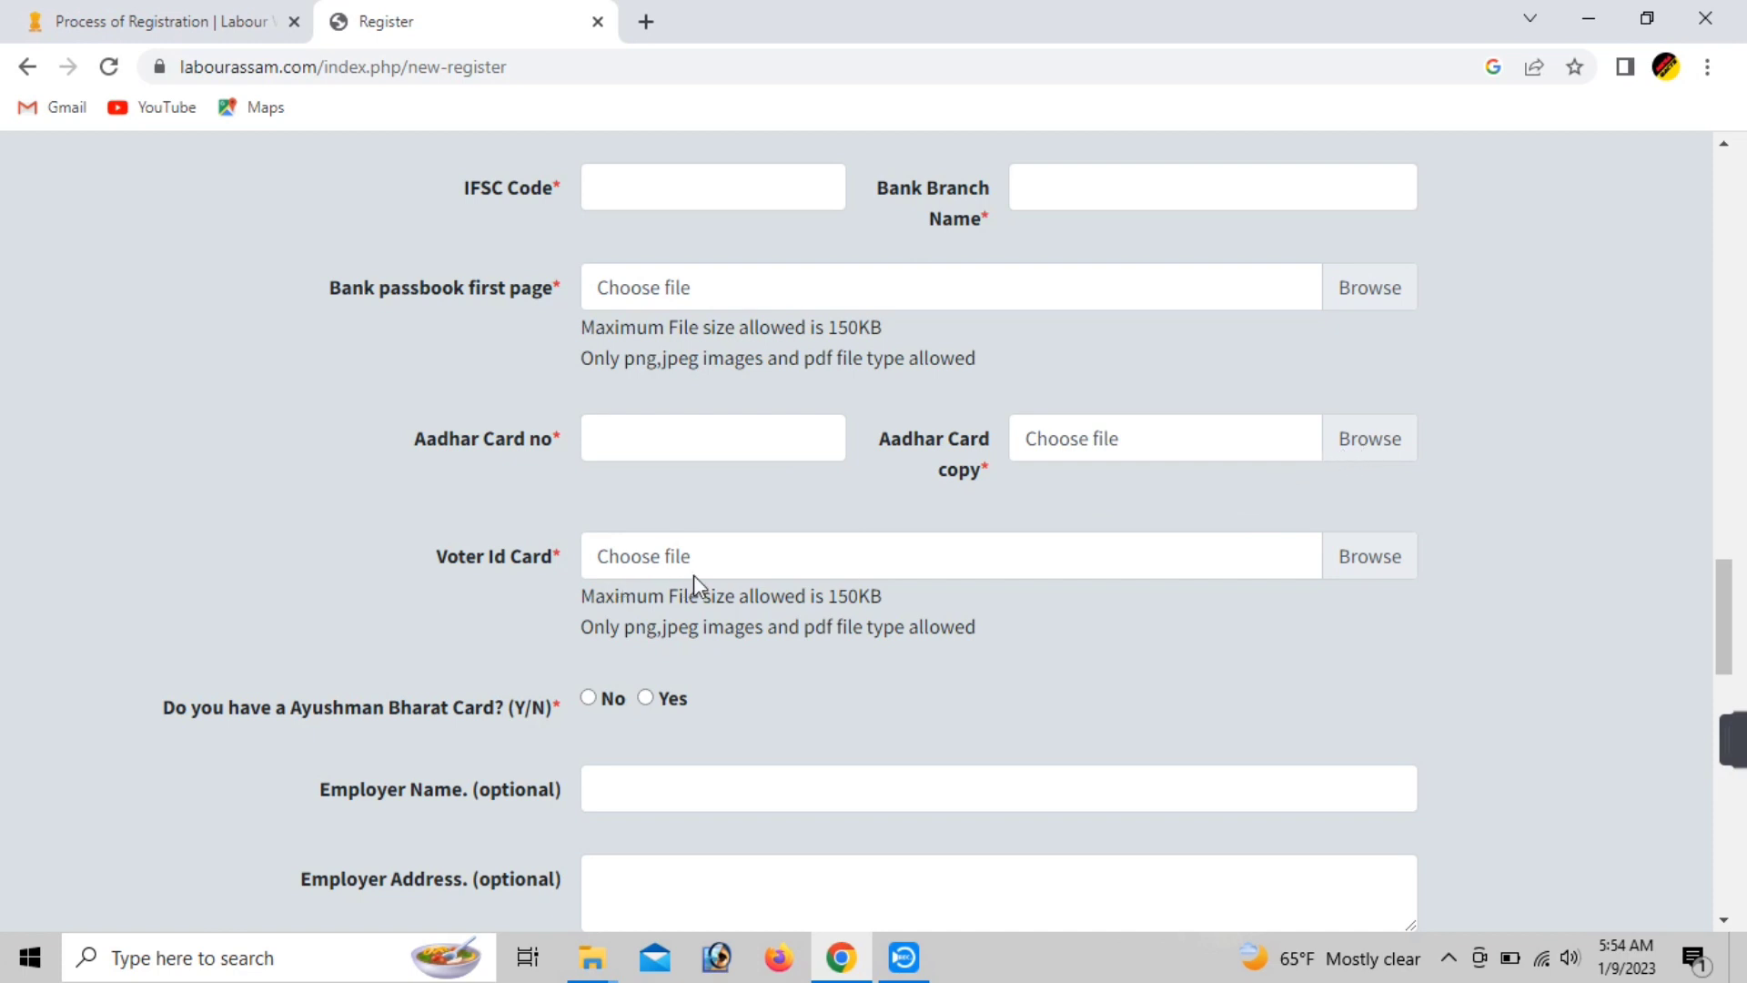
scroll(1376, 637, "down", 1)
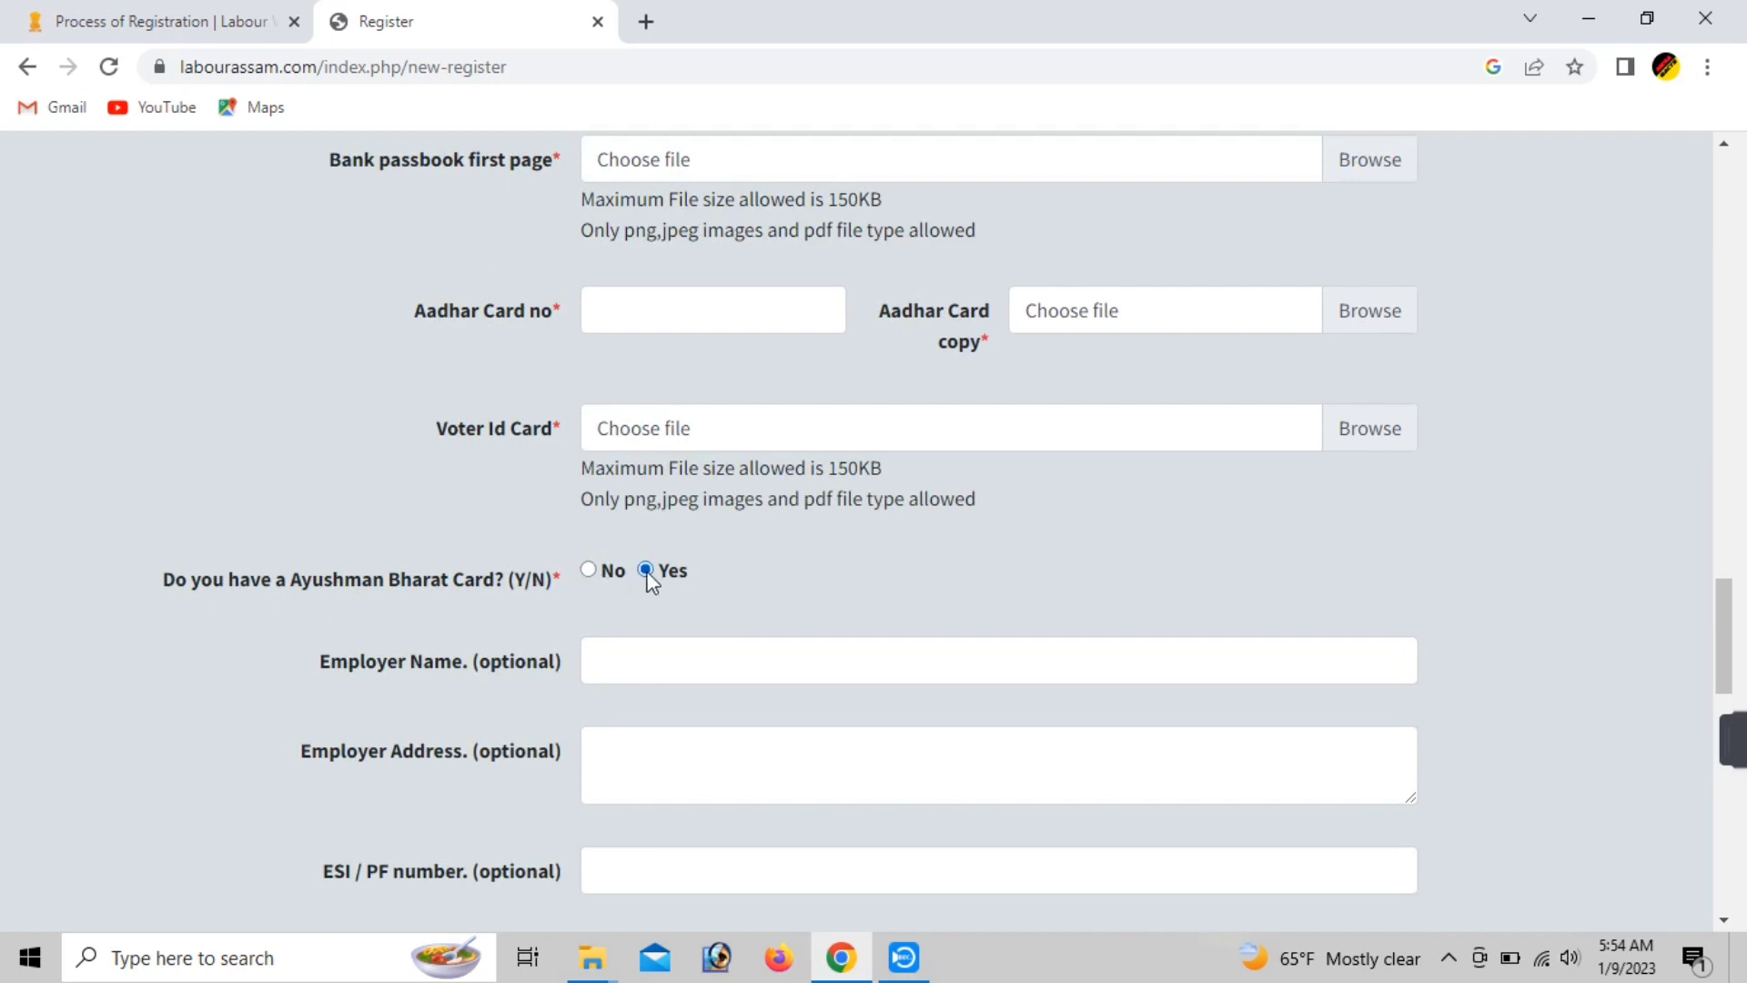
scroll(975, 497, "down", 2)
scroll(637, 637, "down", 1)
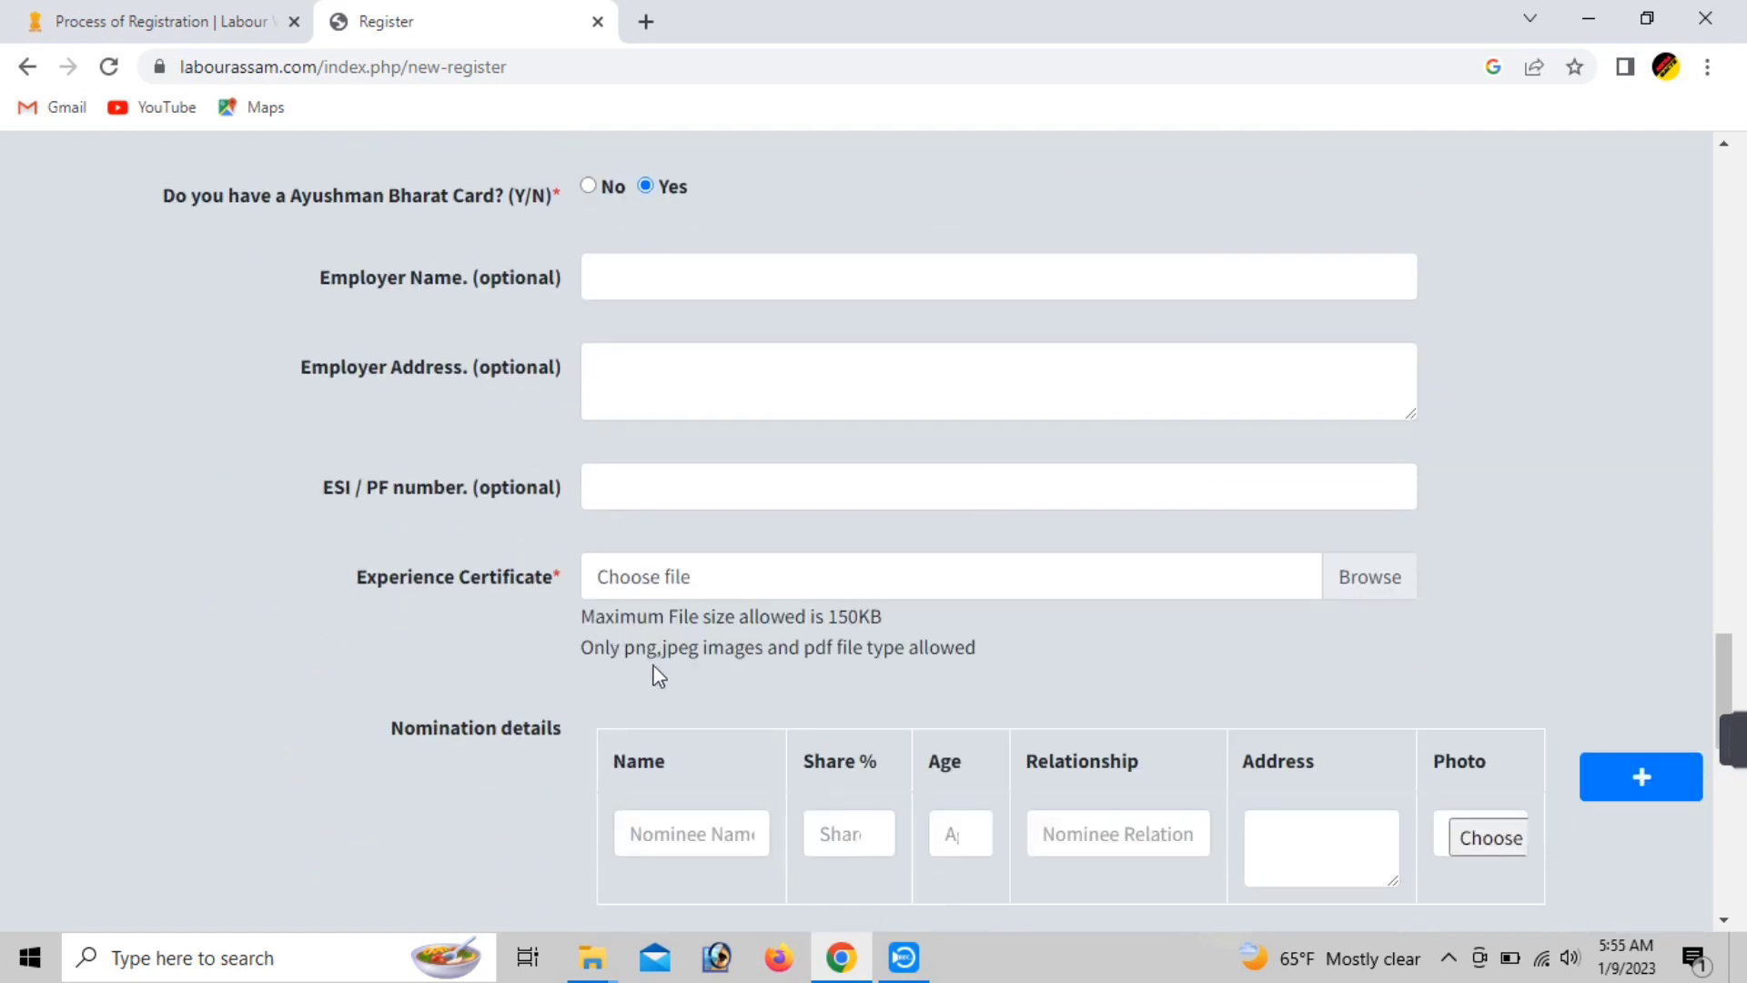
scroll(743, 639, "down", 1)
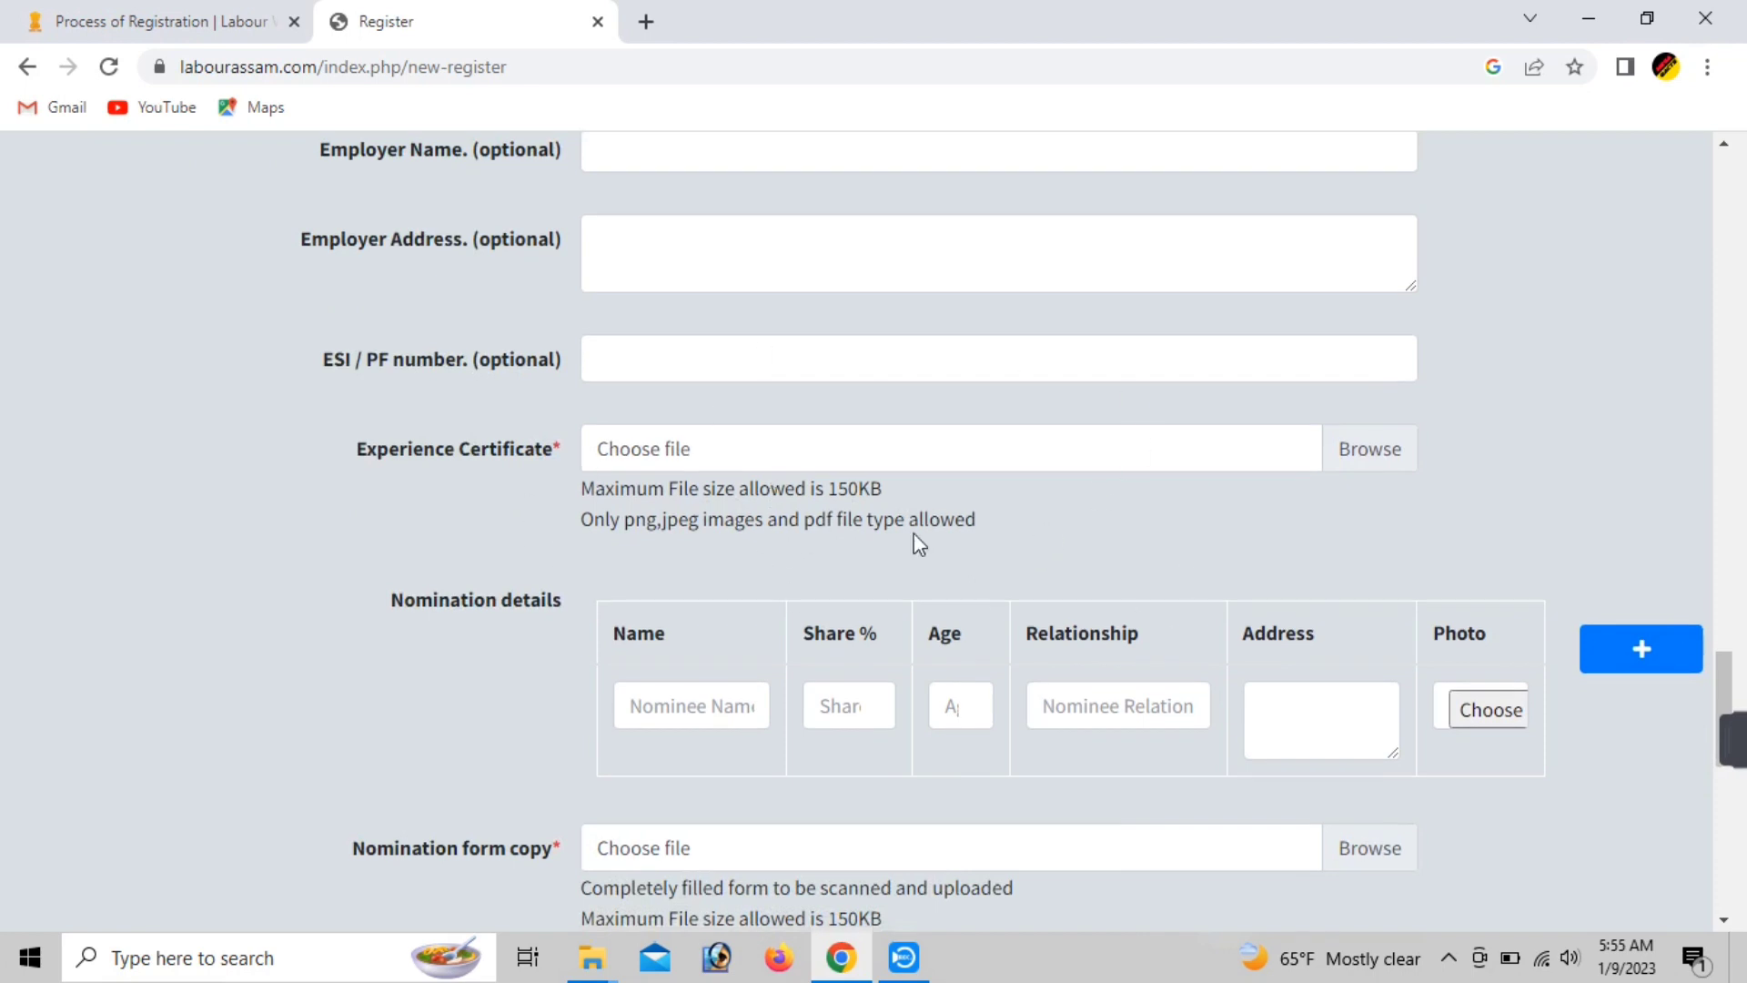
scroll(914, 533, "down", 2)
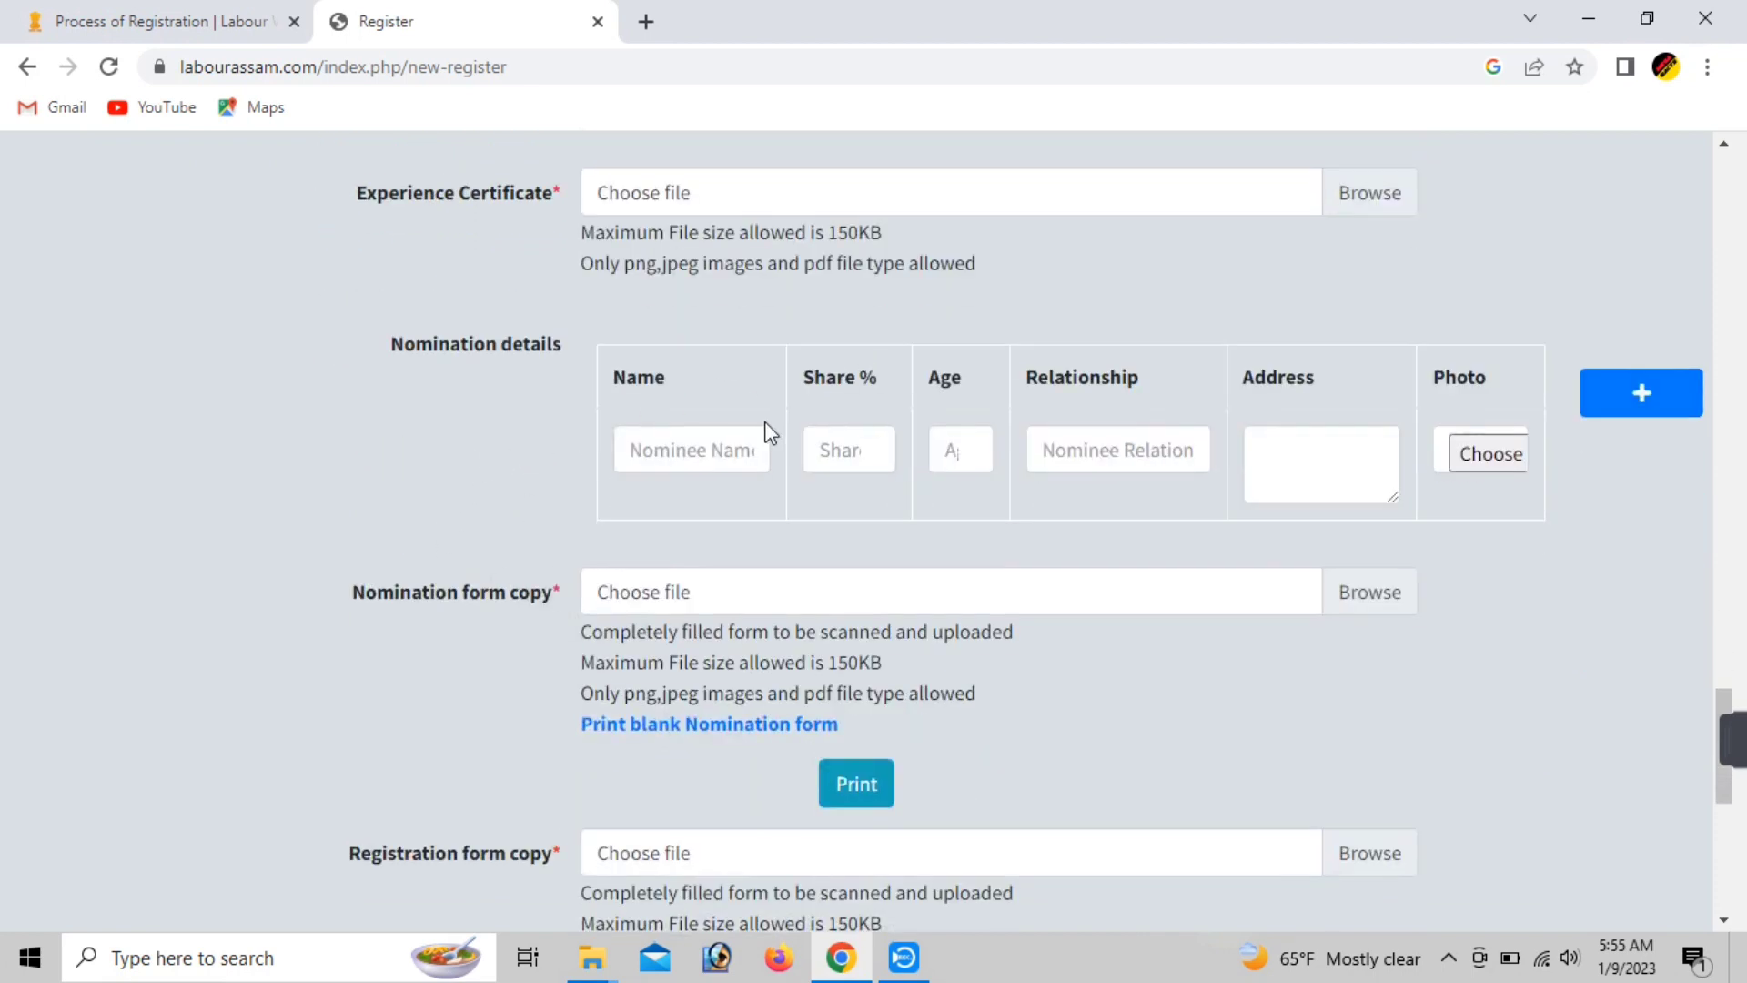
Step: Open the blank Nomination form PDF in a new tab and return to the registration form
left_click(682, 459)
left_click(634, 725)
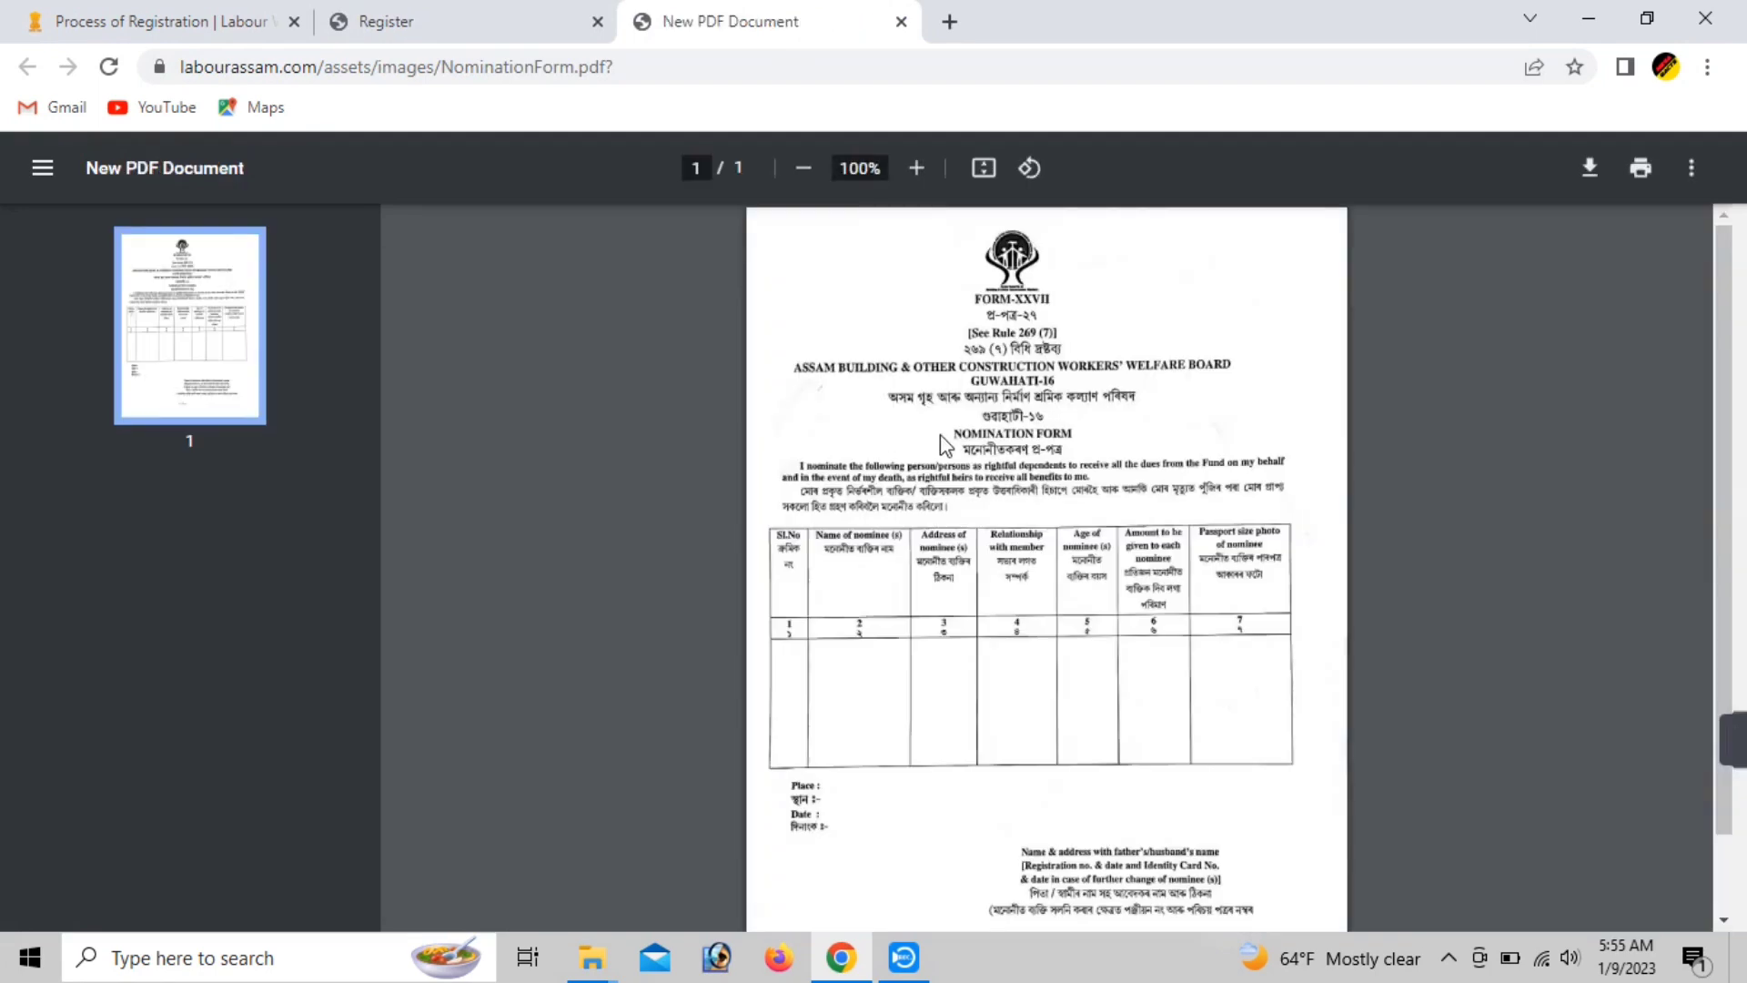
scroll(1037, 570, "down", 2)
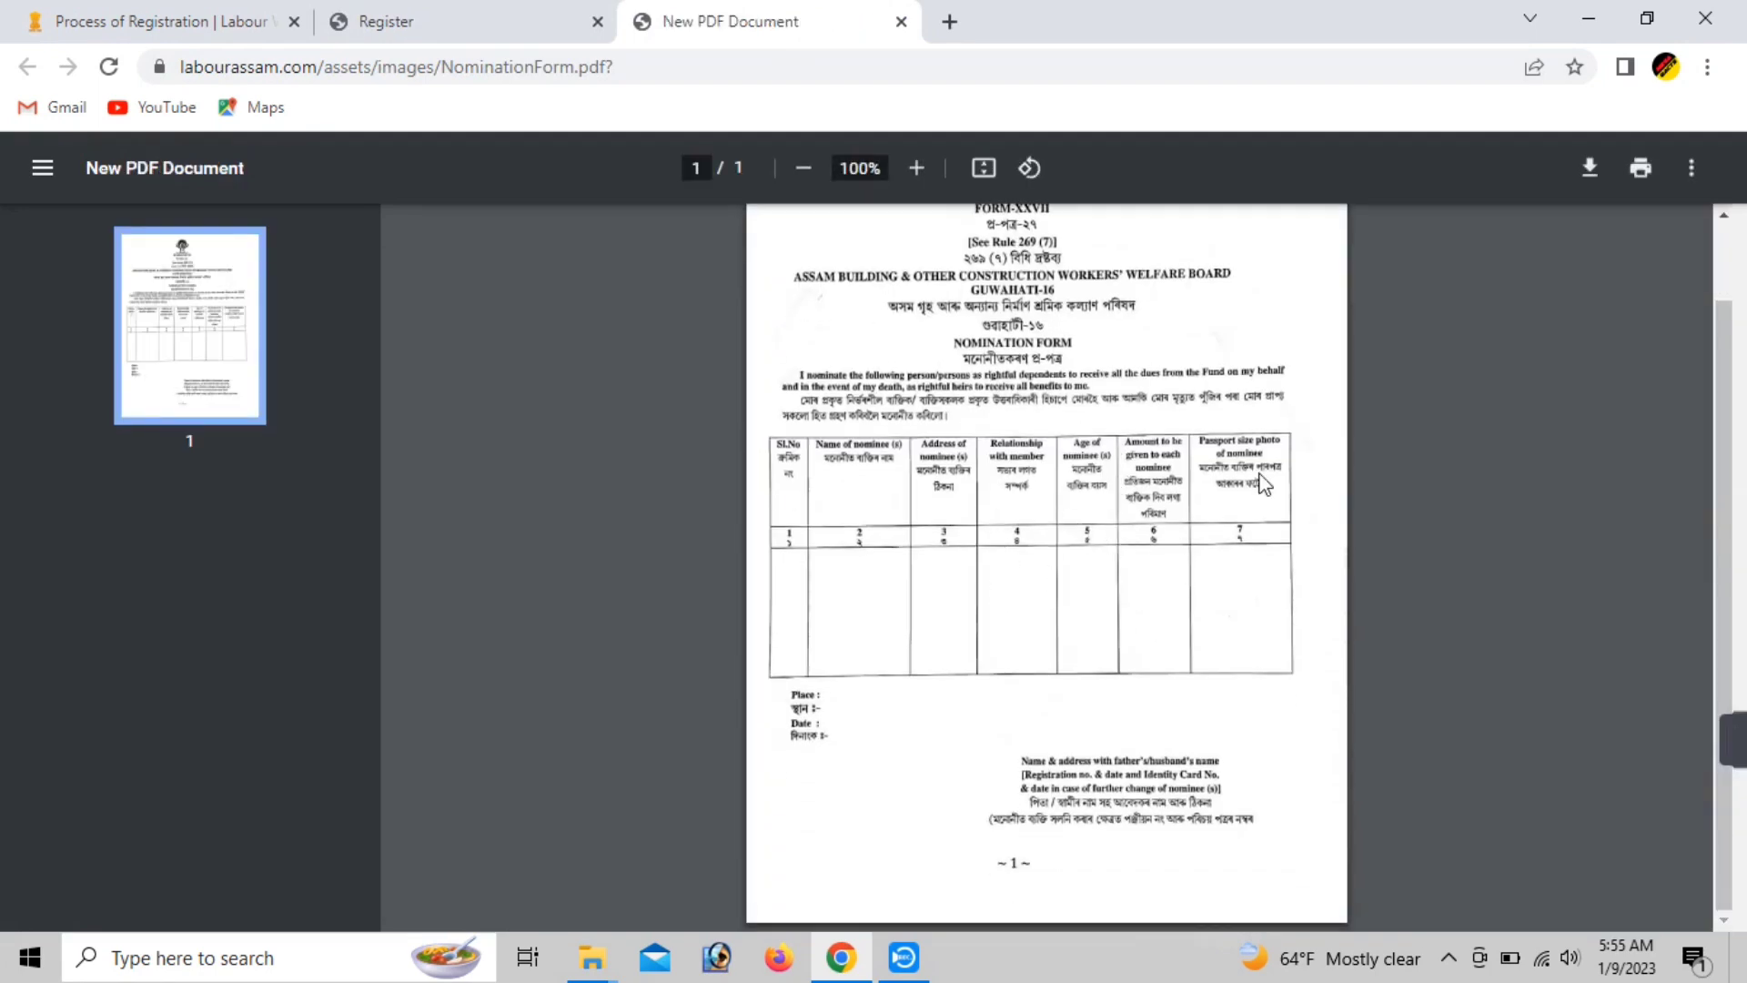
left_click(482, 13)
Step: Open the blank Registration form PDF, return to the Register tab, and request an OTP
scroll(827, 604, "down", 3)
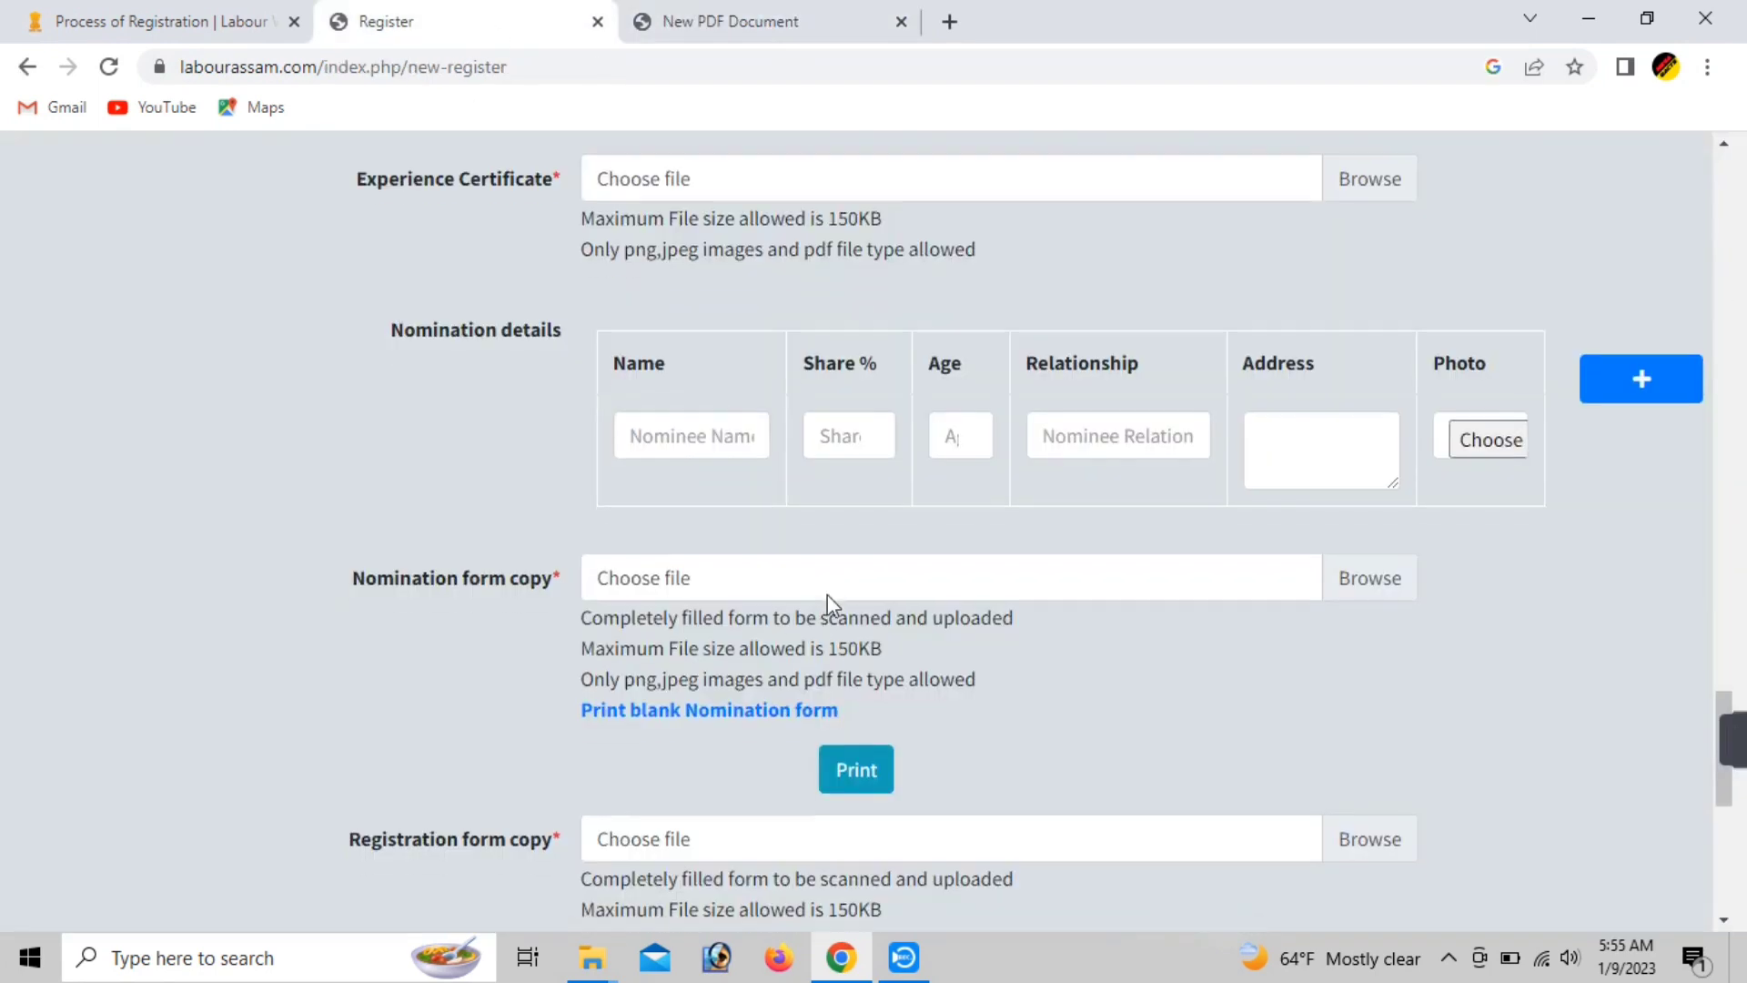
scroll(924, 589, "down", 1)
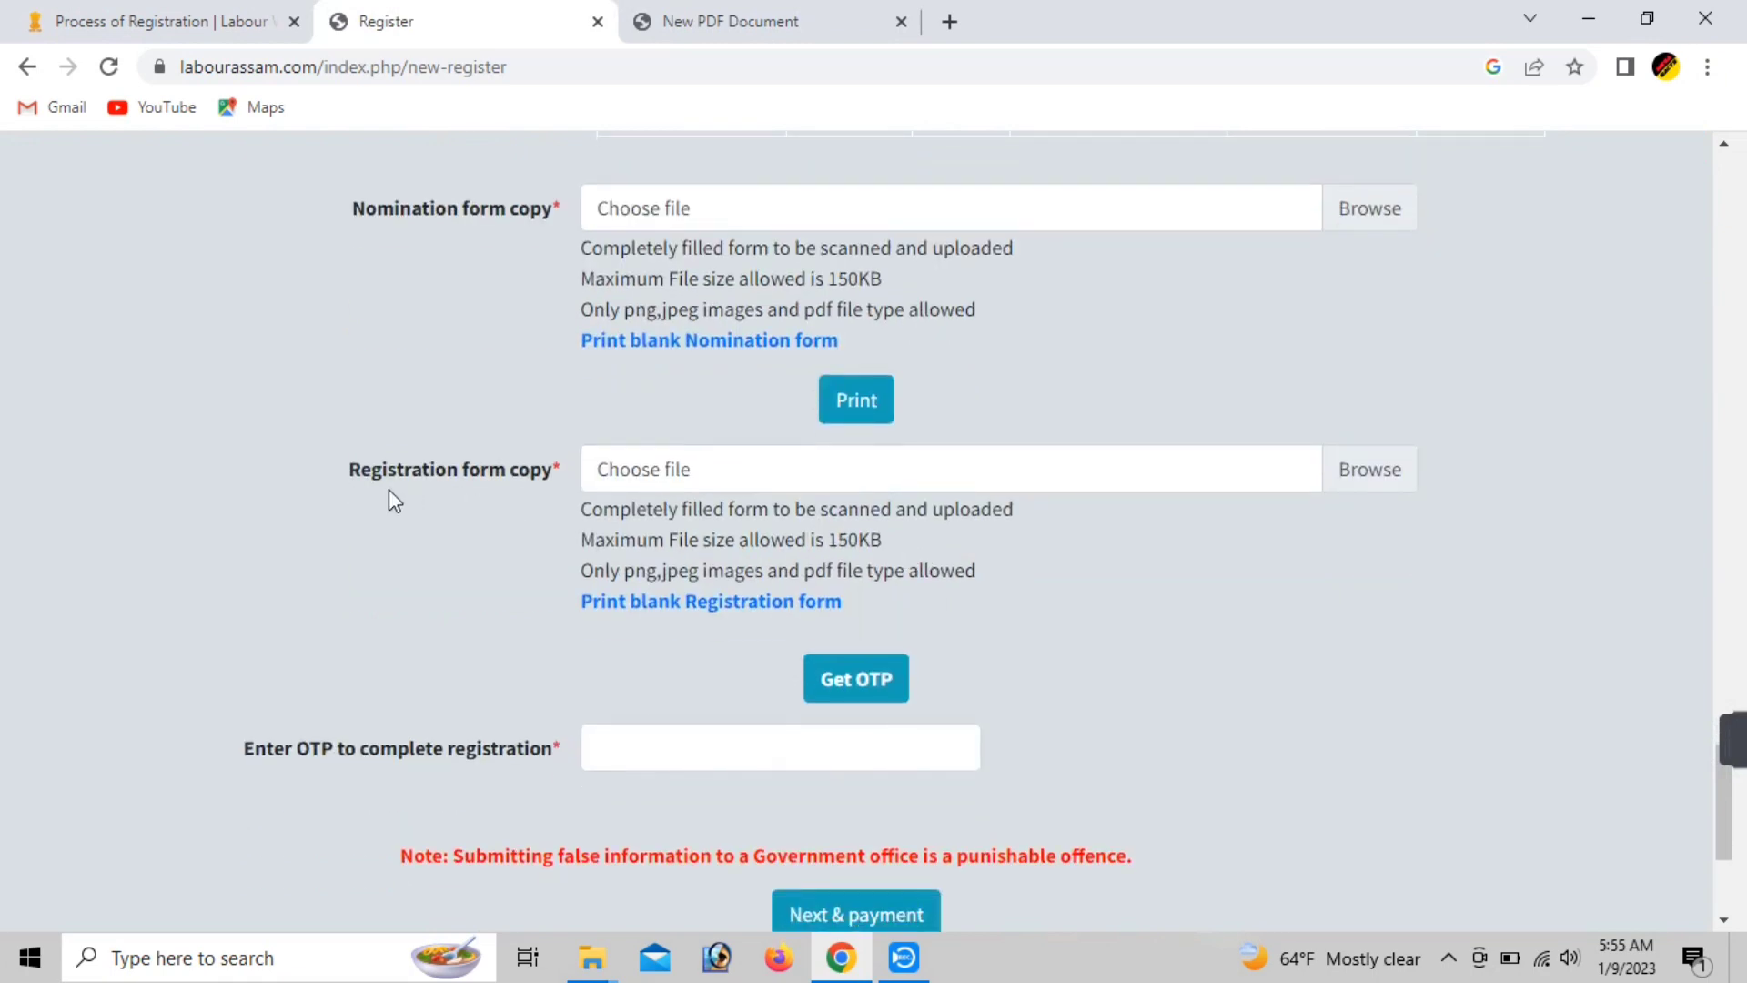
left_click(763, 606)
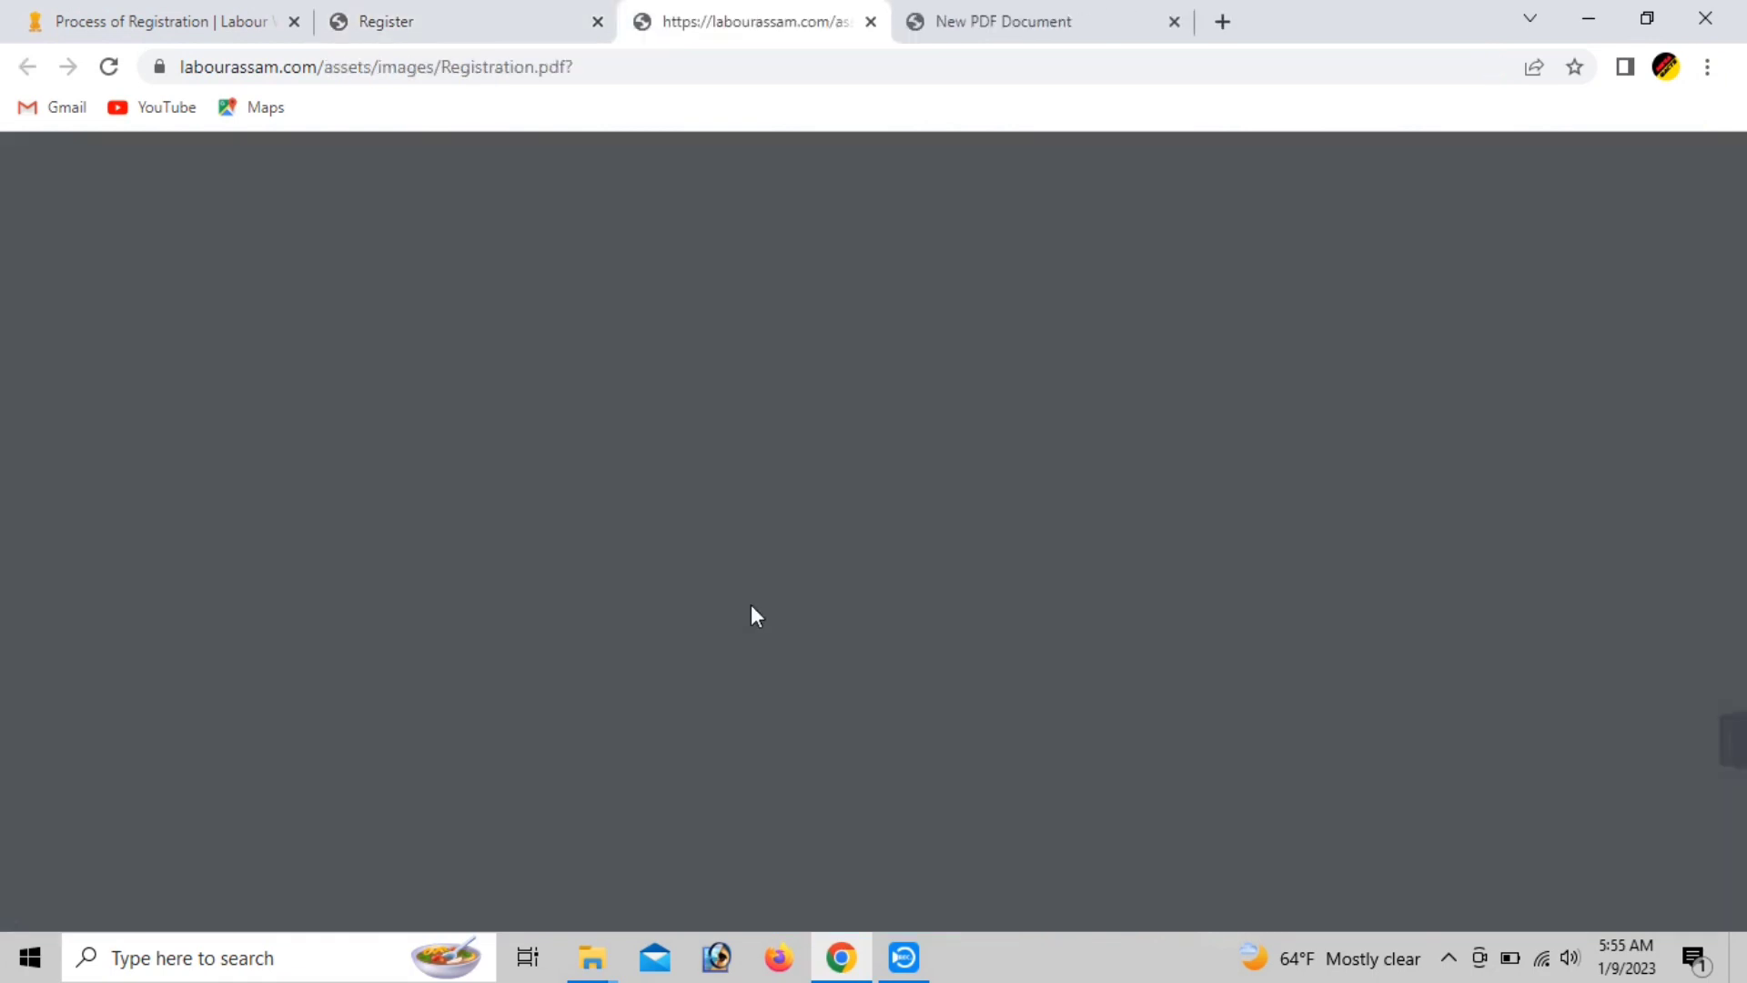
scroll(1174, 637, "down", 8)
scroll(1174, 637, "down", 15)
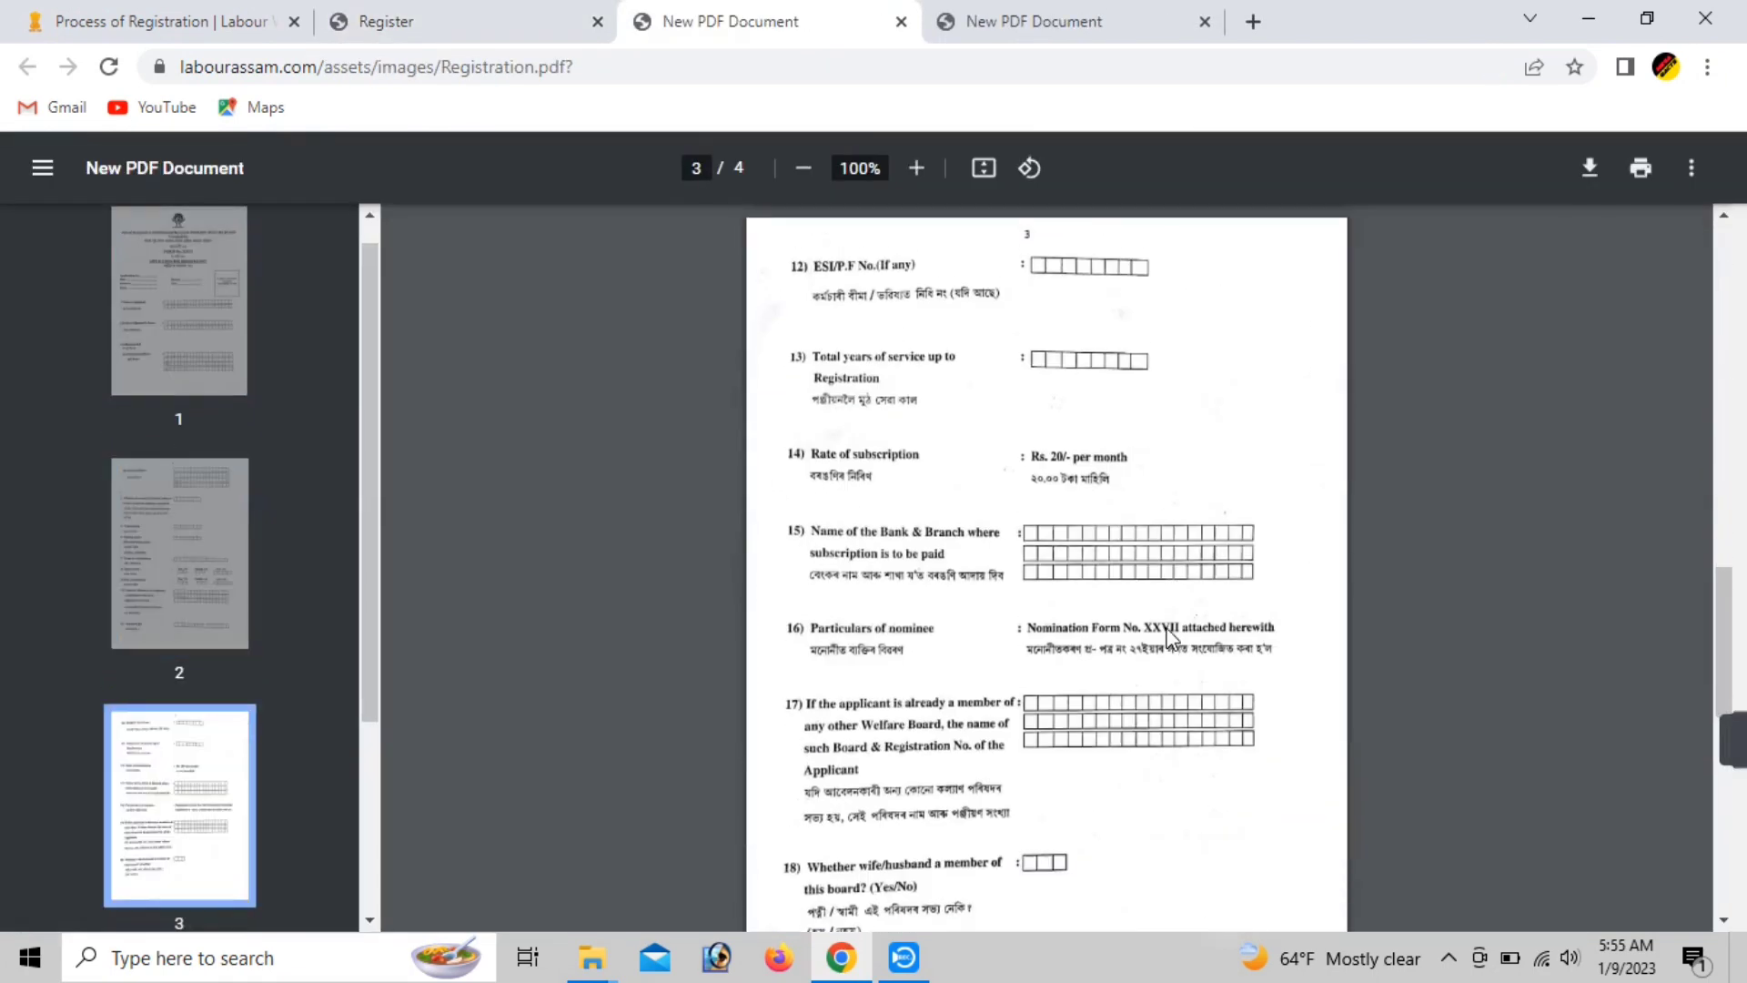
left_click(487, 16)
left_click(851, 678)
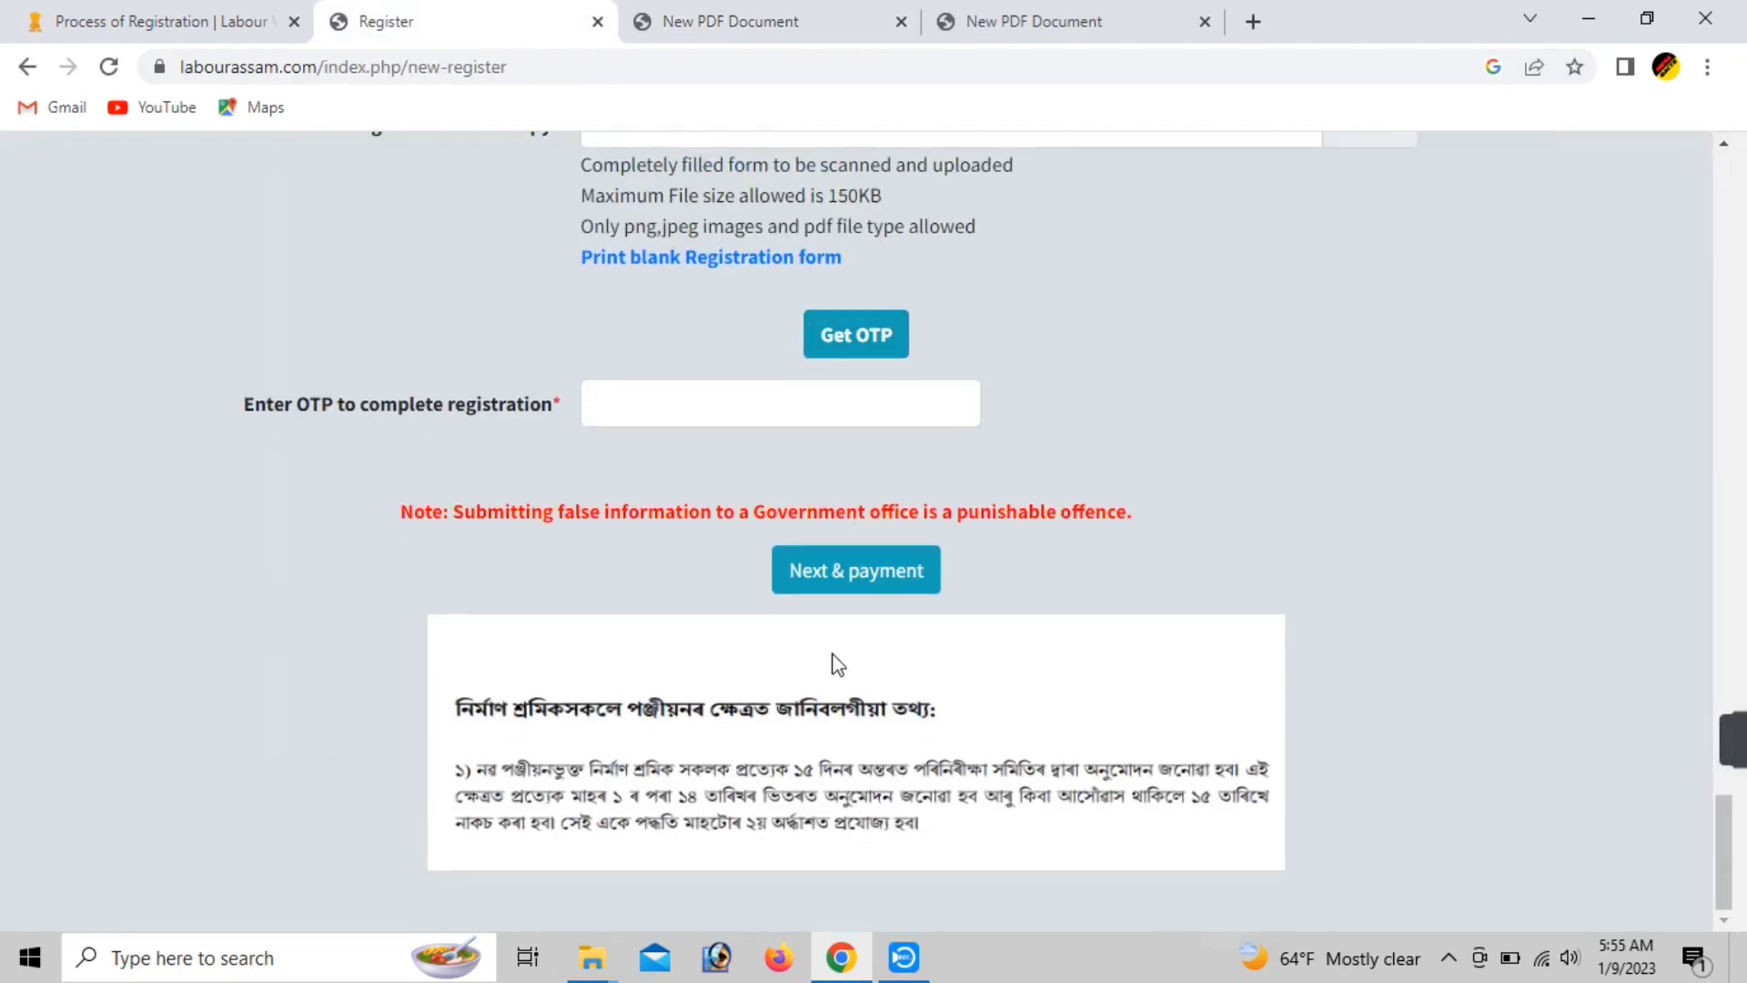
Step: Type the received verification code into the OTP field and return to the form's top
scroll(805, 621, "down", 20)
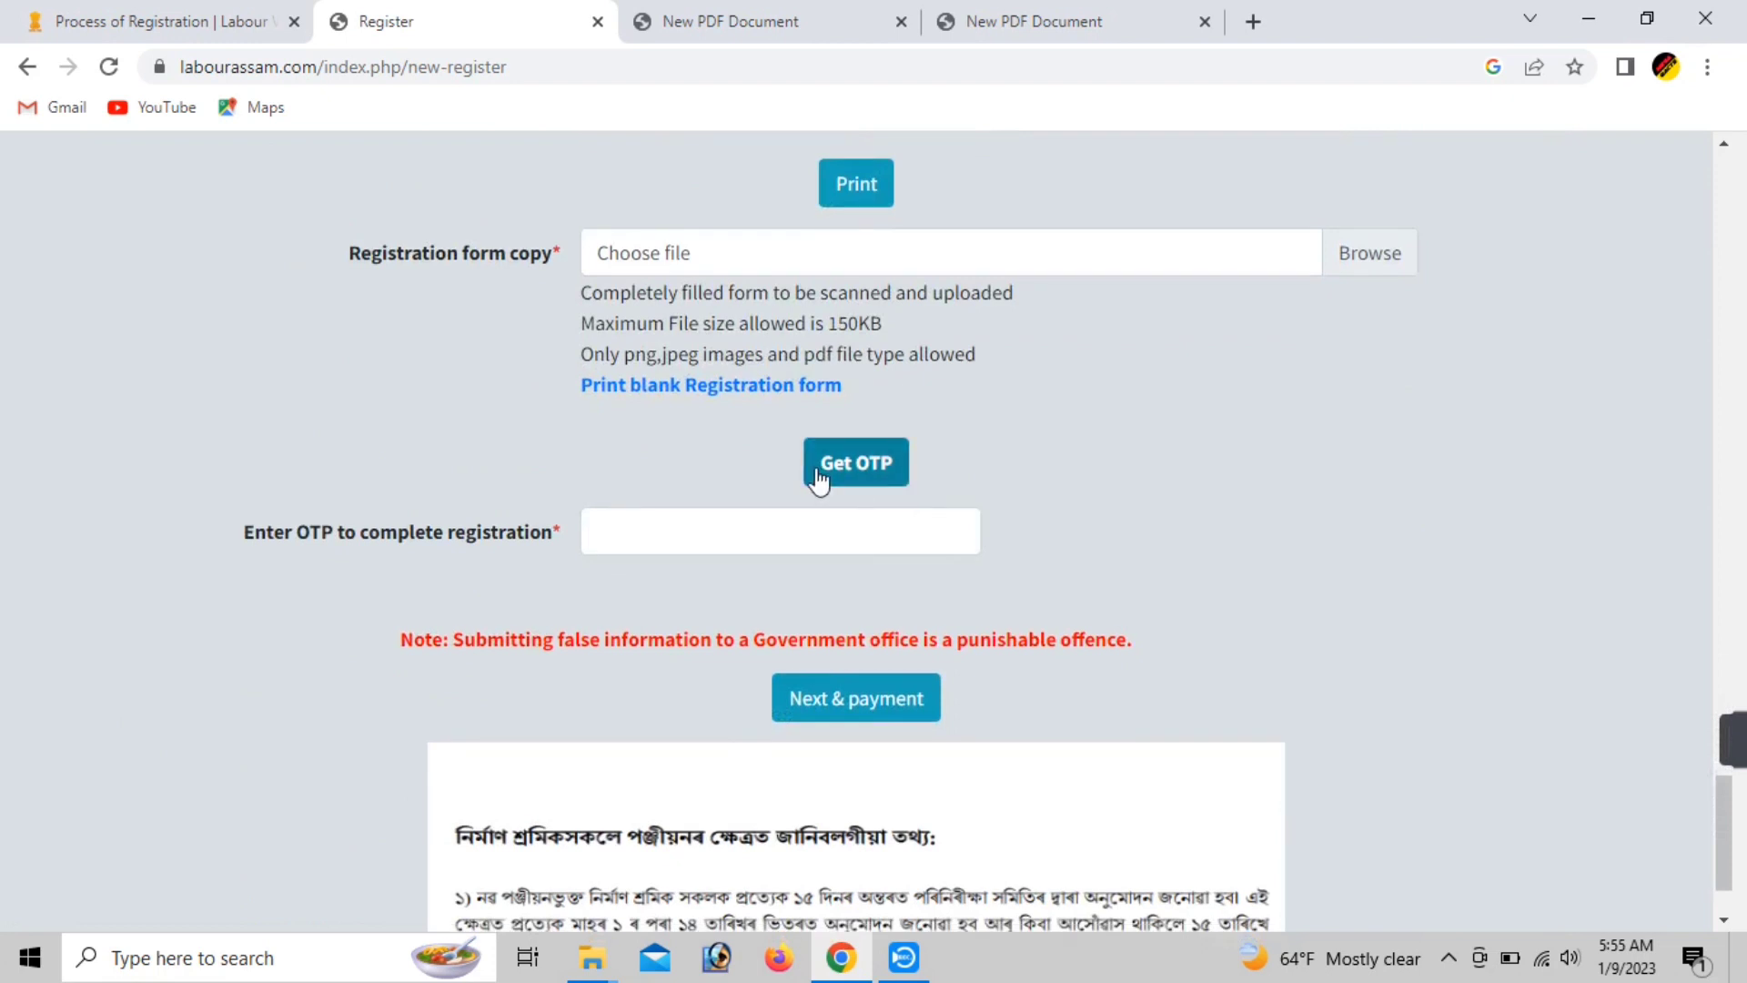
scroll(593, 510, "down", 2)
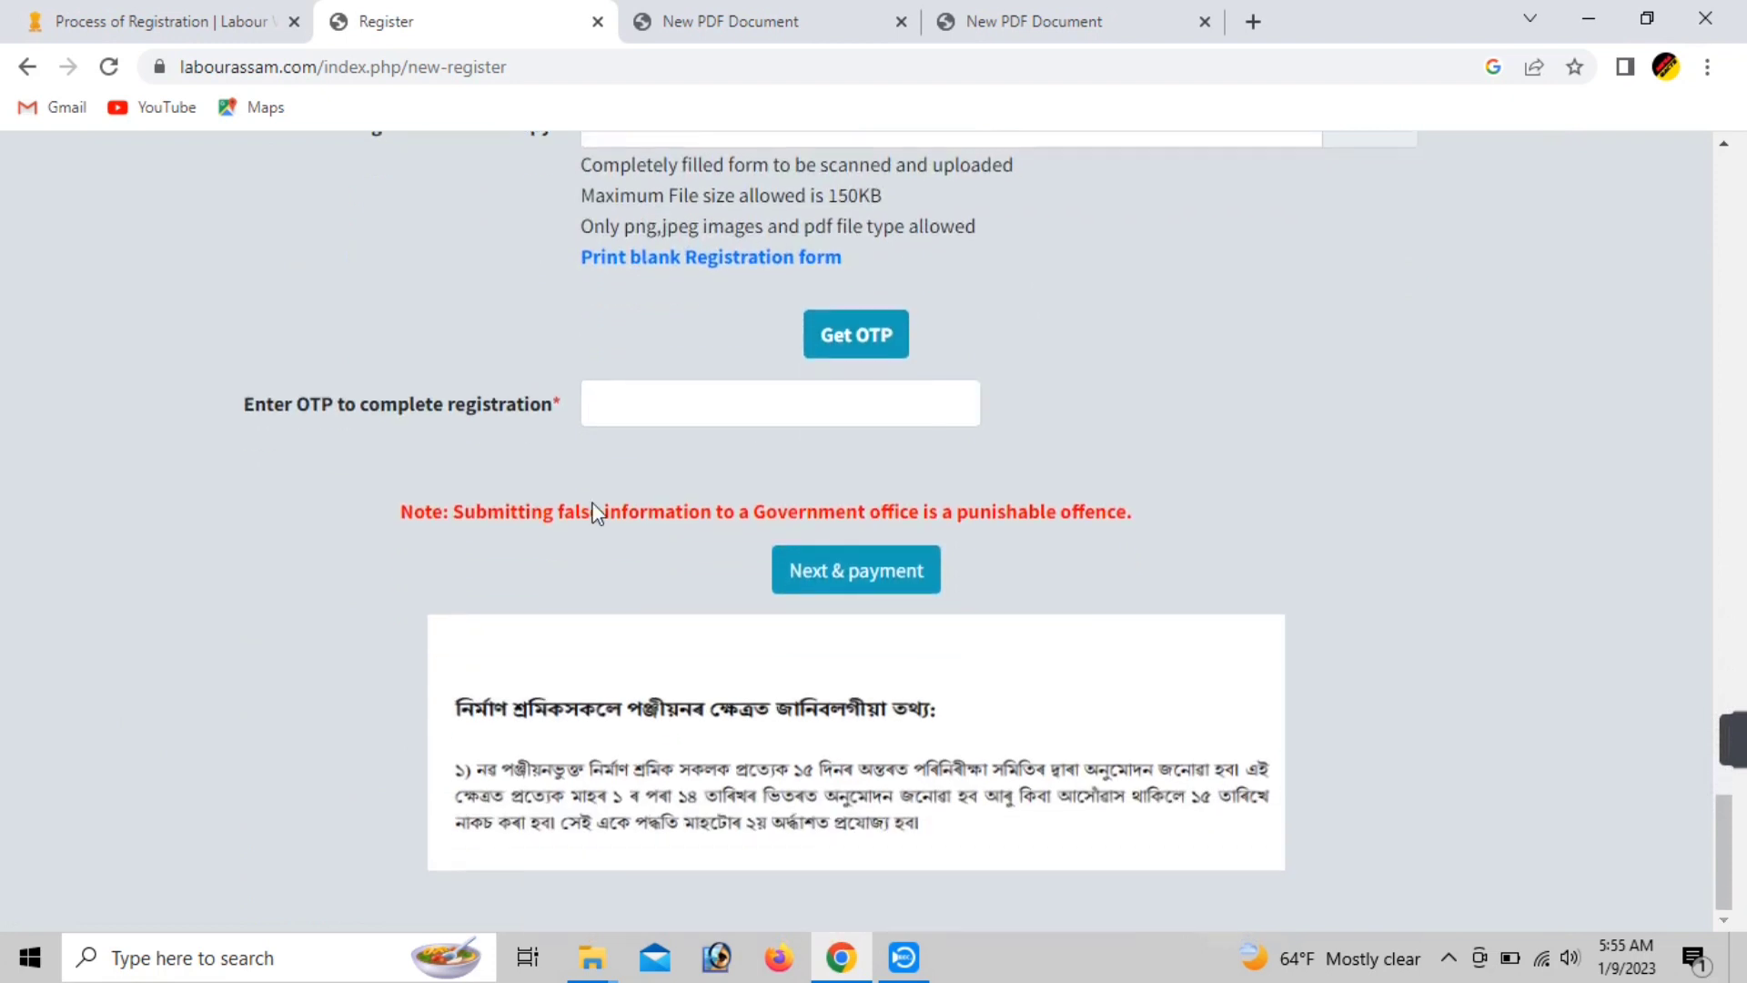
left_click(657, 403)
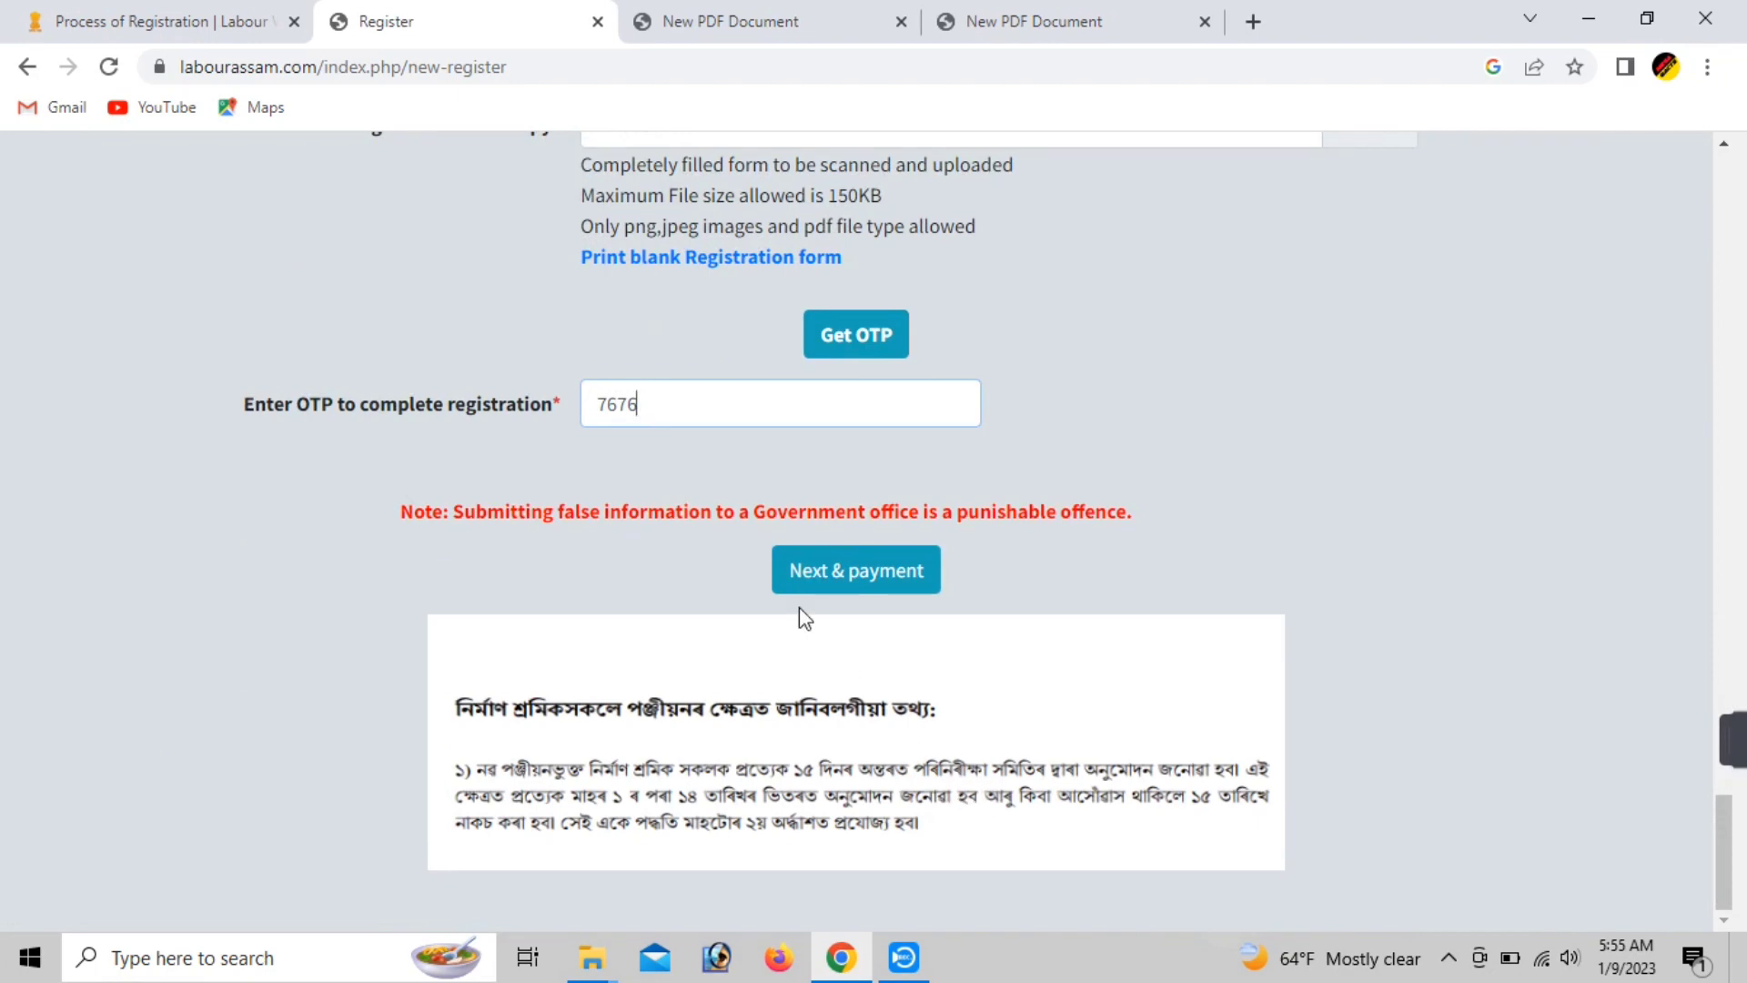
scroll(847, 631, "up", 20)
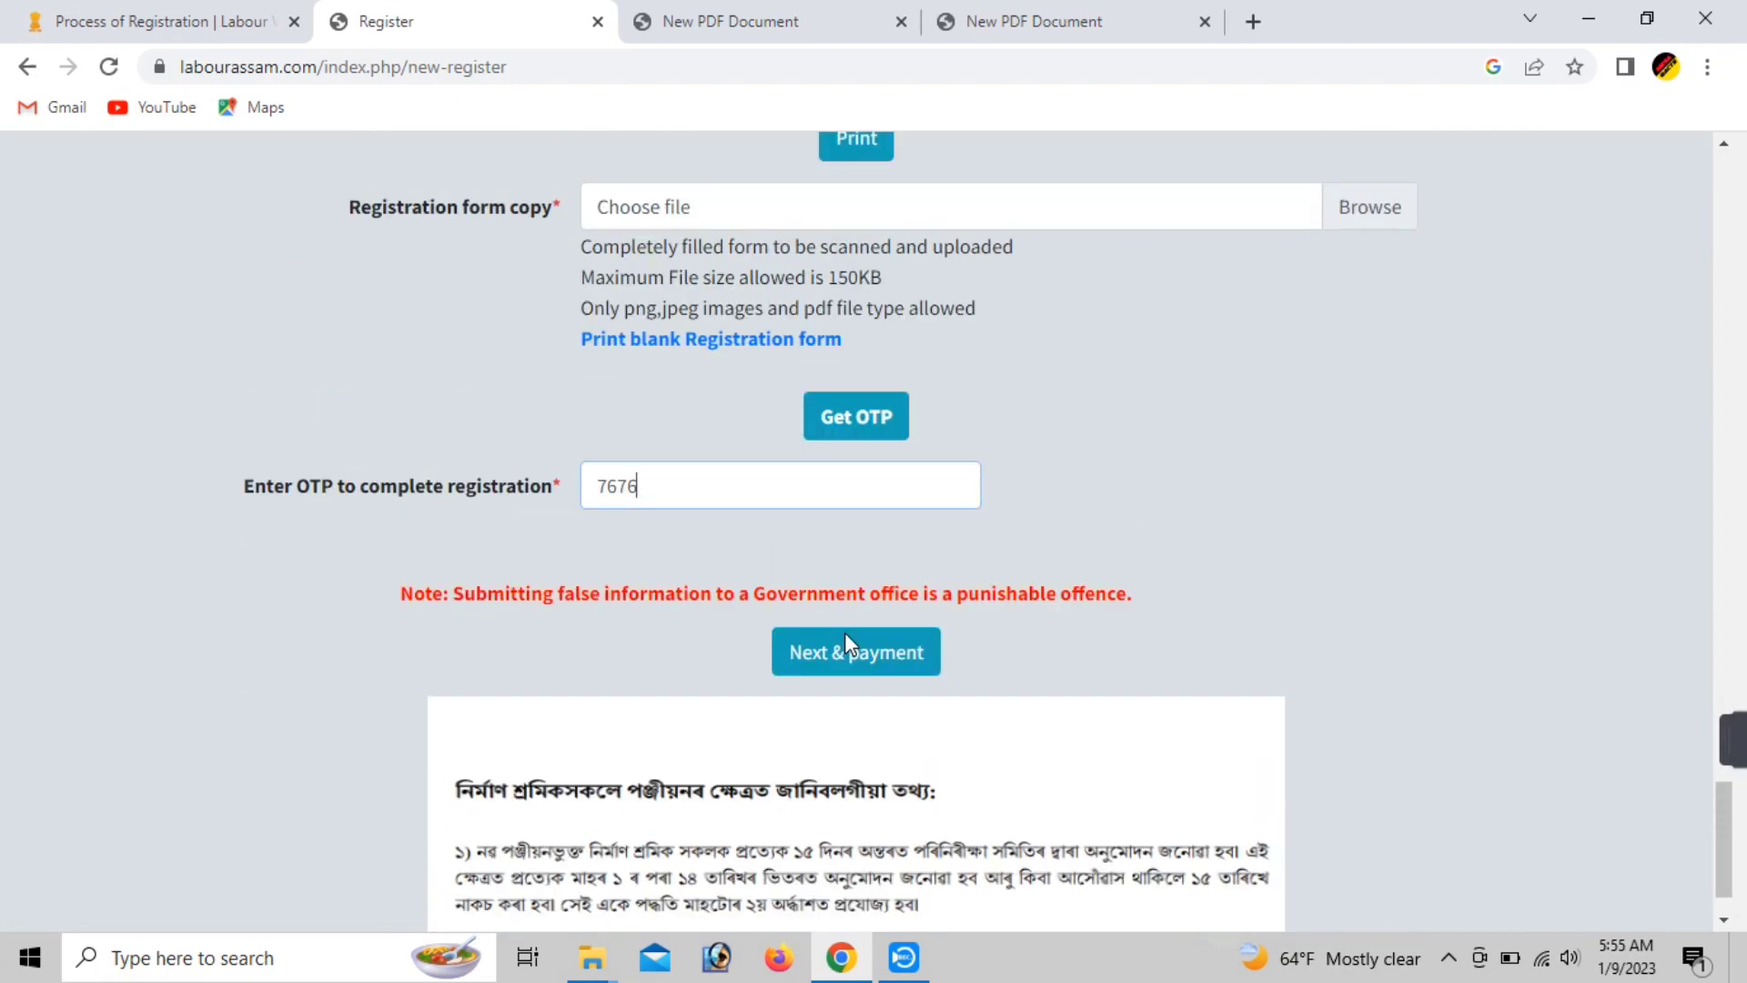
scroll(848, 628, "up", 20)
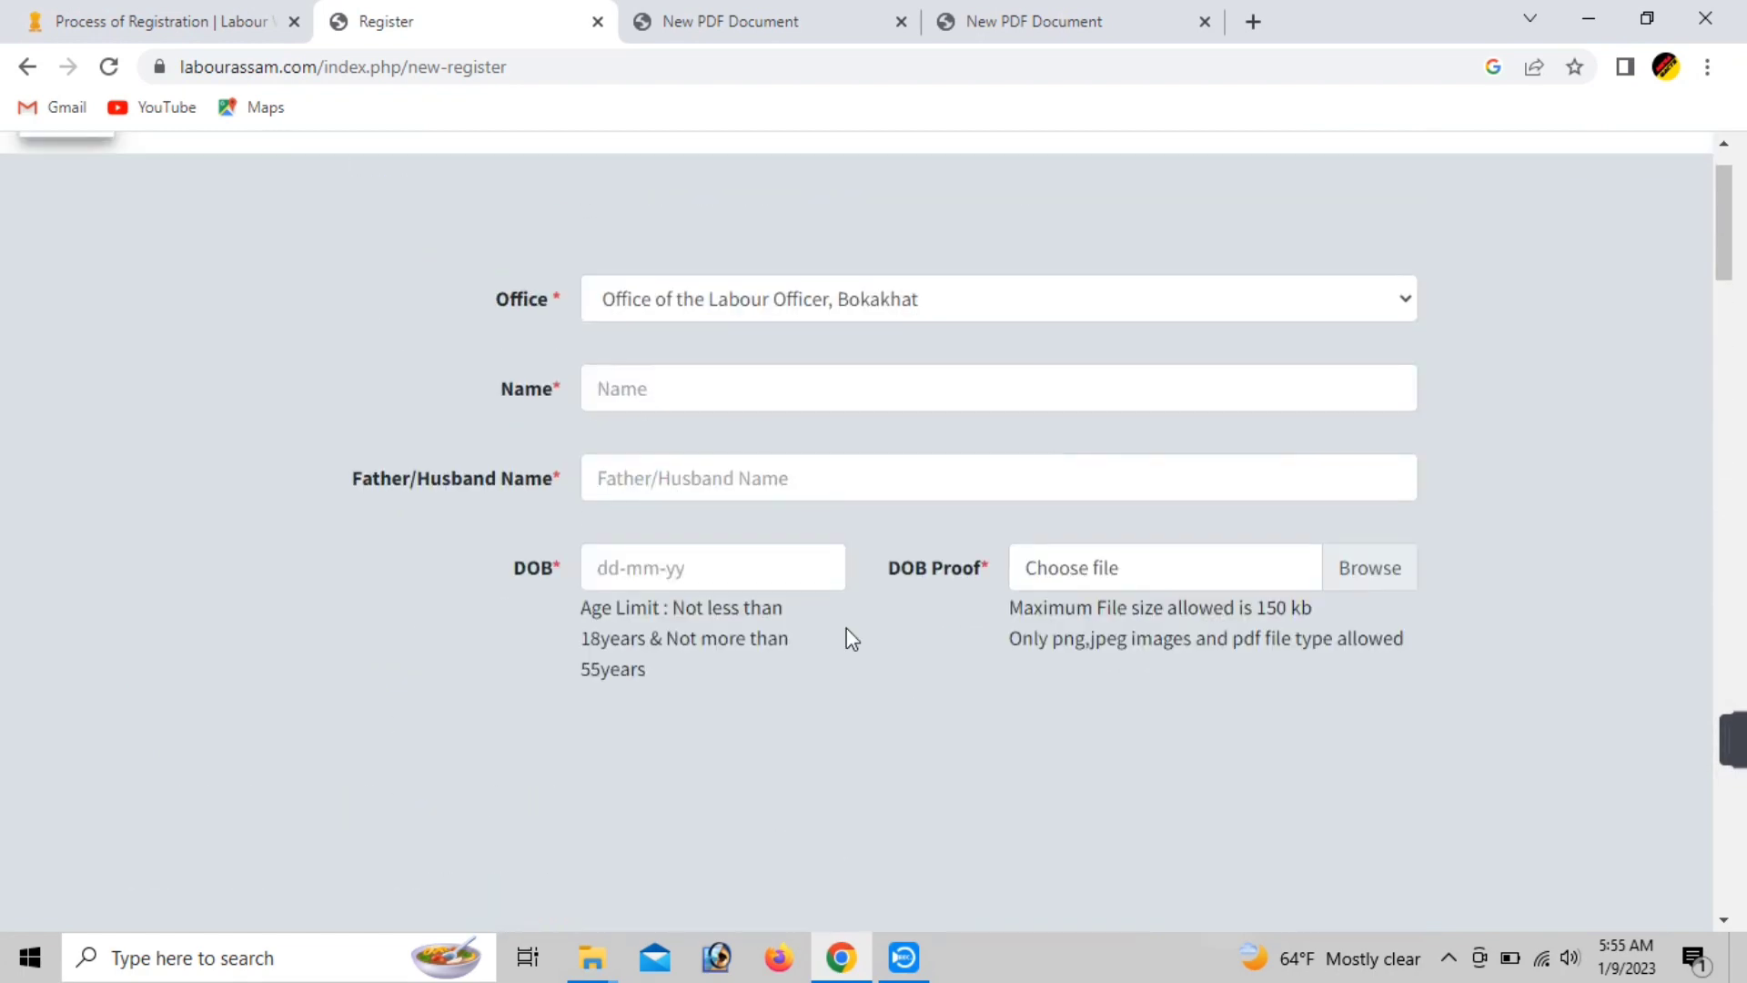
Step: Open the Check the Status page and click its Application No and Mobile Number boxes
scroll(846, 631, "up", 1)
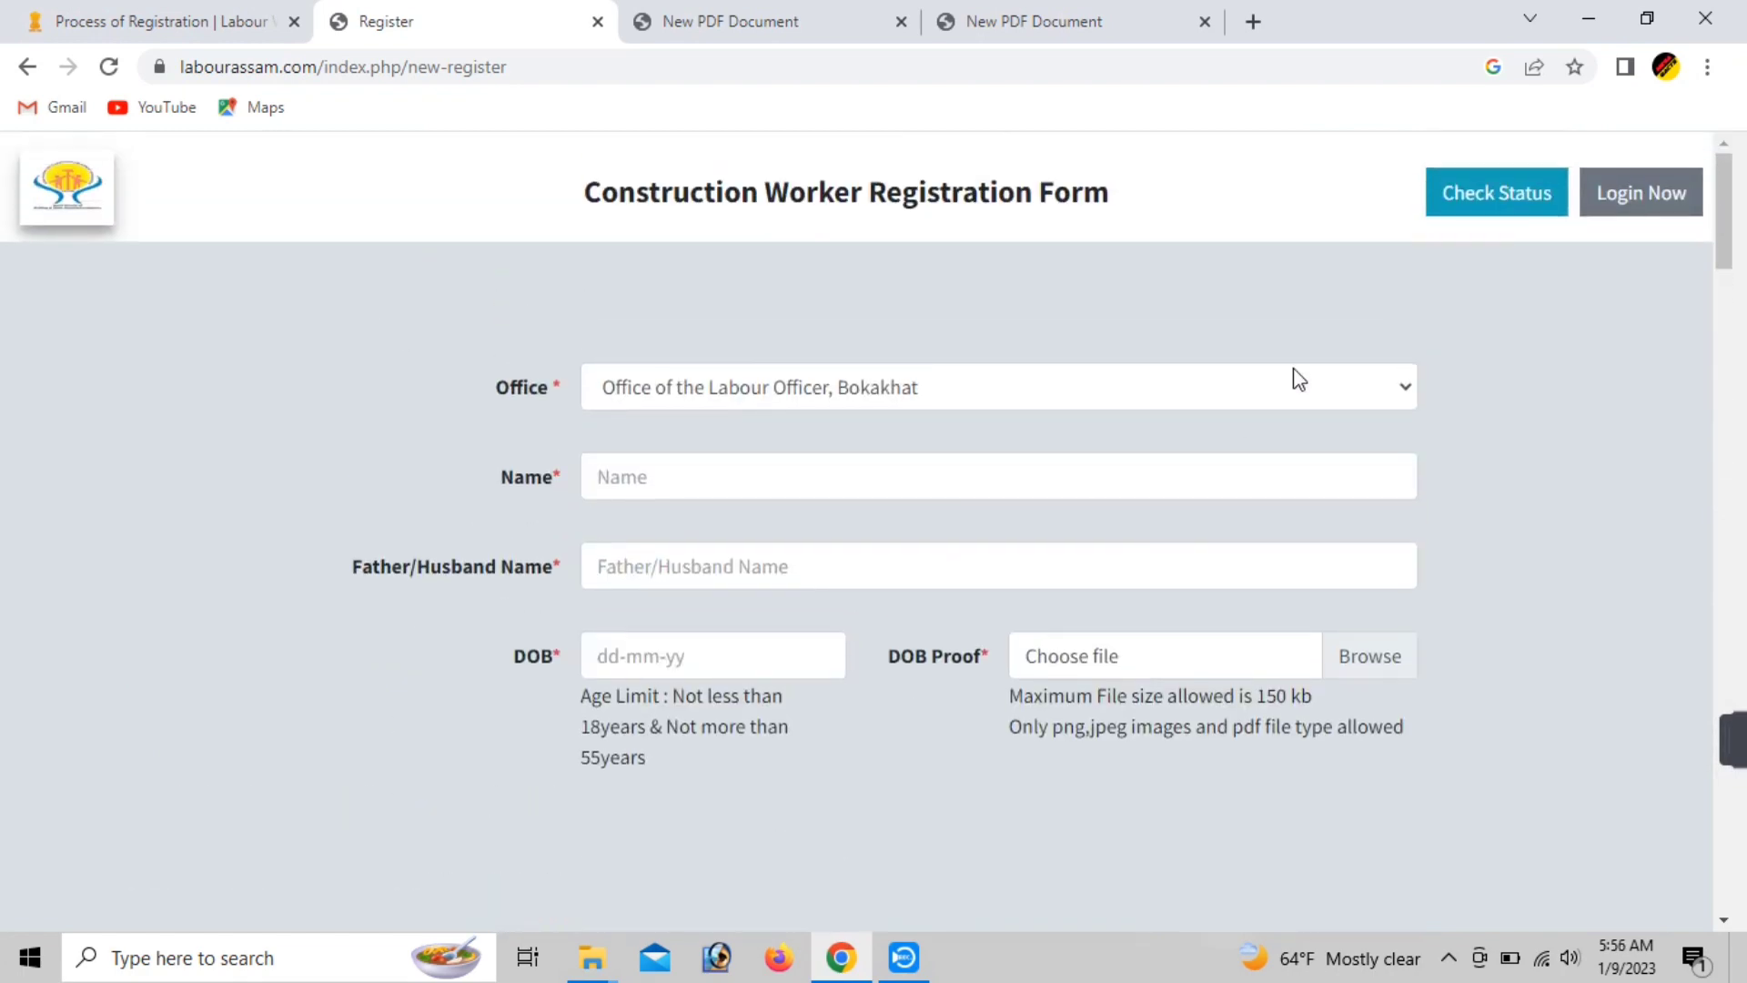
left_click(1493, 200)
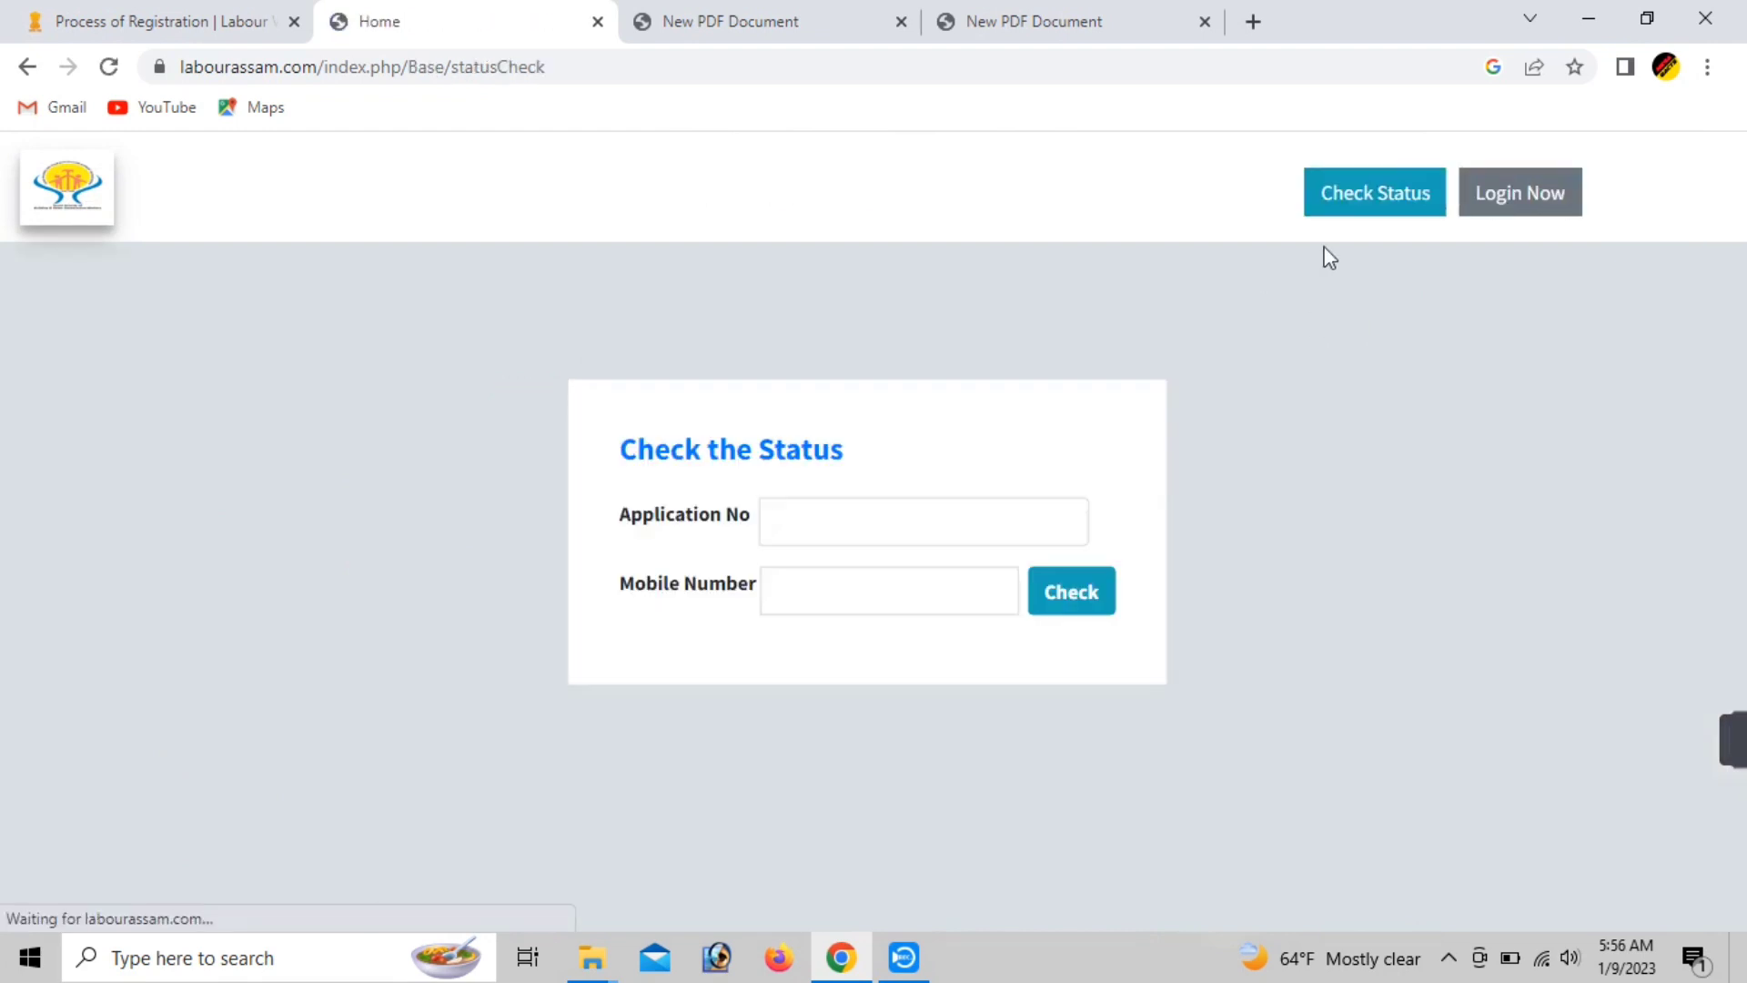
left_click(772, 510)
left_click(796, 589)
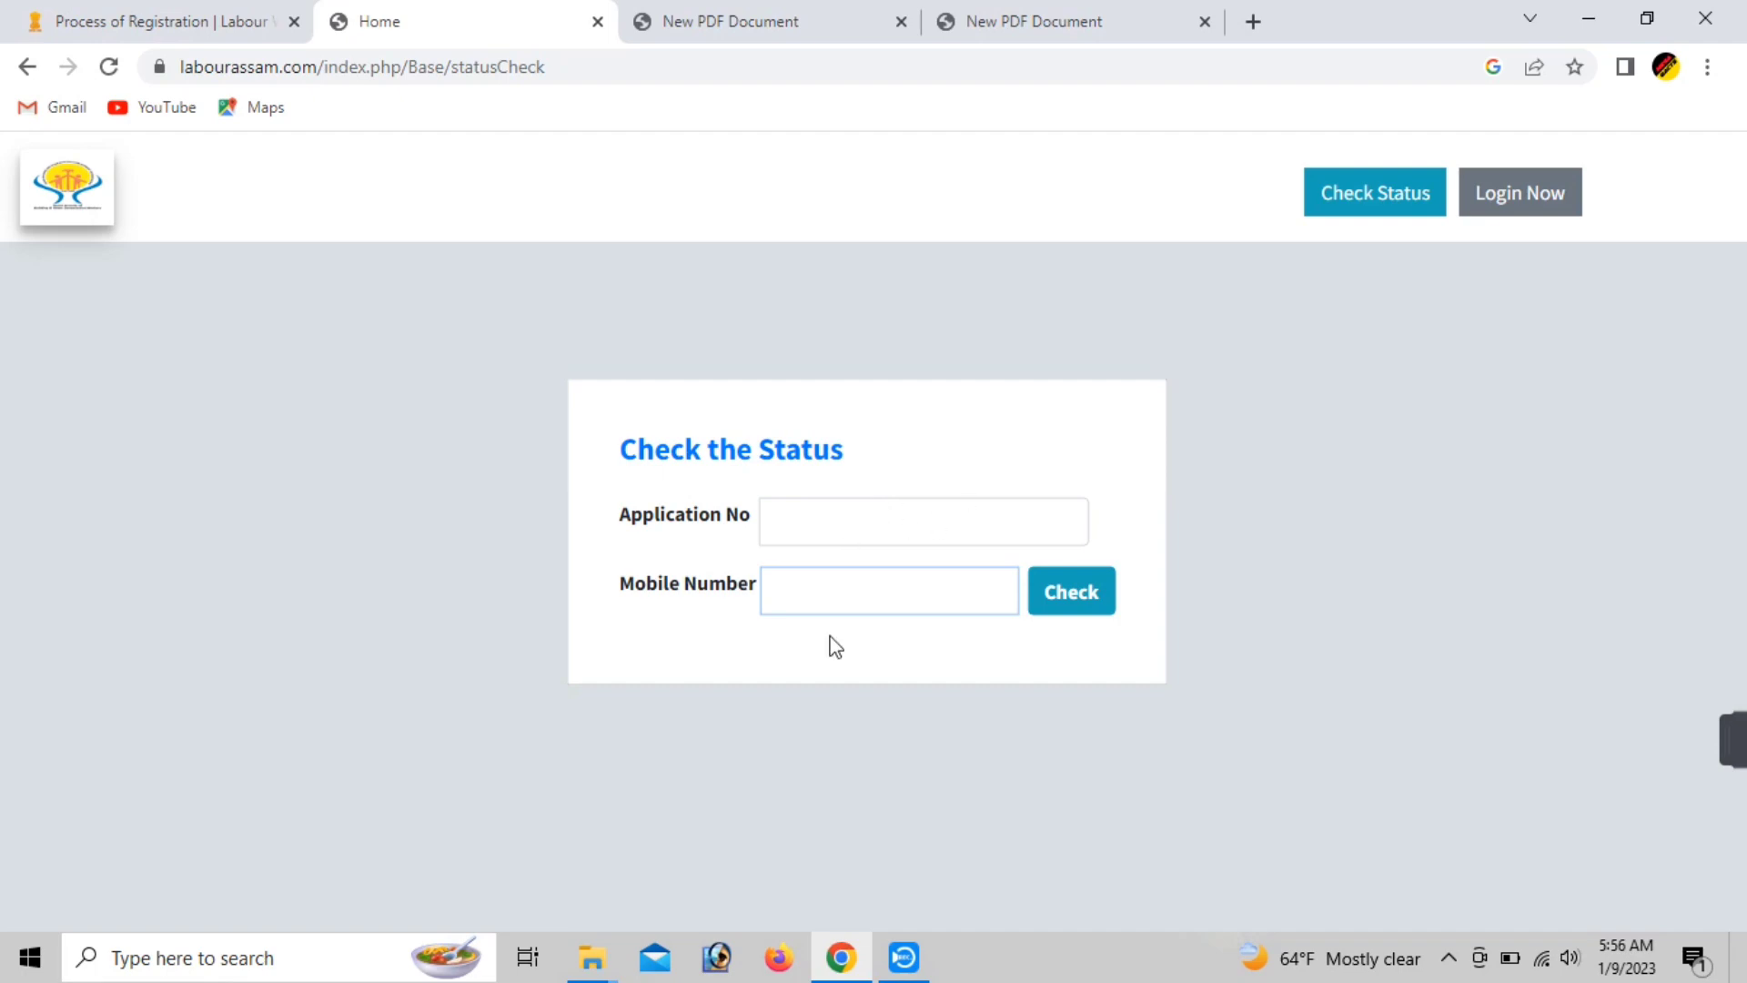
Step: Bring the blank Registration PDF (Form No. XXVI) tab to the front
left_click(768, 18)
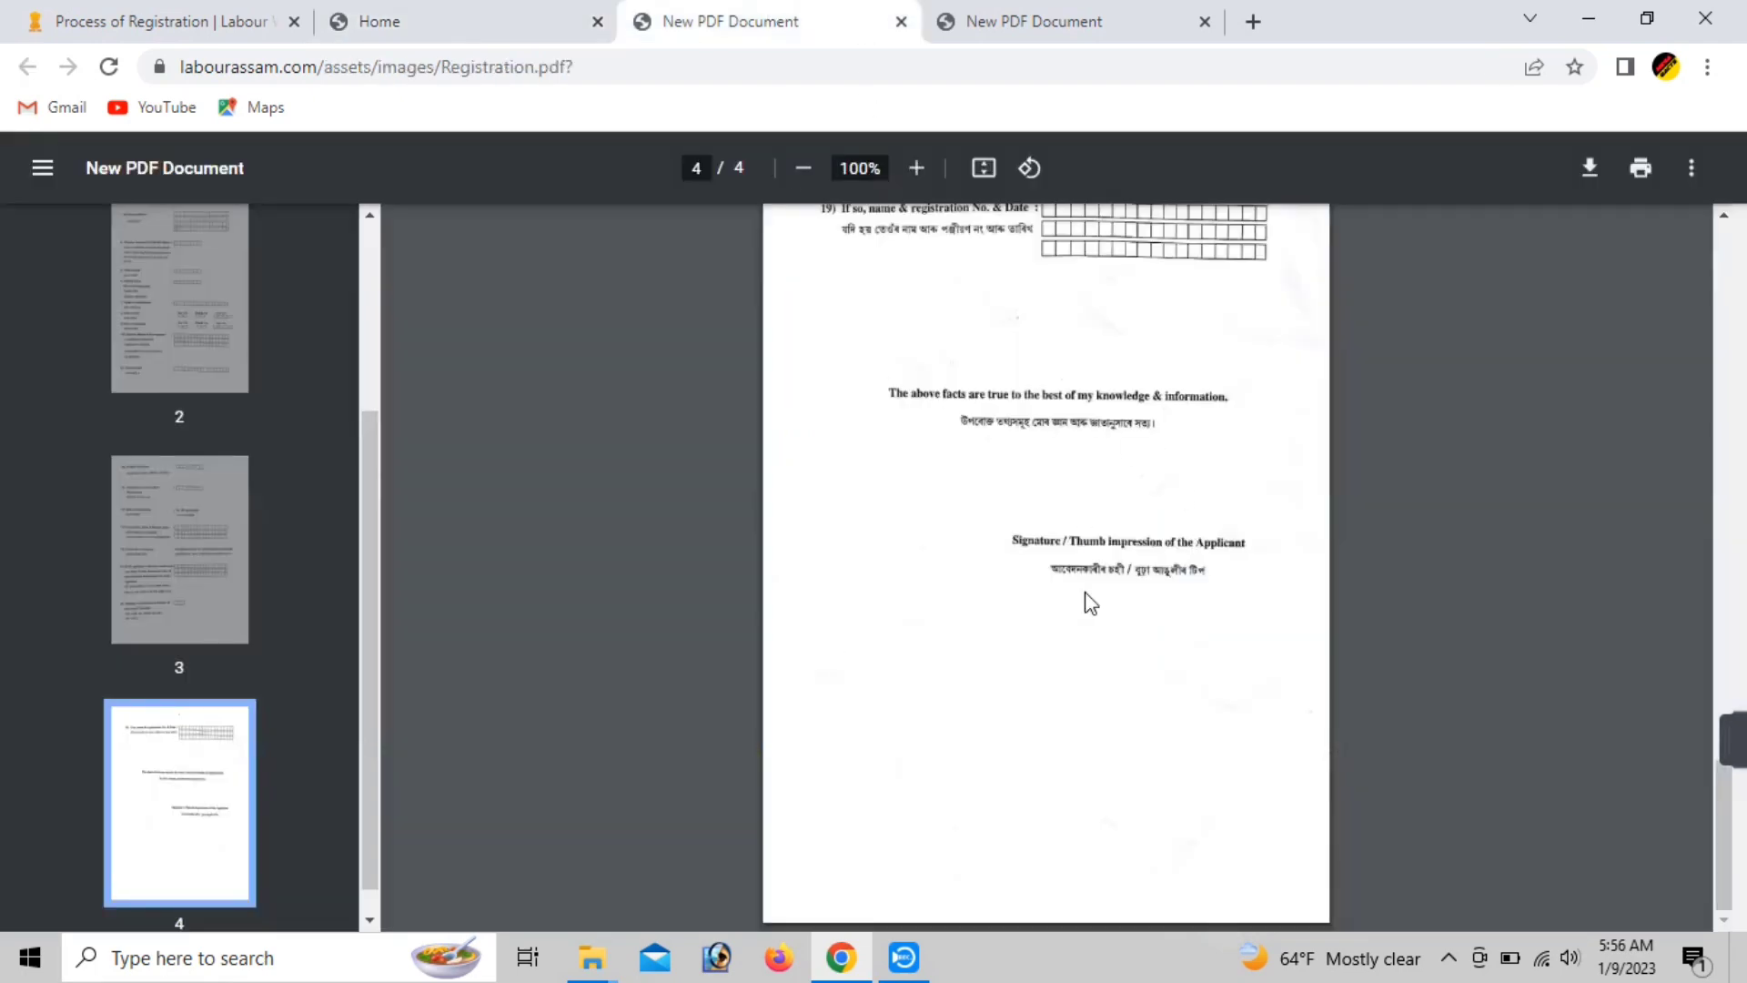
scroll(1092, 591, "up", 4)
scroll(1101, 589, "up", 20)
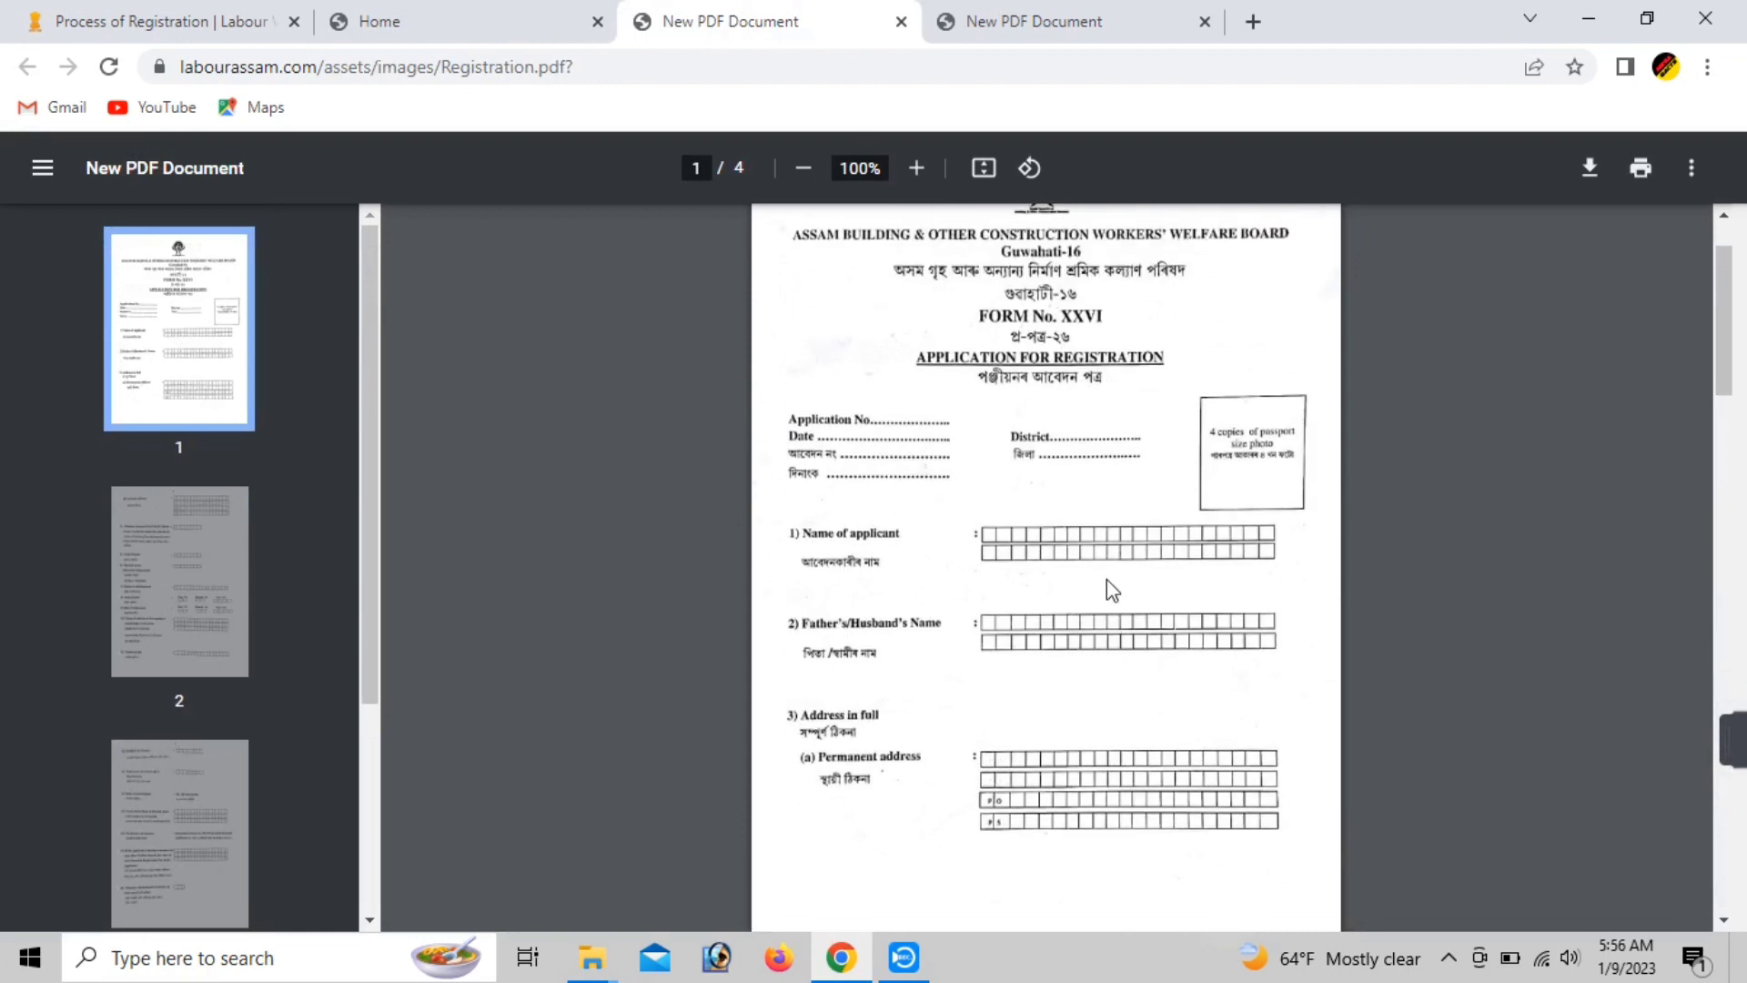
scroll(1106, 588, "down", 1)
scroll(1098, 580, "up", 2)
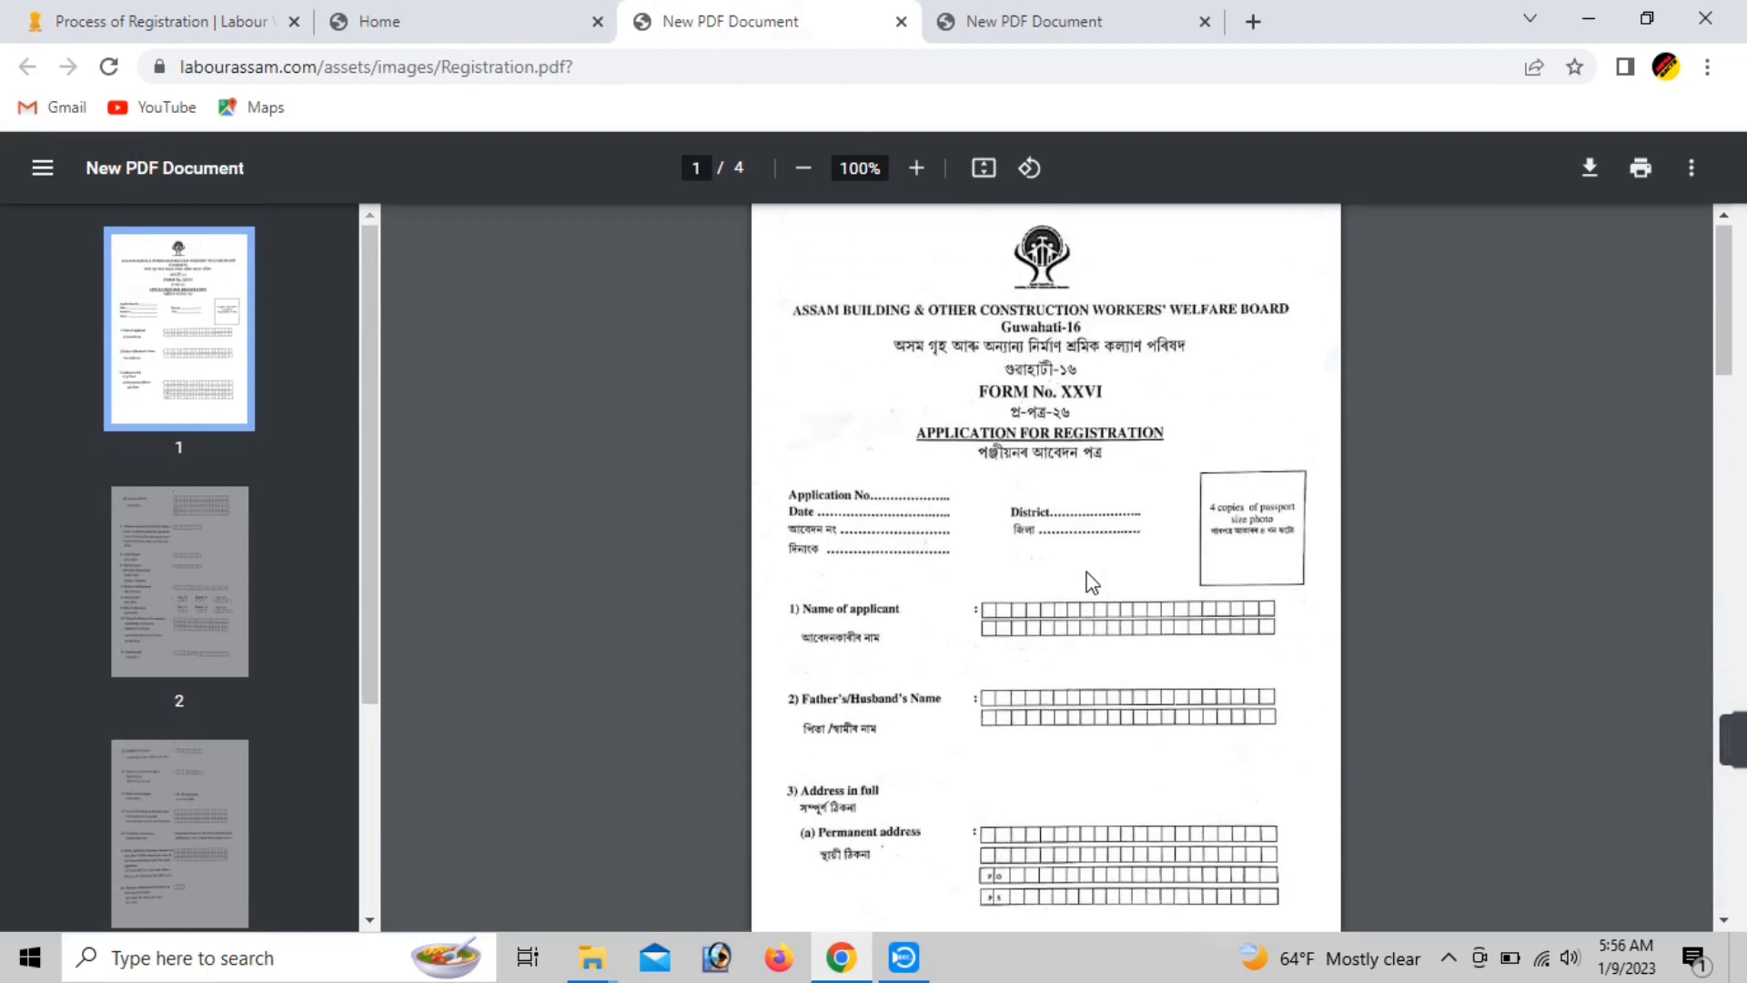